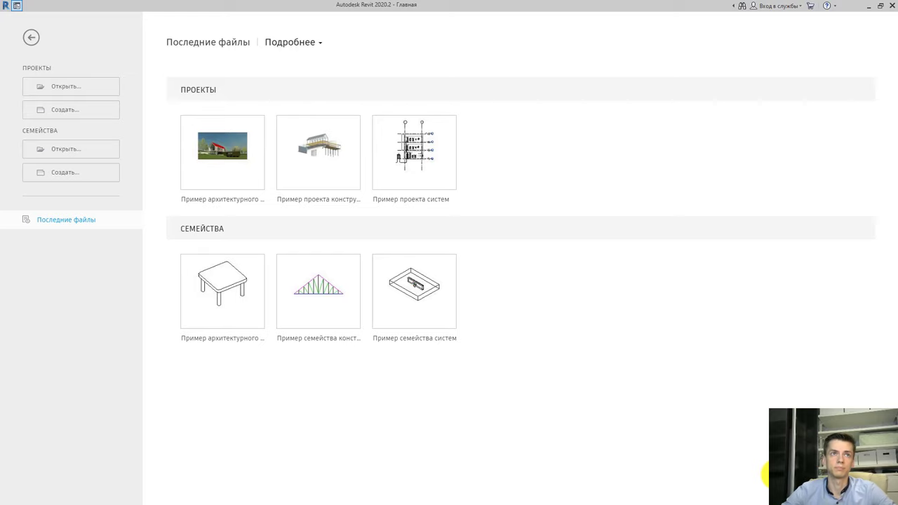
# Create a new Проект from the Архитектурный шаблон (architectural) template.
pyautogui.click(84, 114)
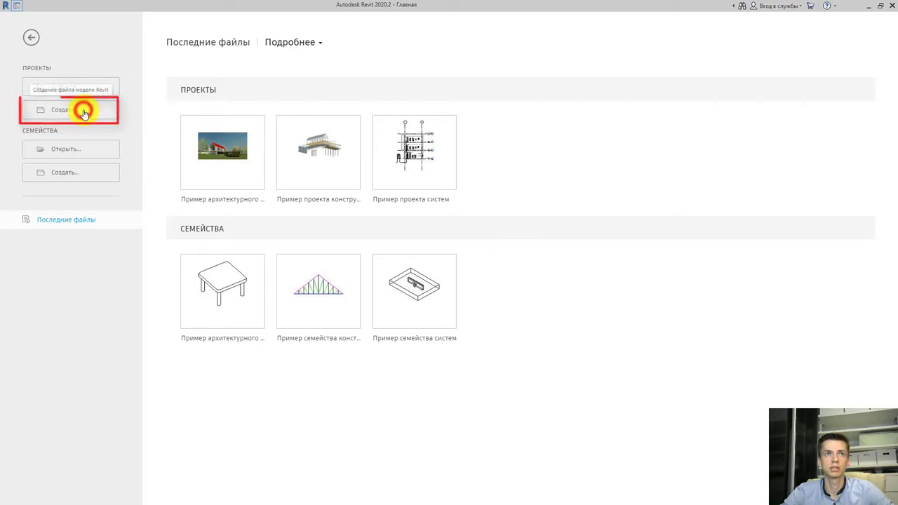
pyautogui.click(451, 239)
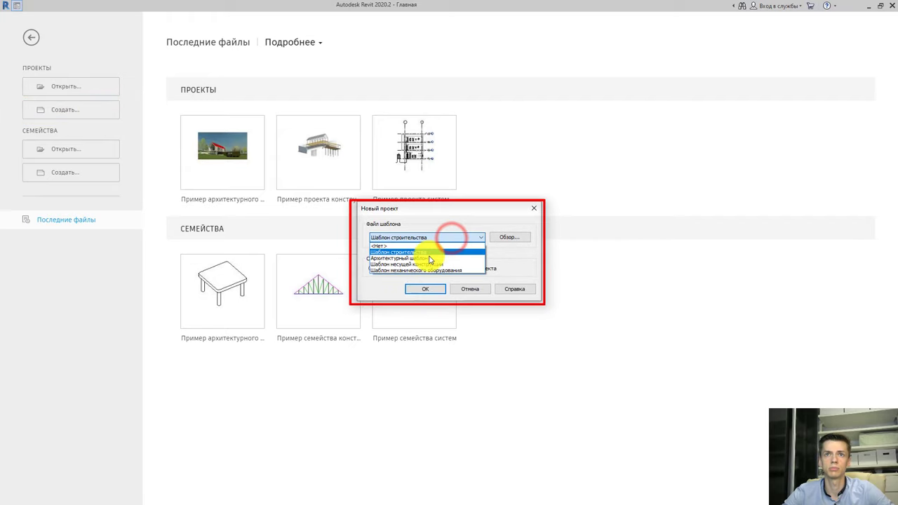
pyautogui.click(427, 259)
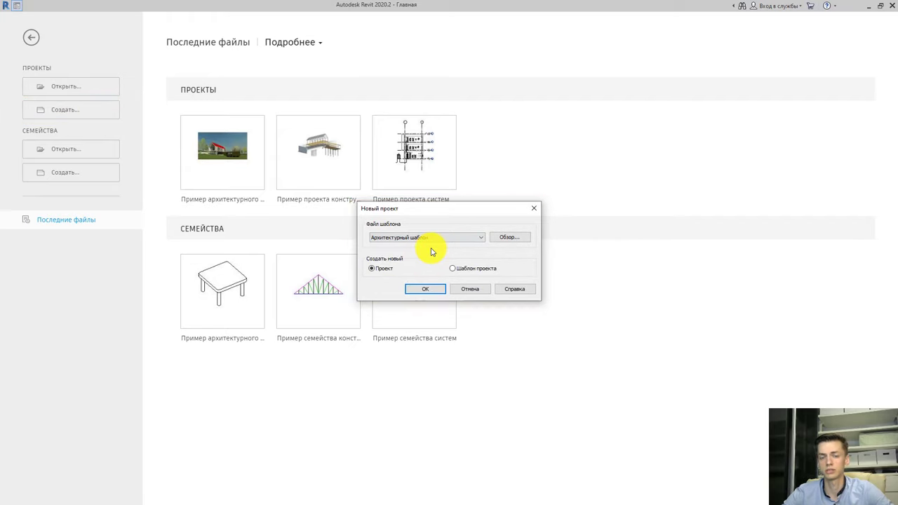
pyautogui.click(431, 290)
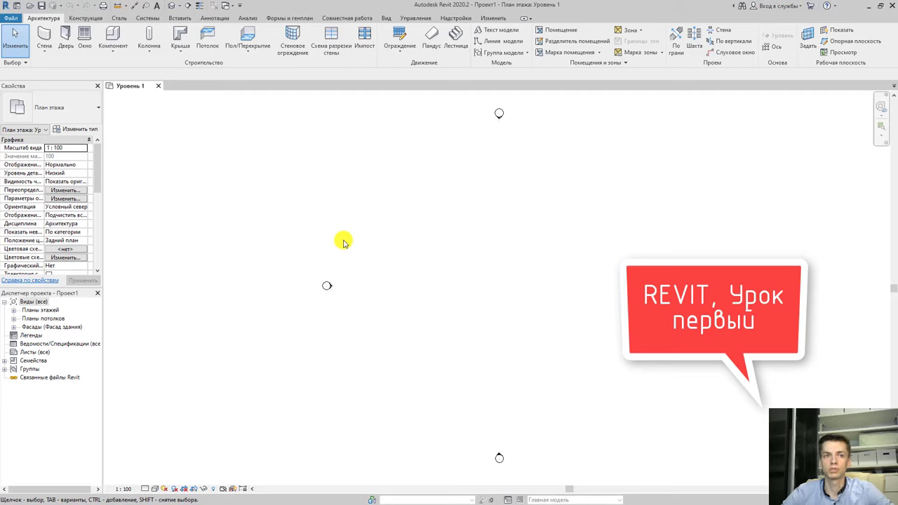
# Zoom and pan the Уровень 1 plan so all four elevation markers fit in view.
pyautogui.scroll(-1, 397, 248)
pyautogui.moveTo(492, 272); pyautogui.dragTo(442, 290, button='middle')
pyautogui.scroll(-3, 441, 290)
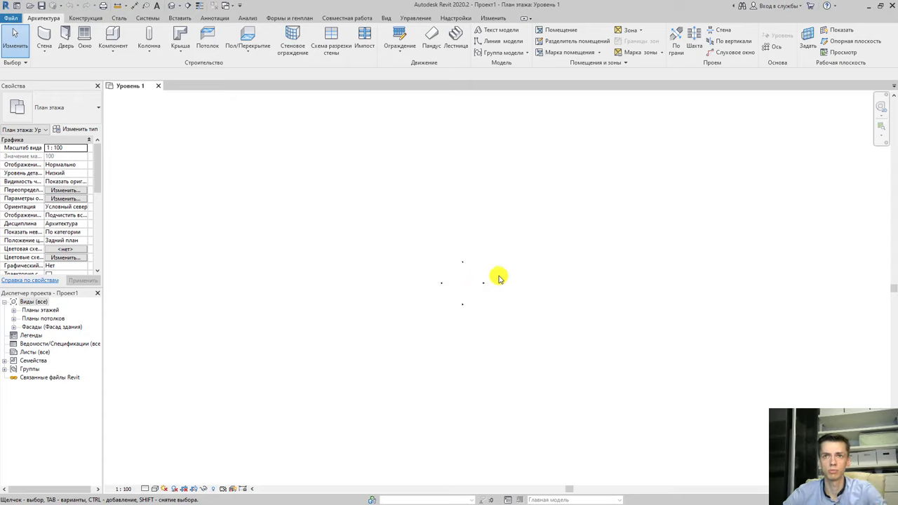
pyautogui.scroll(3, 467, 285)
pyautogui.scroll(3, 488, 281)
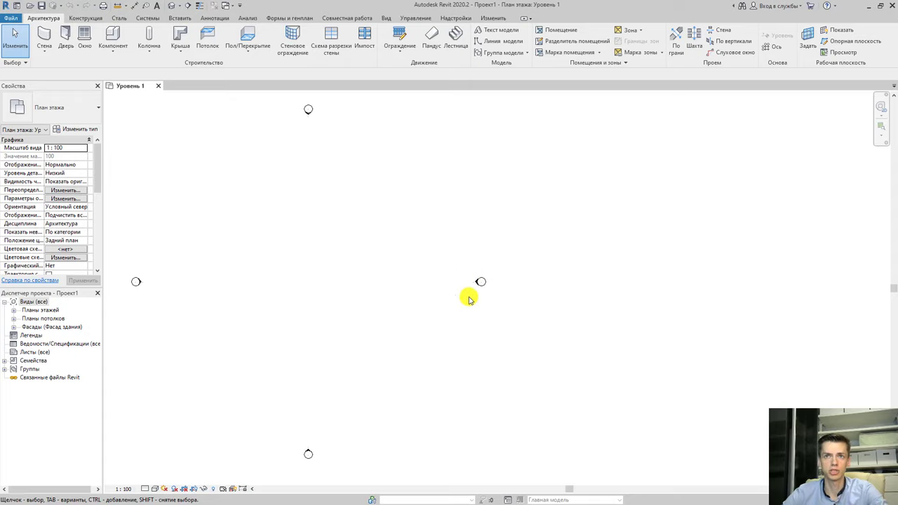
pyautogui.scroll(1, 481, 281)
pyautogui.scroll(-2, 454, 275)
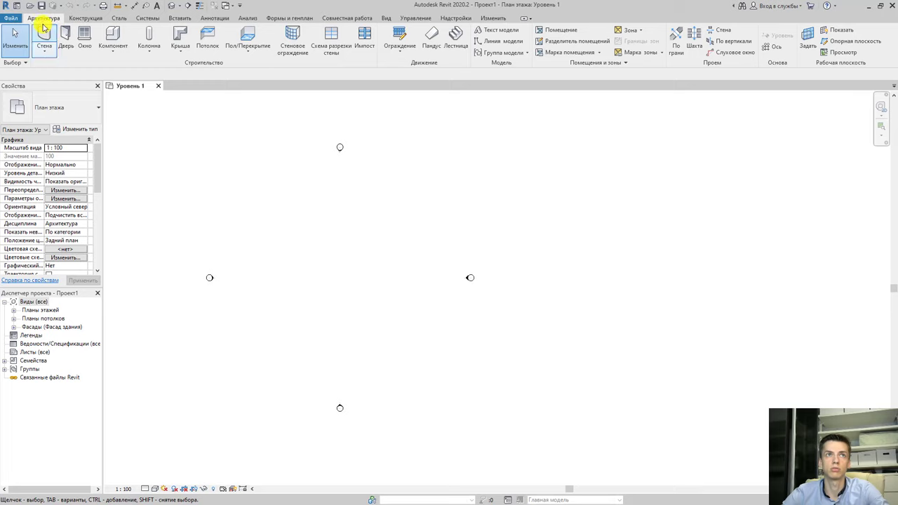
# Draw vertical grid axis 1 from bottom to top between the elevation markers.
pyautogui.click(777, 51)
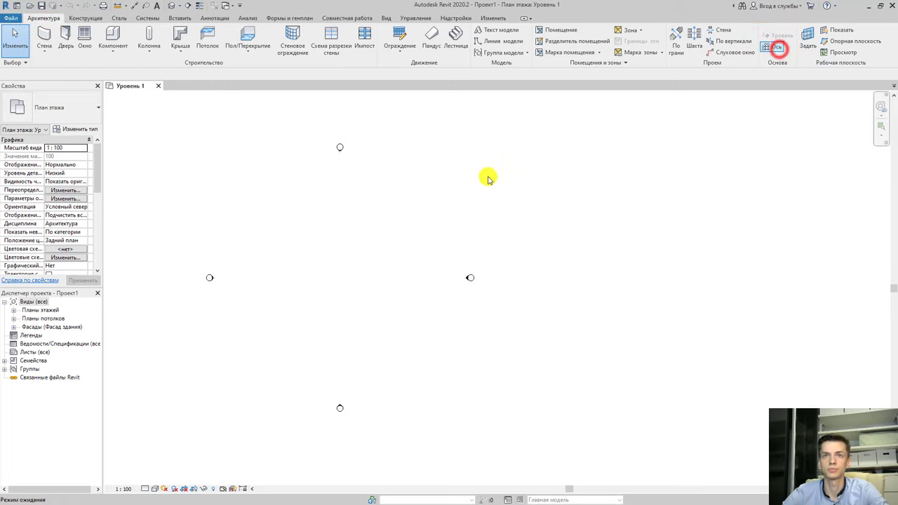
pyautogui.keyDown('shift'); pyautogui.hscroll(-3, 478, 288); pyautogui.keyUp('shift')
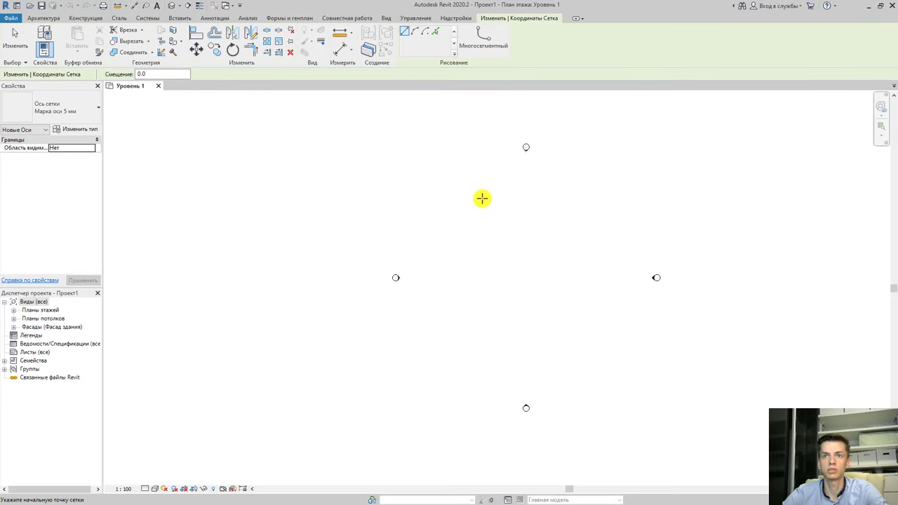
pyautogui.click(444, 384)
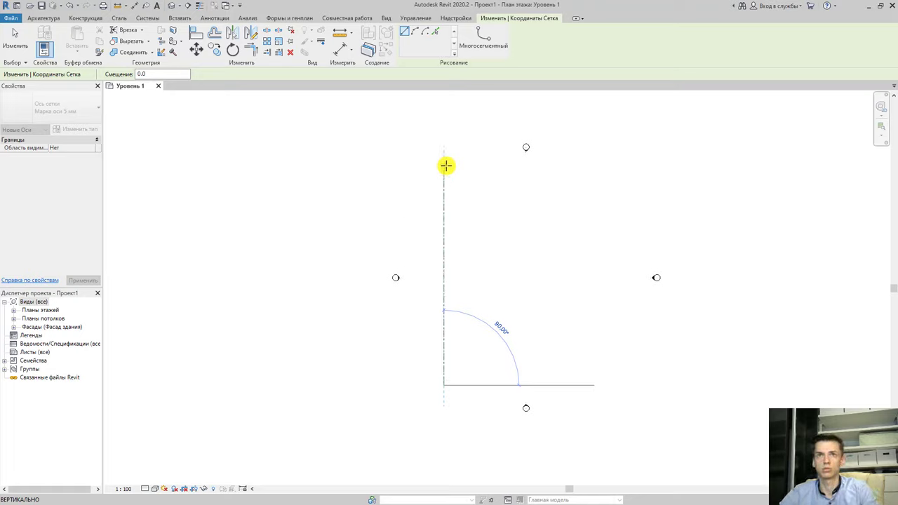
pyautogui.click(445, 165)
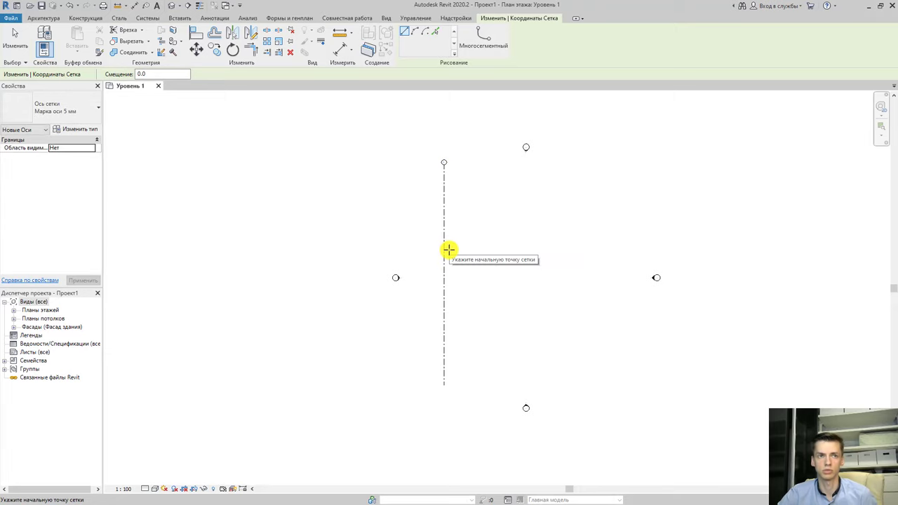
pyautogui.press('Escape')
pyautogui.press('Escape')
# Reframe the plan view and select grid axis 1.
pyautogui.scroll(4, 451, 176)
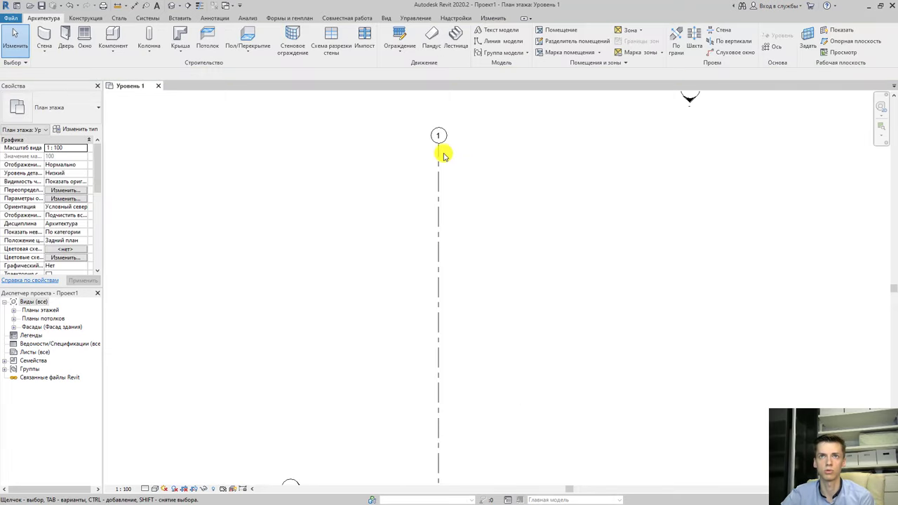
pyautogui.scroll(-1, 442, 246)
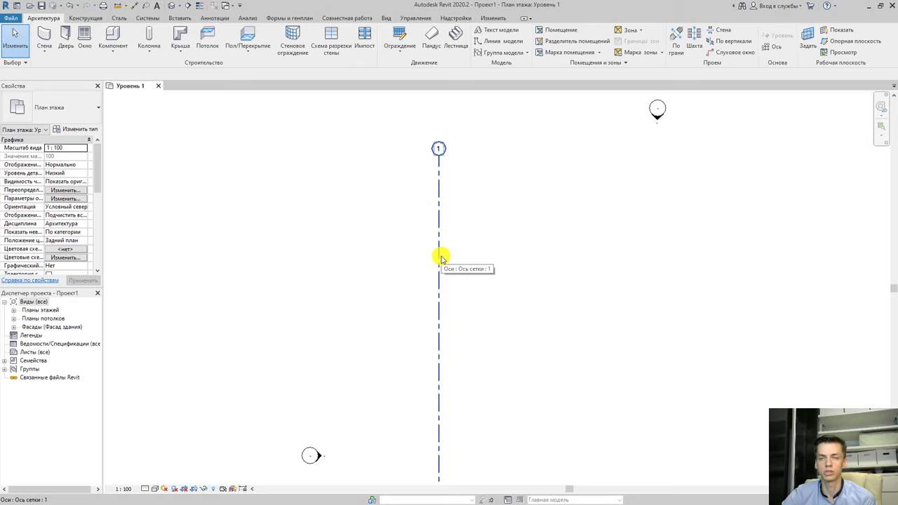
pyautogui.scroll(-2, 457, 277)
pyautogui.moveTo(456, 287); pyautogui.dragTo(441, 177, button='middle')
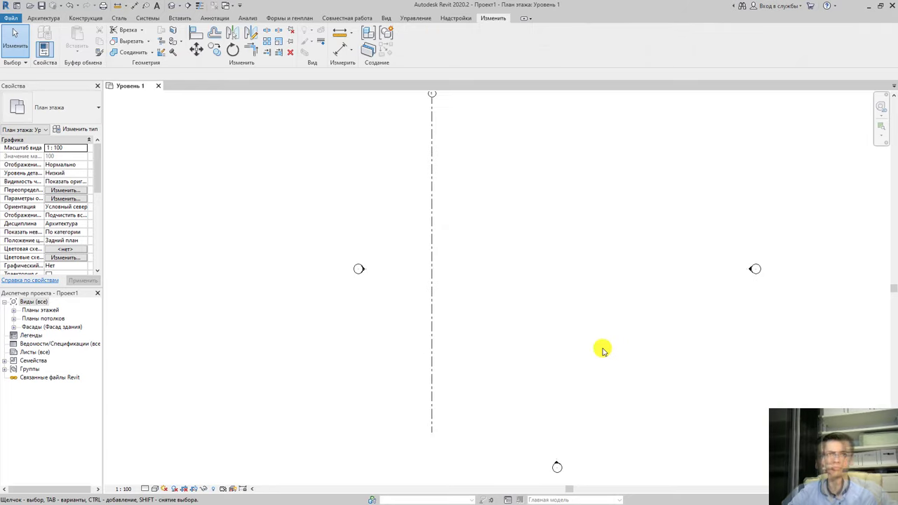
pyautogui.moveTo(487, 363)
pyautogui.mouseDown(button='middle')
pyautogui.moveTo(462, 365)
pyautogui.moveTo(461, 391)
pyautogui.mouseUp(button='middle')
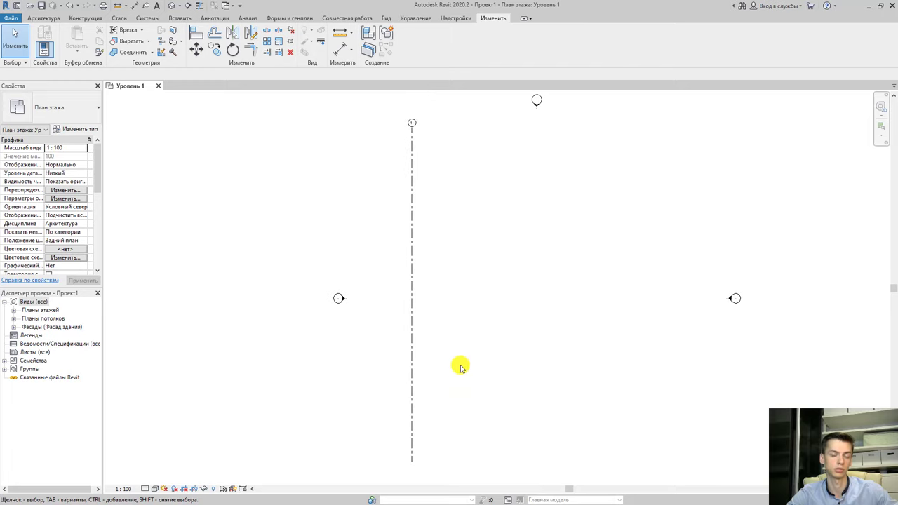
pyautogui.click(411, 274)
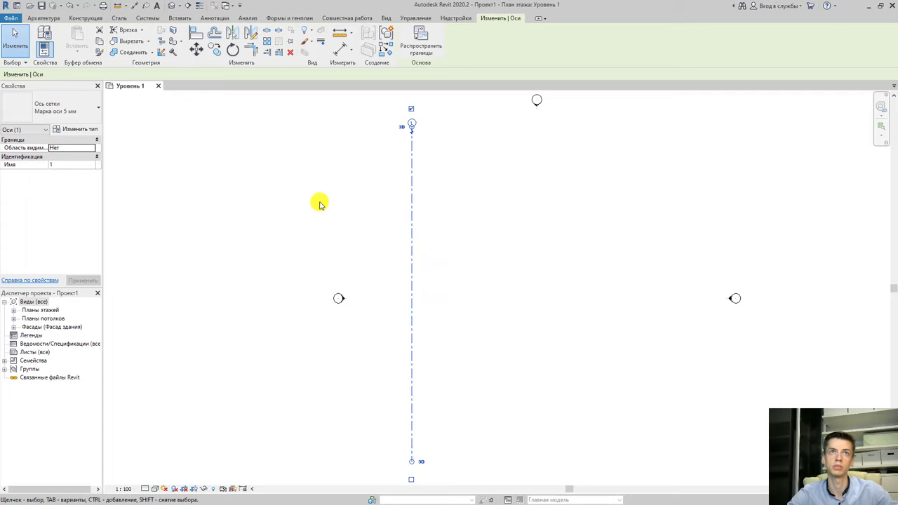
# Copy grid 1 rightward 4000, then 4000 again, creating axes 2 and 3.
pyautogui.click(215, 51)
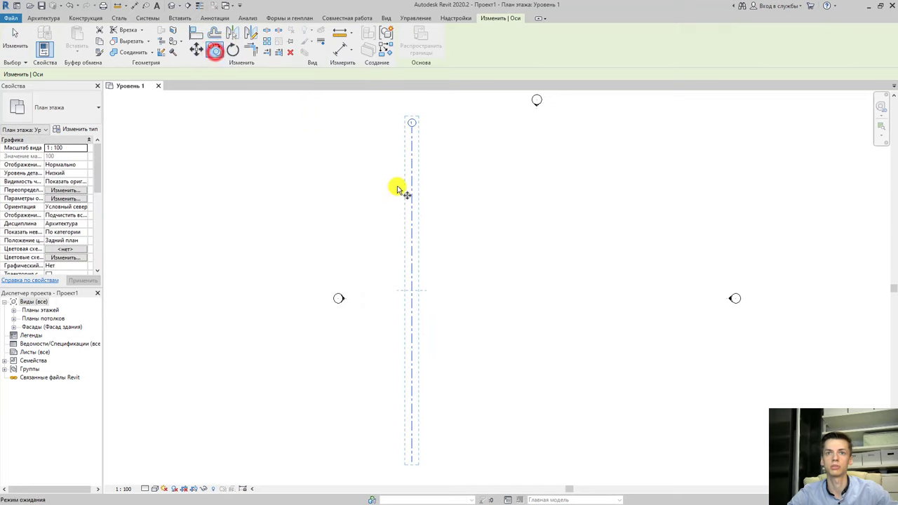
pyautogui.click(411, 417)
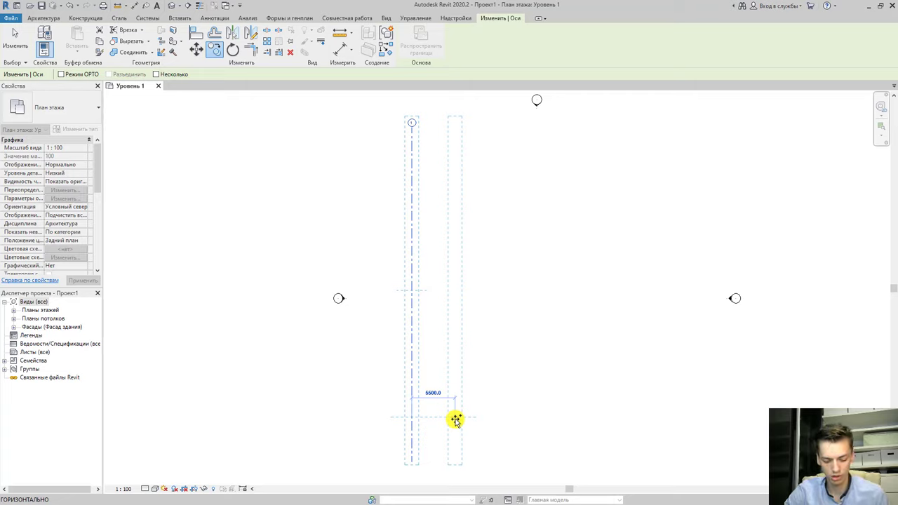
pyautogui.write('4000')
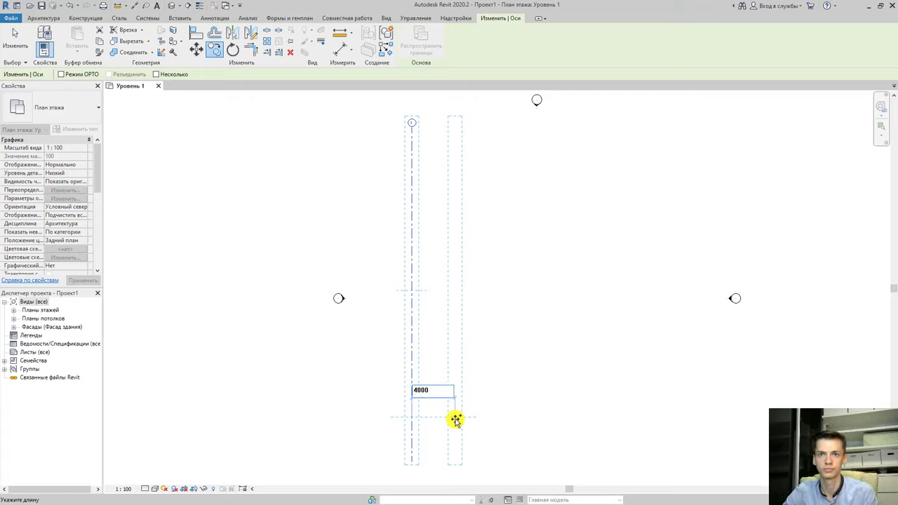
pyautogui.press('Return')
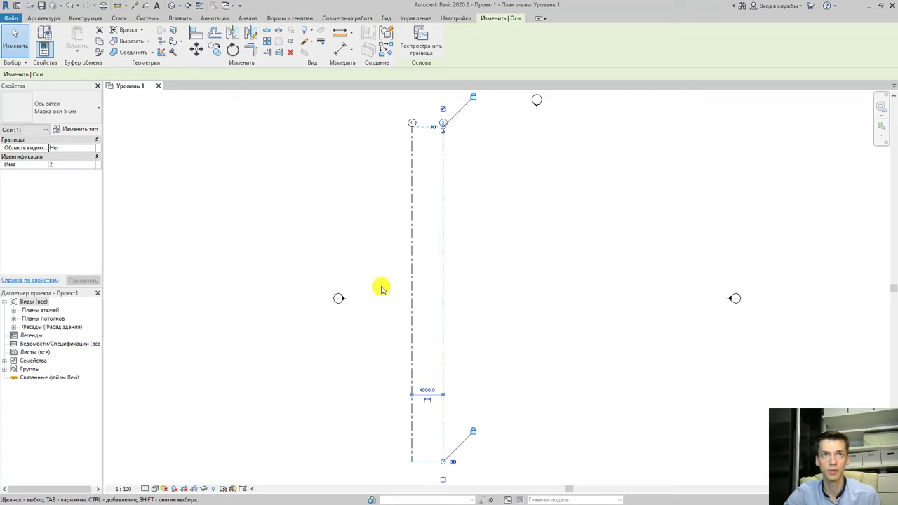
pyautogui.click(213, 51)
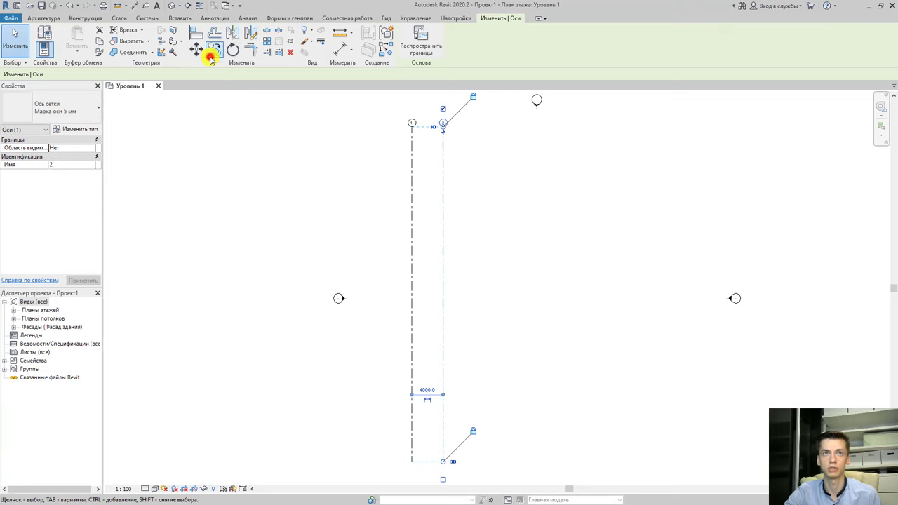
pyautogui.click(441, 318)
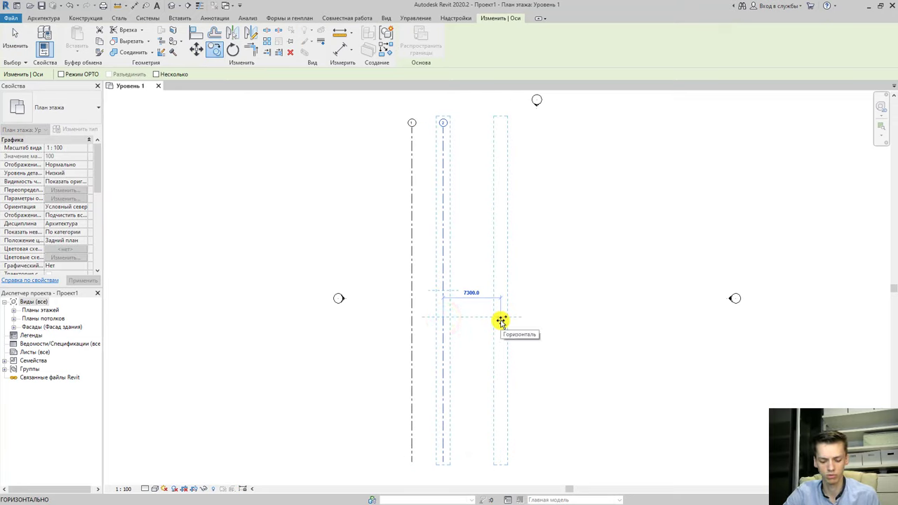
pyautogui.write('4')
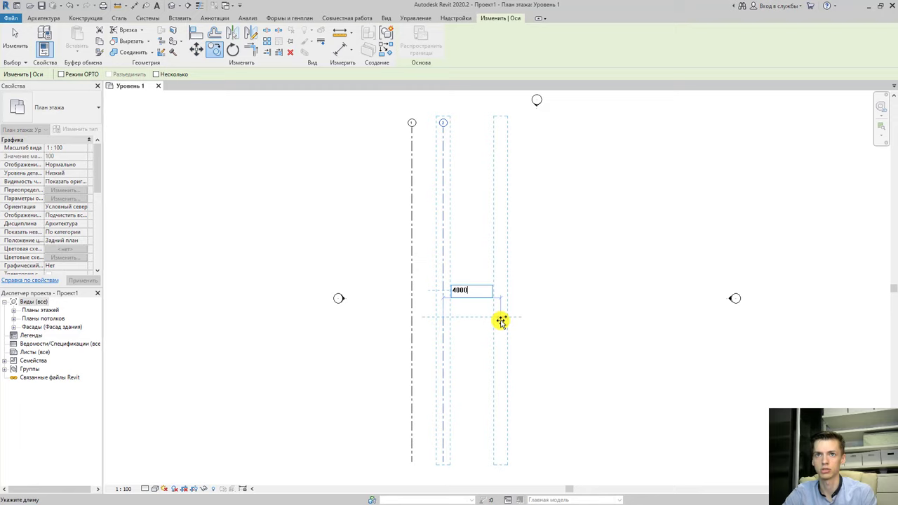
pyautogui.write('000')
pyautogui.press('Return')
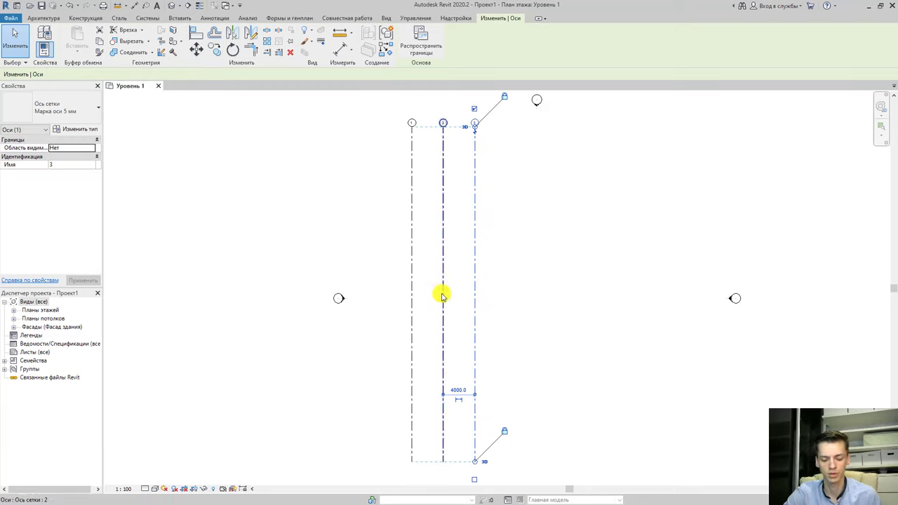
# Copy grid 3 4000 to the right to create axis 4.
pyautogui.click(215, 50)
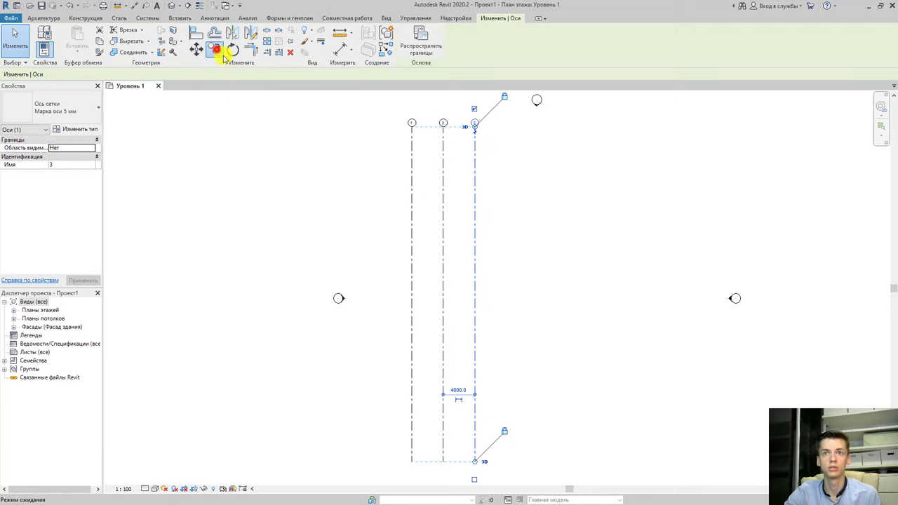
pyautogui.click(475, 302)
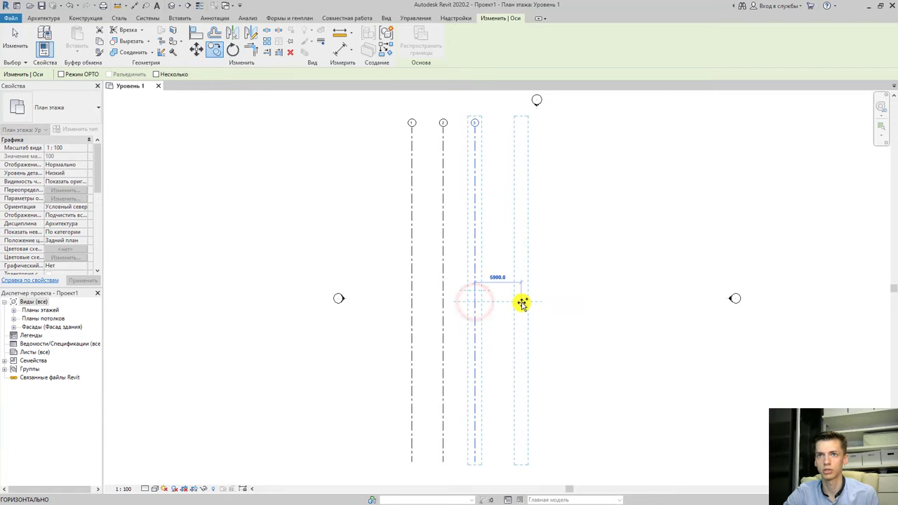
pyautogui.write('400')
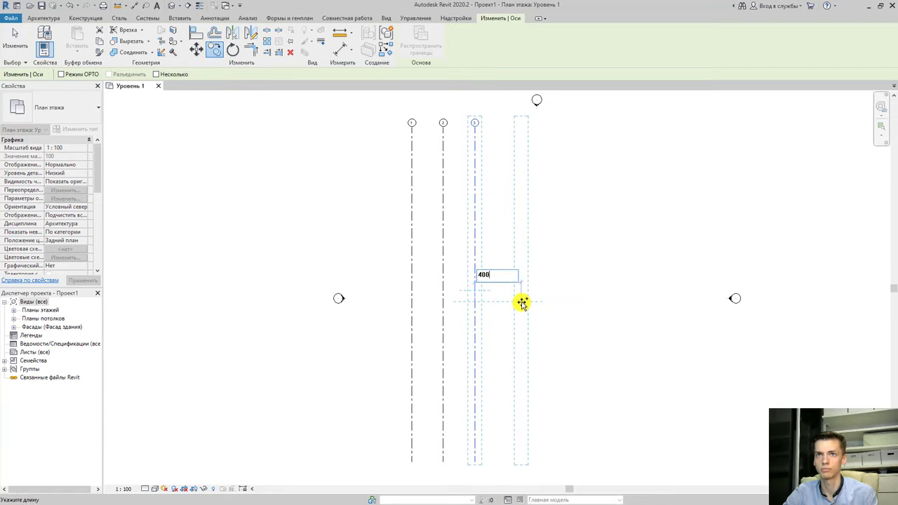
pyautogui.write('0')
pyautogui.press('Return')
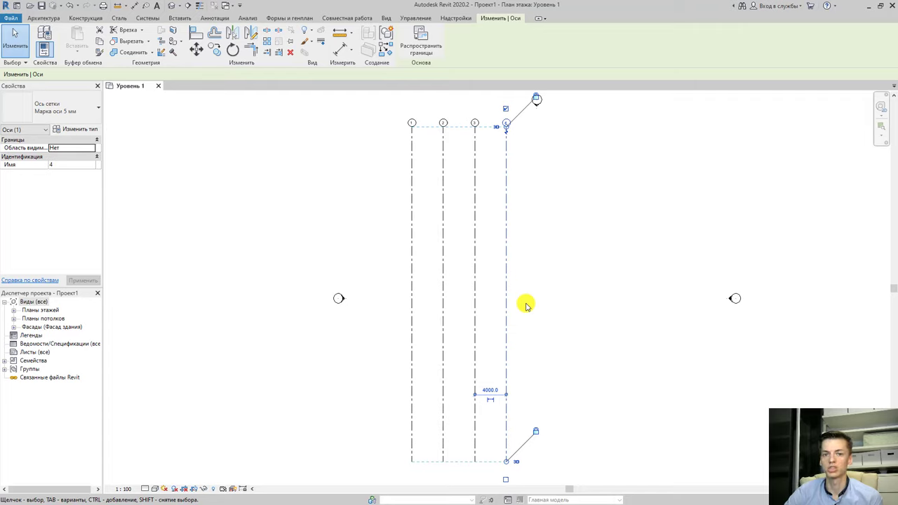
pyautogui.moveTo(419, 305); pyautogui.dragTo(416, 285, button='middle')
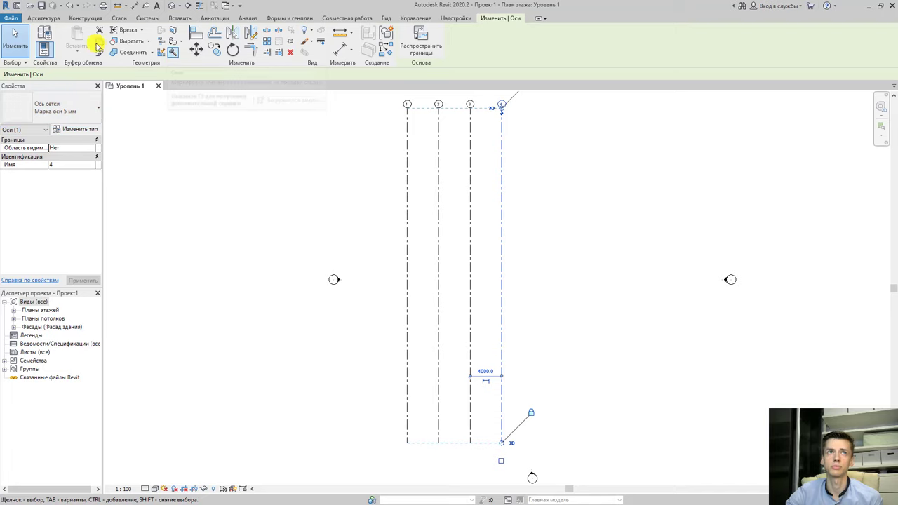
pyautogui.click(49, 19)
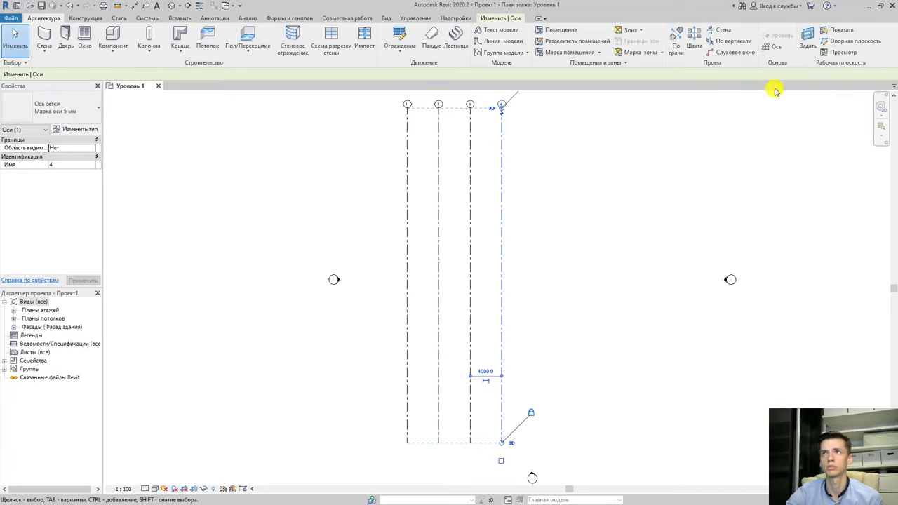
# Draw a horizontal grid axis right to left across the bottom of axes 1–4.
pyautogui.click(773, 52)
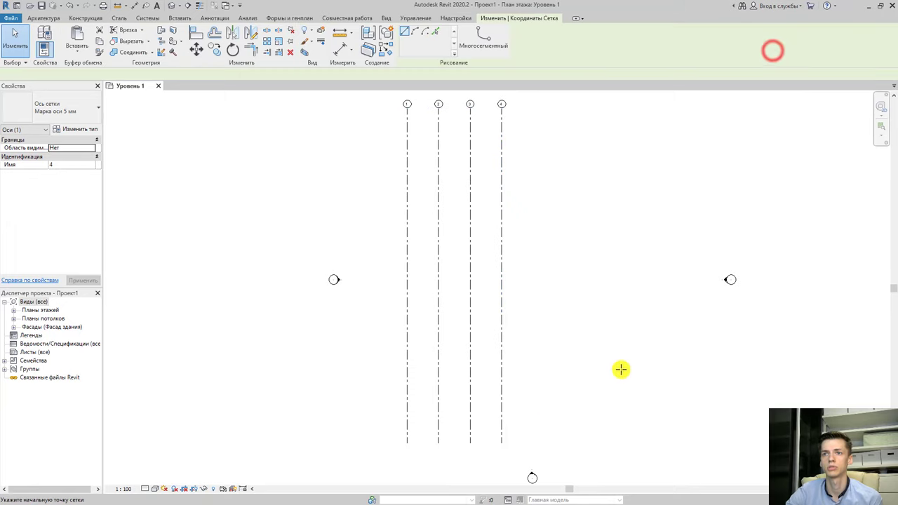
pyautogui.click(643, 400)
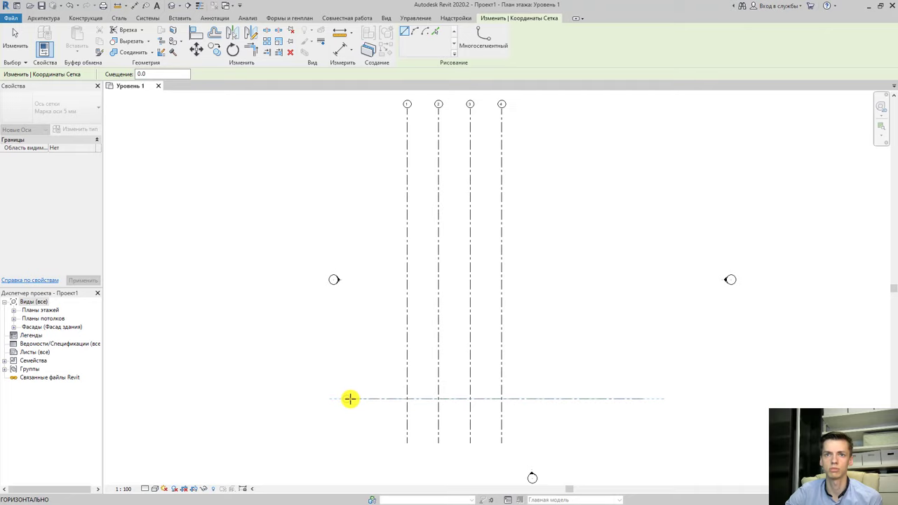
pyautogui.click(356, 399)
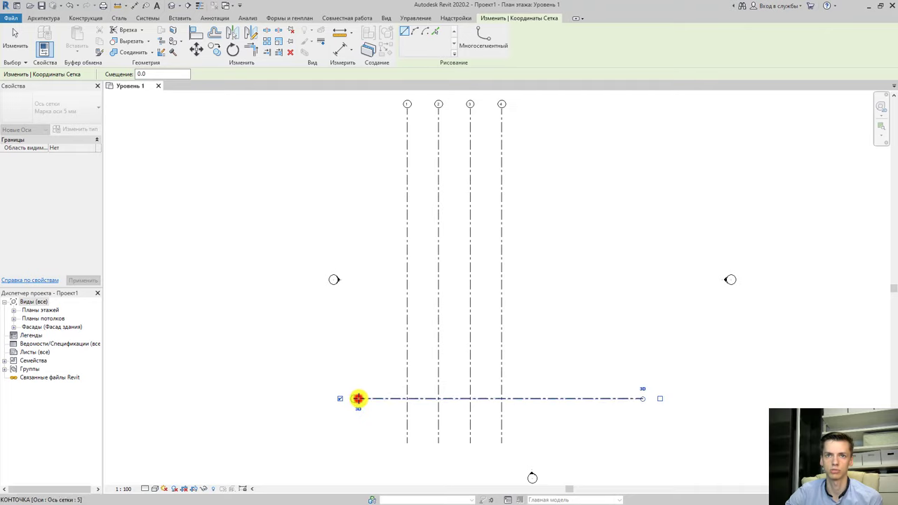
pyautogui.press('Escape')
pyautogui.press('Escape')
pyautogui.scroll(5, 356, 397)
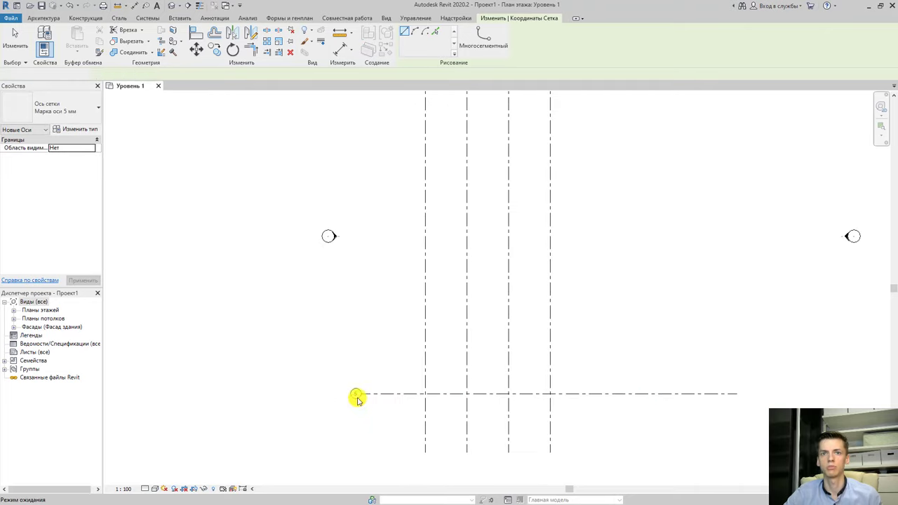
pyautogui.scroll(1, 357, 396)
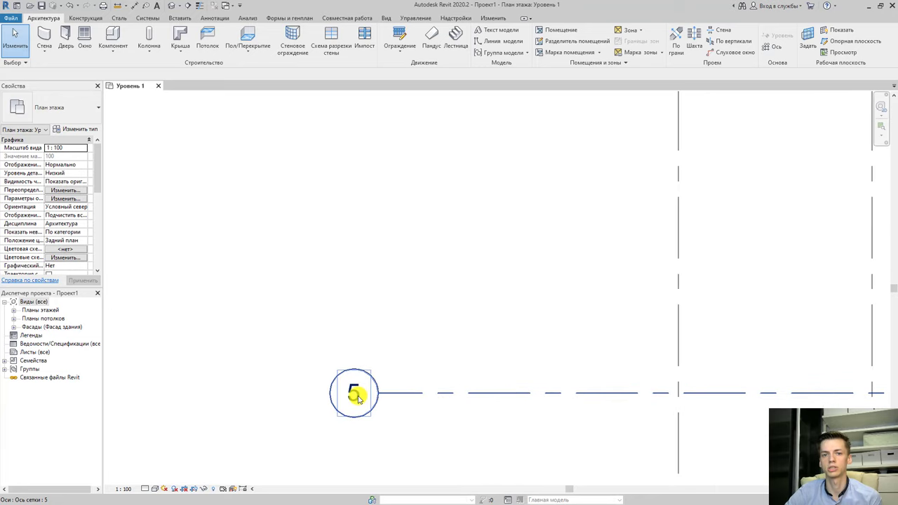
# Rename the new horizontal axis's bubble from 5 to А.
pyautogui.click(356, 396)
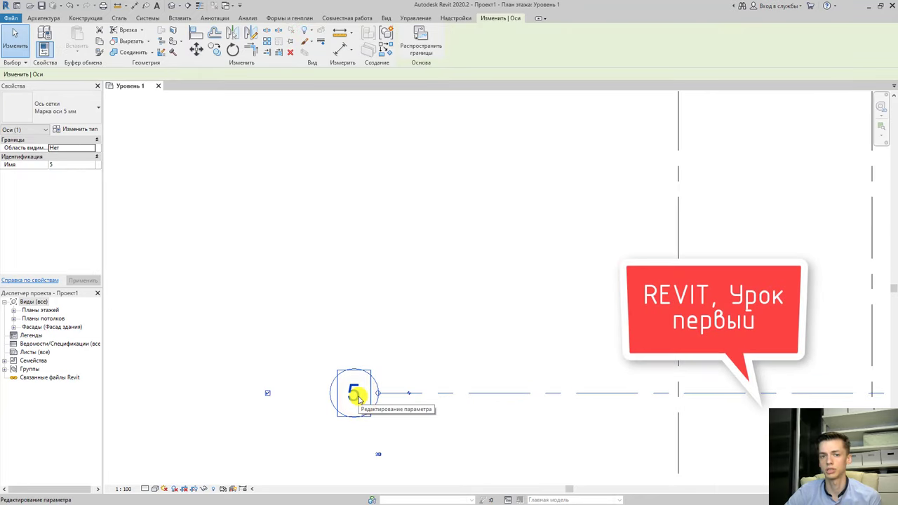
pyautogui.click(356, 395)
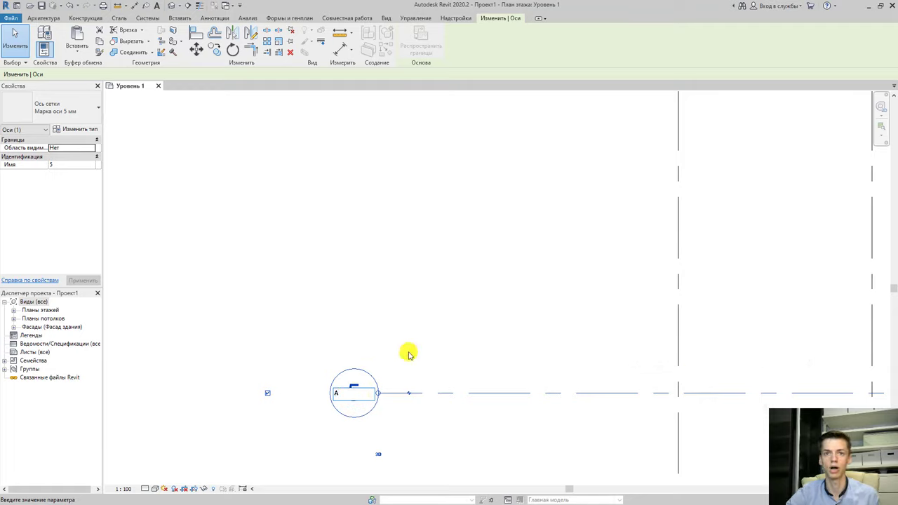
pyautogui.click(457, 321)
pyautogui.scroll(-3, 464, 346)
pyautogui.scroll(-1, 431, 358)
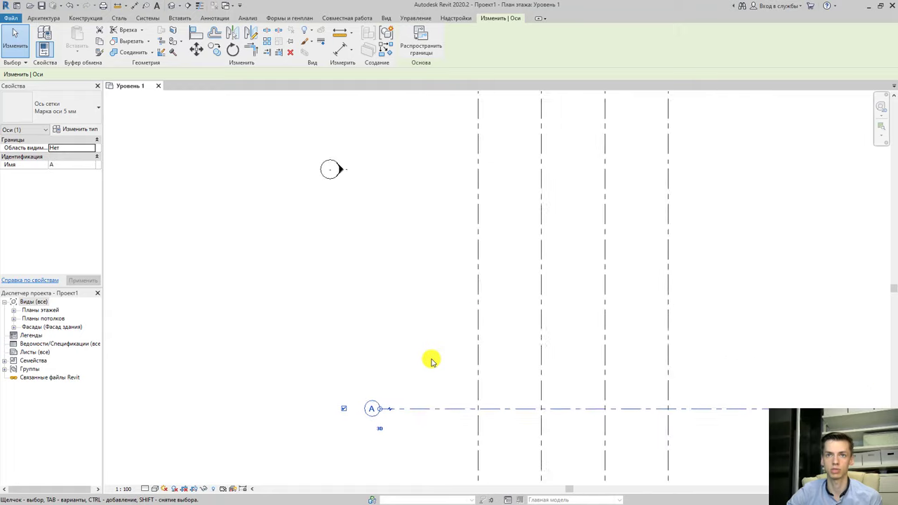
pyautogui.scroll(-2, 419, 341)
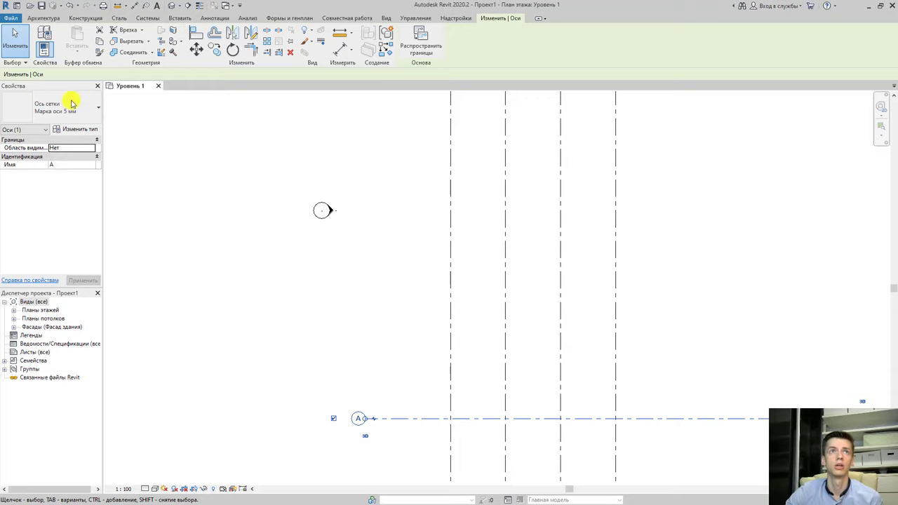
# Copy axis А upward 1500 and then 6000, creating axes Б and В.
pyautogui.click(214, 48)
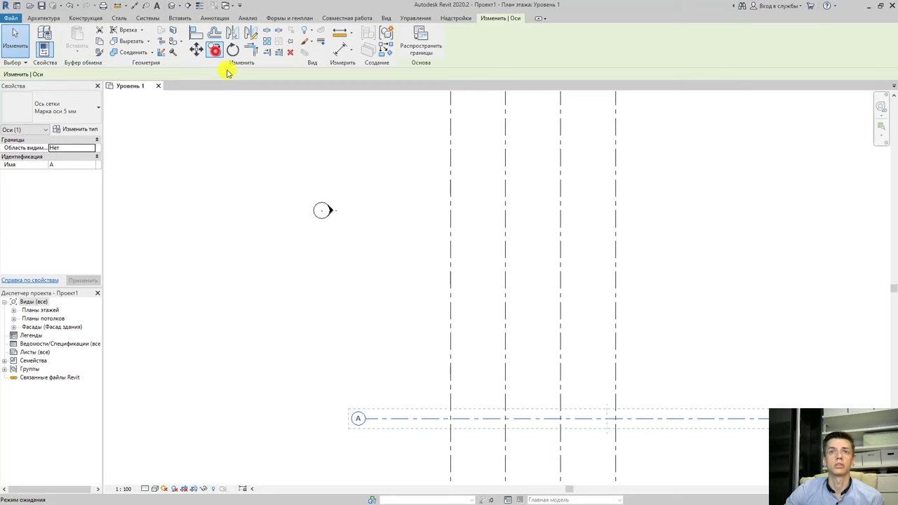
pyautogui.click(389, 419)
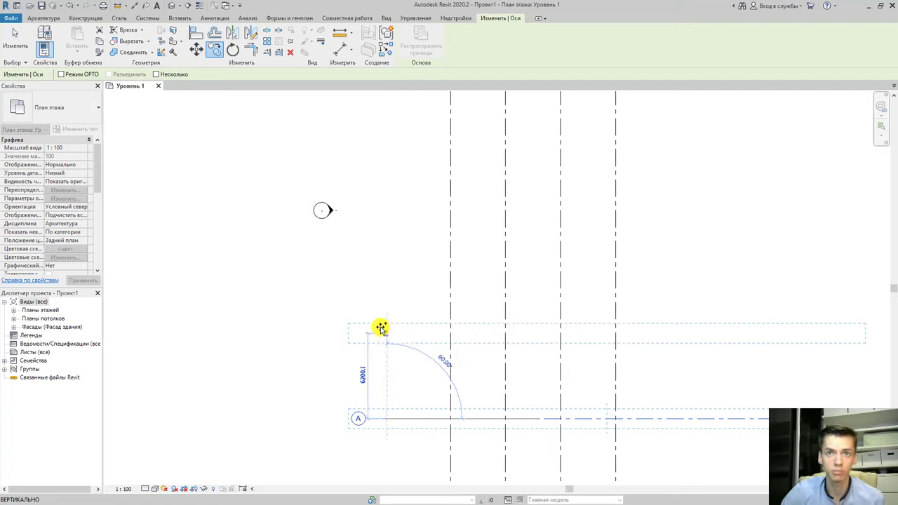
pyautogui.write('1500')
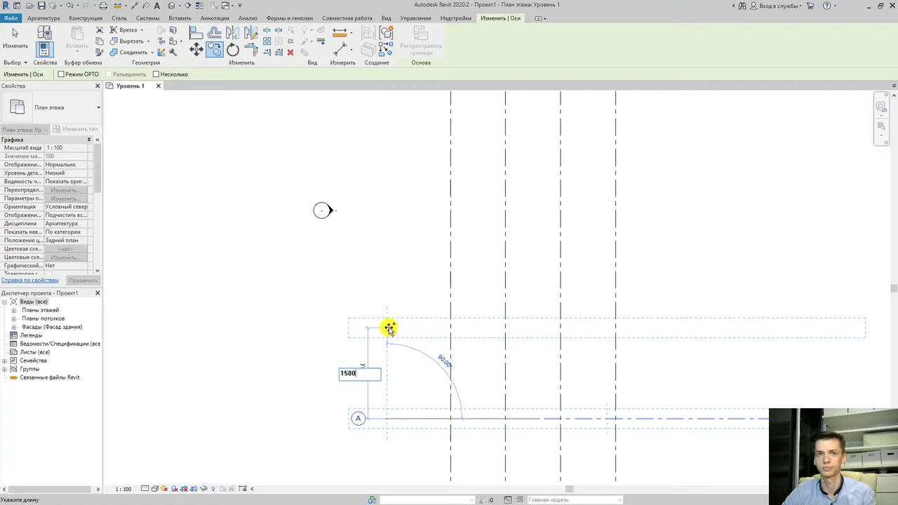
pyautogui.press('Return')
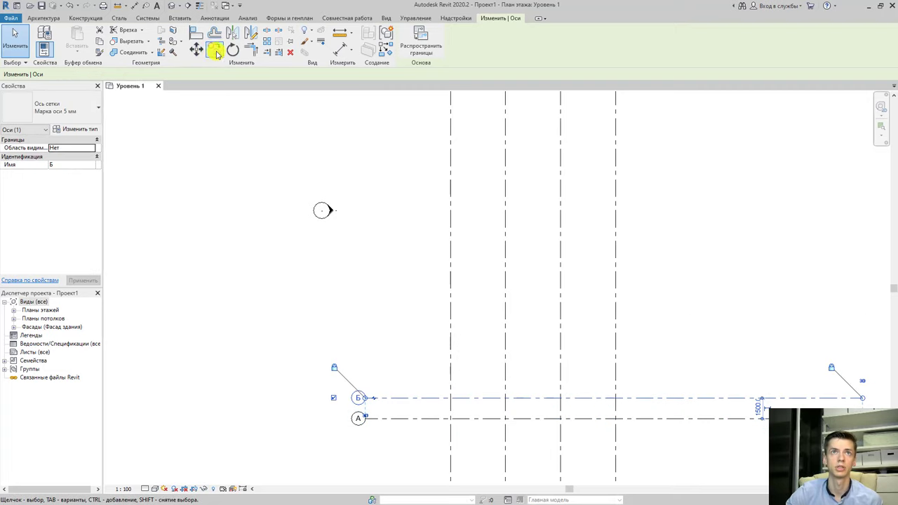
pyautogui.click(214, 49)
pyautogui.click(392, 397)
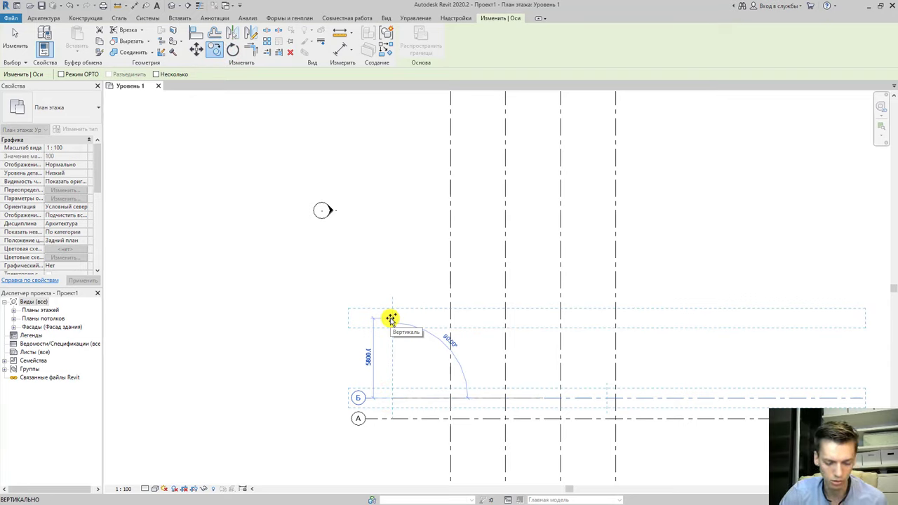
pyautogui.write('6000')
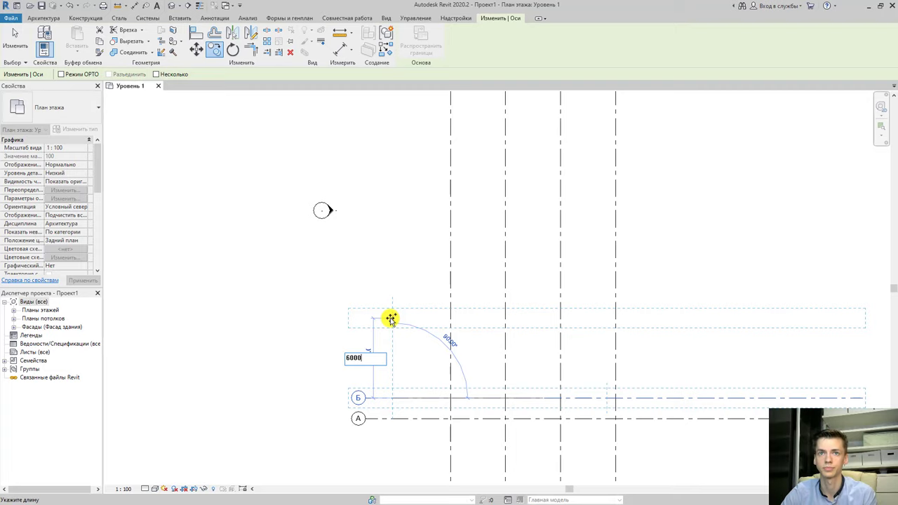
pyautogui.press('Return')
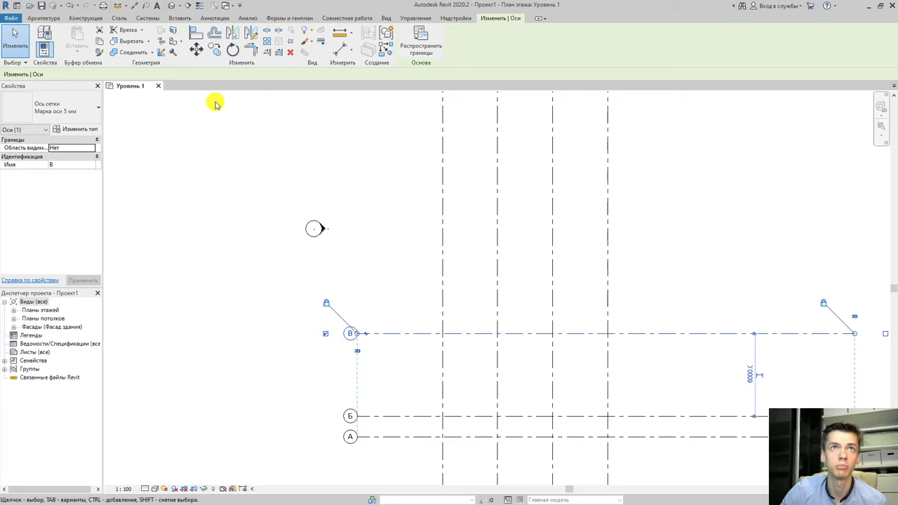
# Copy axis В upward 2000 and then 1500, creating axes Г and Д.
pyautogui.click(216, 50)
pyautogui.click(398, 333)
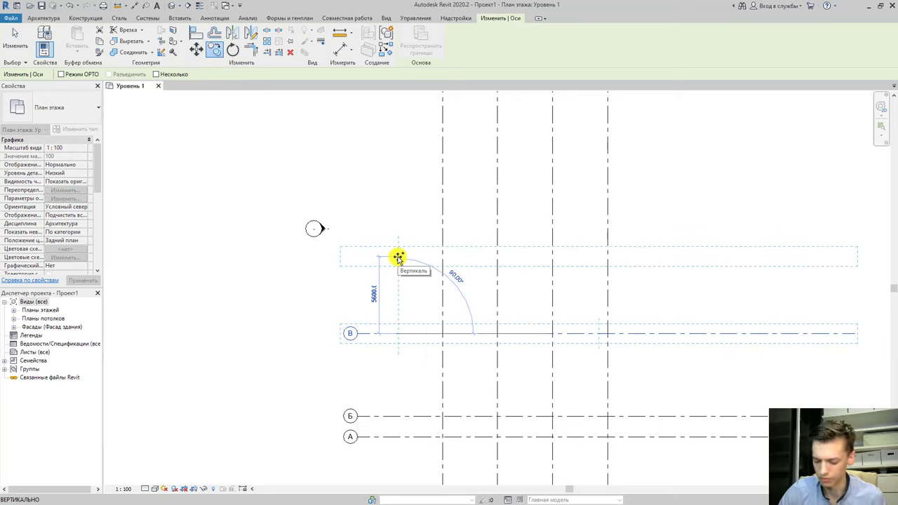
pyautogui.write('2000')
pyautogui.press('Return')
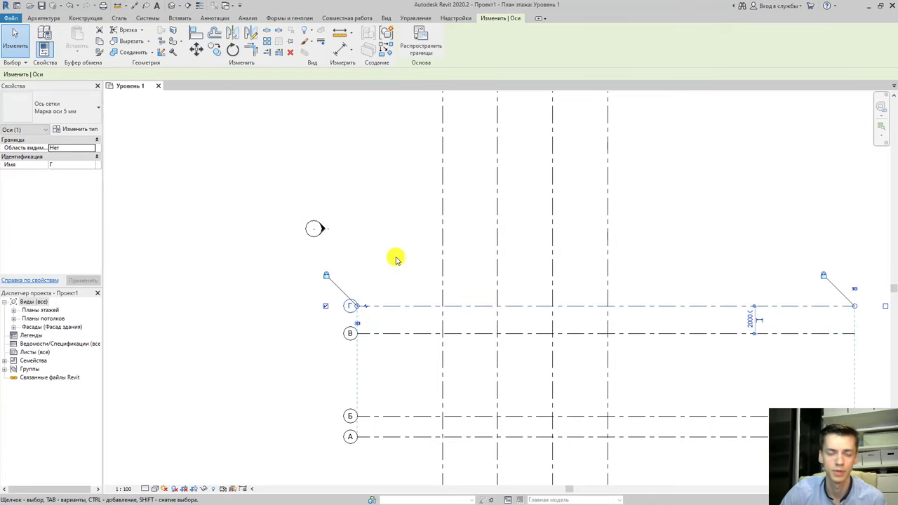
pyautogui.click(213, 49)
pyautogui.click(397, 305)
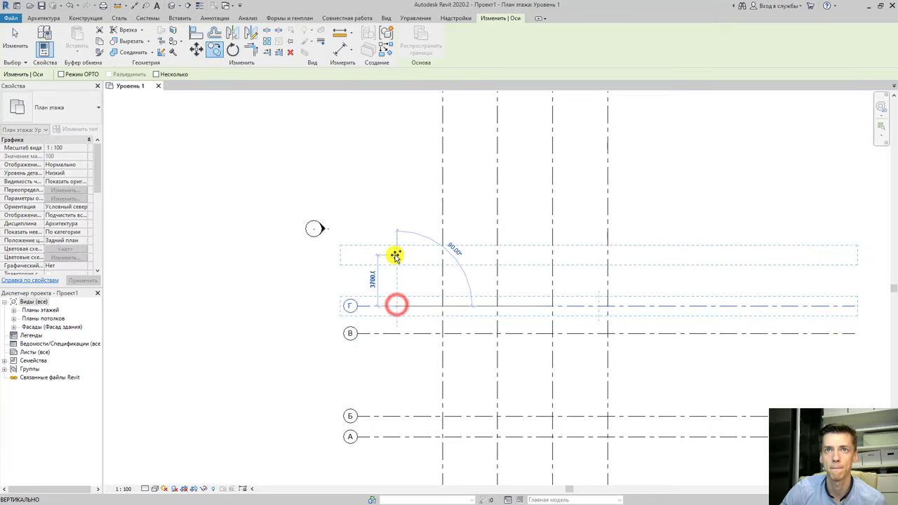
pyautogui.write('1500')
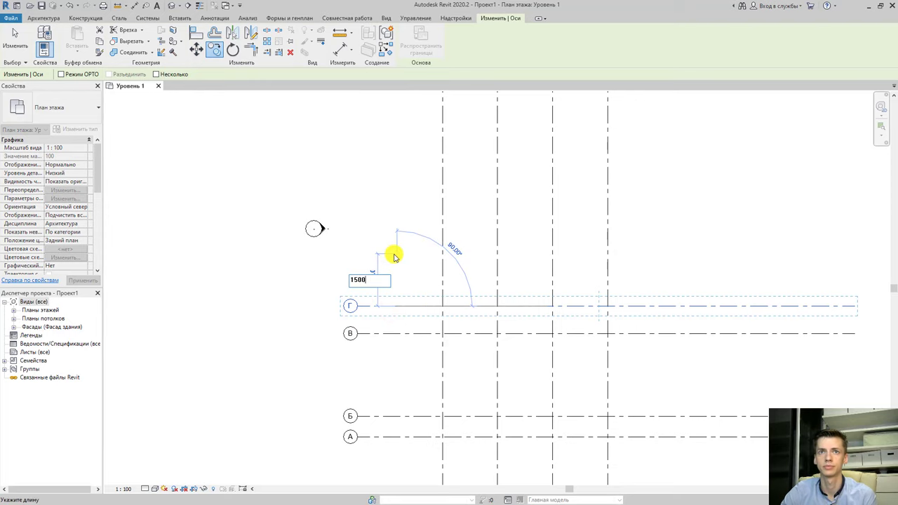
pyautogui.press('Return')
pyautogui.scroll(-2, 407, 254)
pyautogui.press('Escape')
pyautogui.moveTo(445, 246); pyautogui.dragTo(423, 289, button='middle')
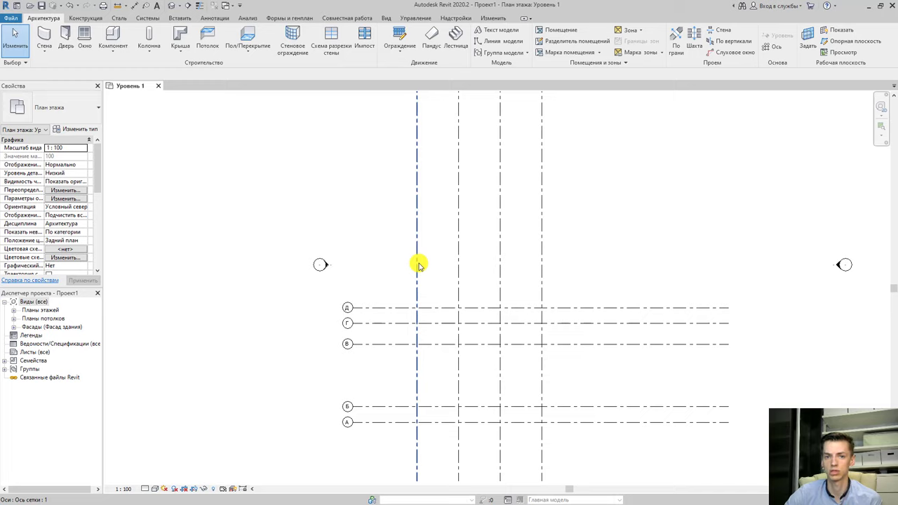
# Shorten vertical axes 1–4 at their top and bottom ends.
pyautogui.scroll(-3, 419, 265)
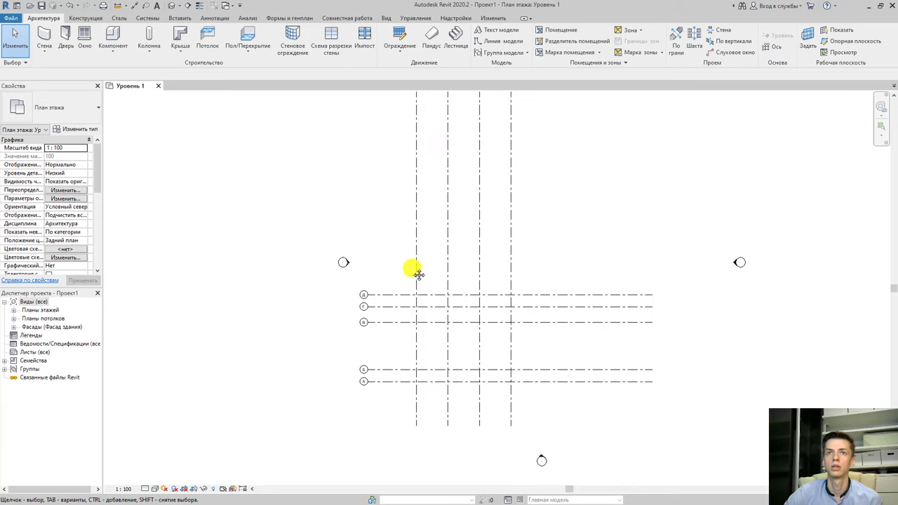
pyautogui.moveTo(415, 271); pyautogui.dragTo(405, 299, button='middle')
pyautogui.click(405, 298)
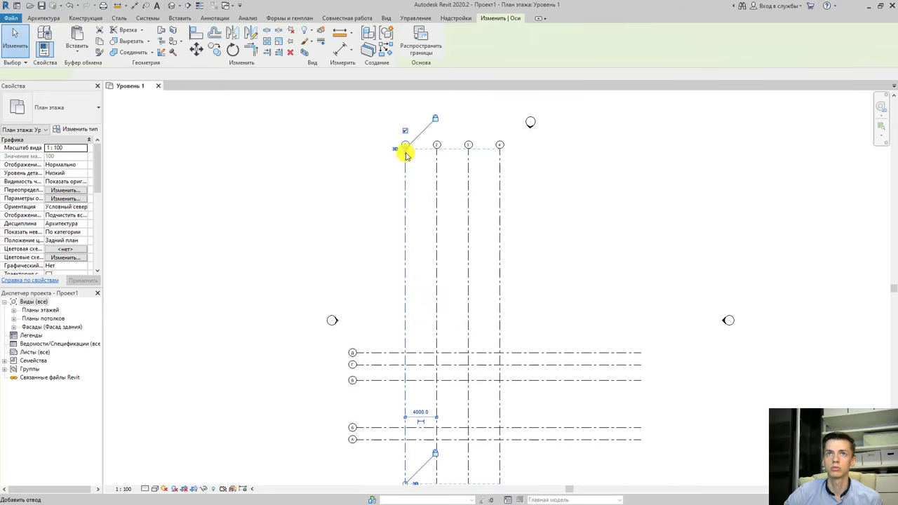
pyautogui.scroll(-1, 434, 222)
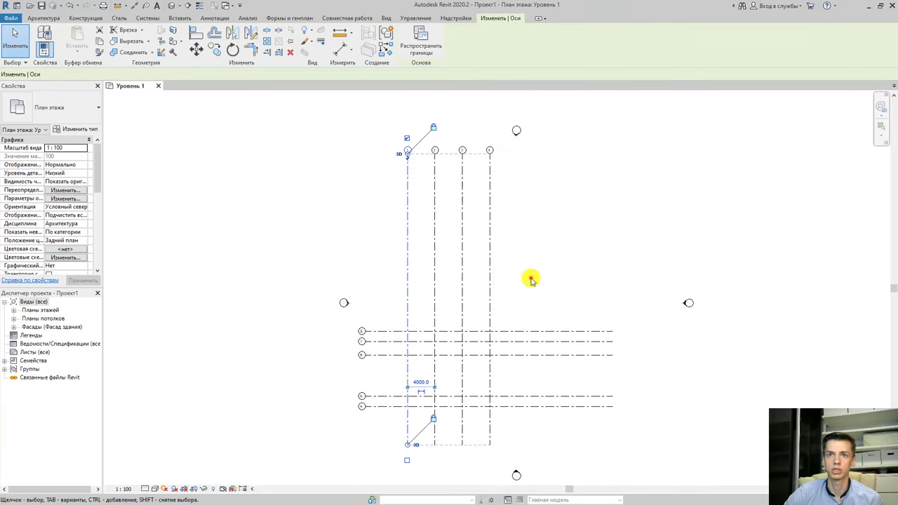
pyautogui.click(531, 277)
pyautogui.click(489, 280)
pyautogui.scroll(3, 491, 141)
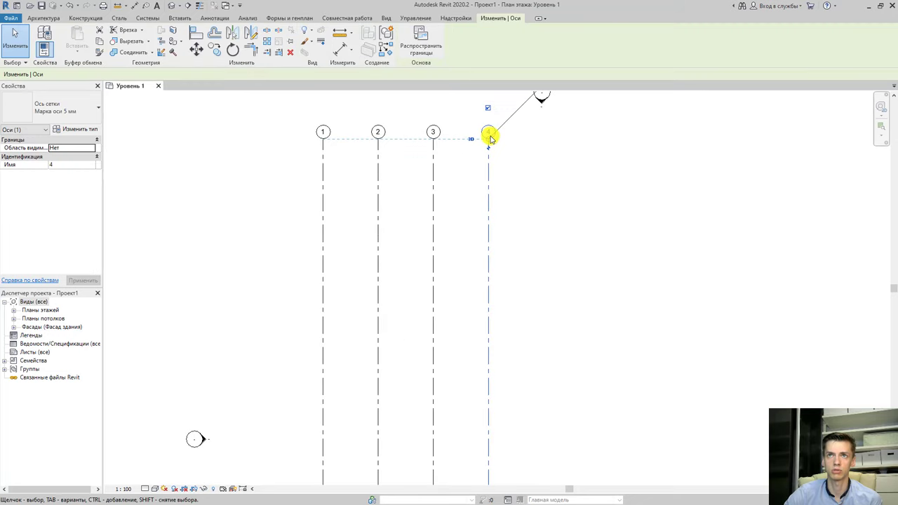
pyautogui.moveTo(489, 143); pyautogui.dragTo(508, 288)
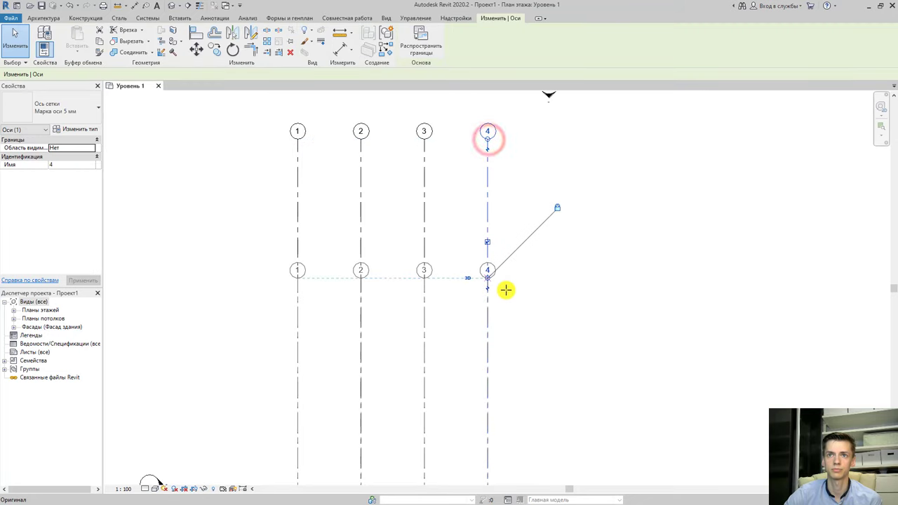
pyautogui.scroll(-2, 505, 281)
pyautogui.moveTo(510, 236); pyautogui.dragTo(497, 257, button='middle')
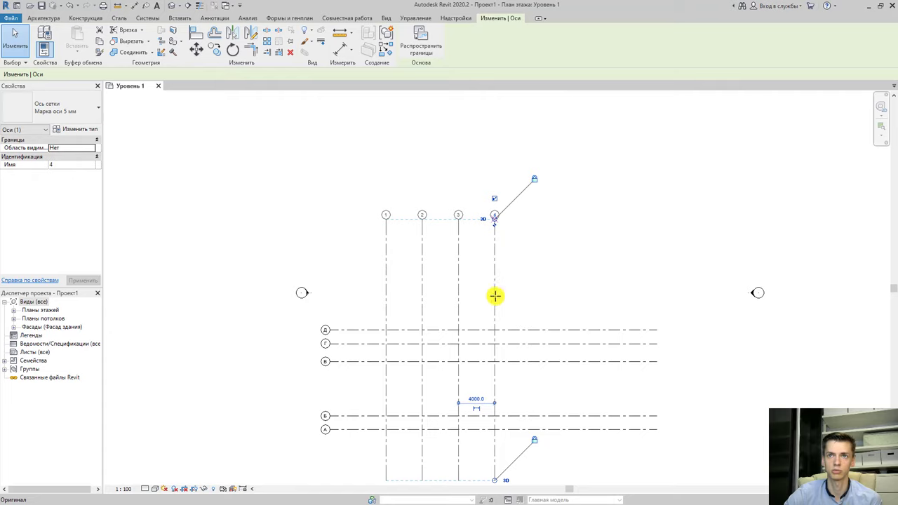
pyautogui.moveTo(492, 303); pyautogui.dragTo(495, 311)
pyautogui.moveTo(496, 311); pyautogui.dragTo(519, 212, button='middle')
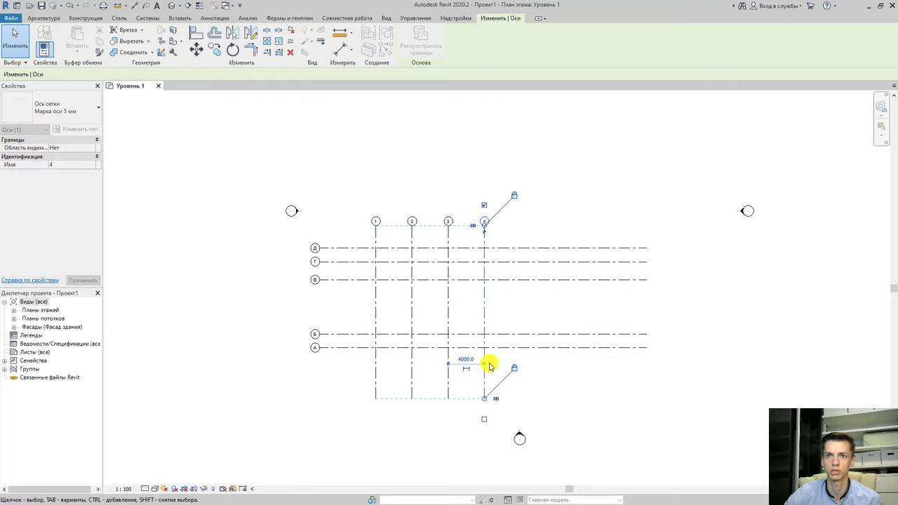
pyautogui.click(484, 396)
pyautogui.moveTo(484, 396); pyautogui.dragTo(484, 372)
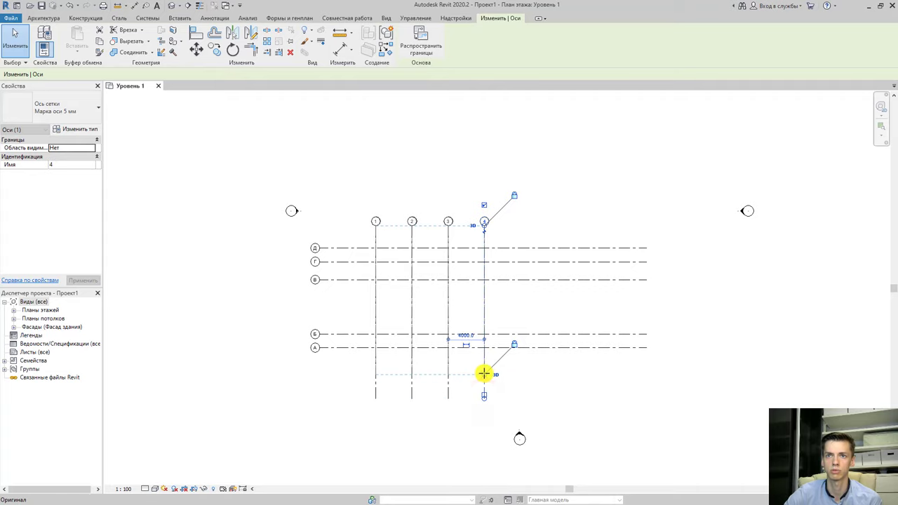
# Trim axis А's right end and pull the lettered grids' left ends toward grid 1.
pyautogui.click(607, 347)
pyautogui.moveTo(643, 348); pyautogui.dragTo(521, 353)
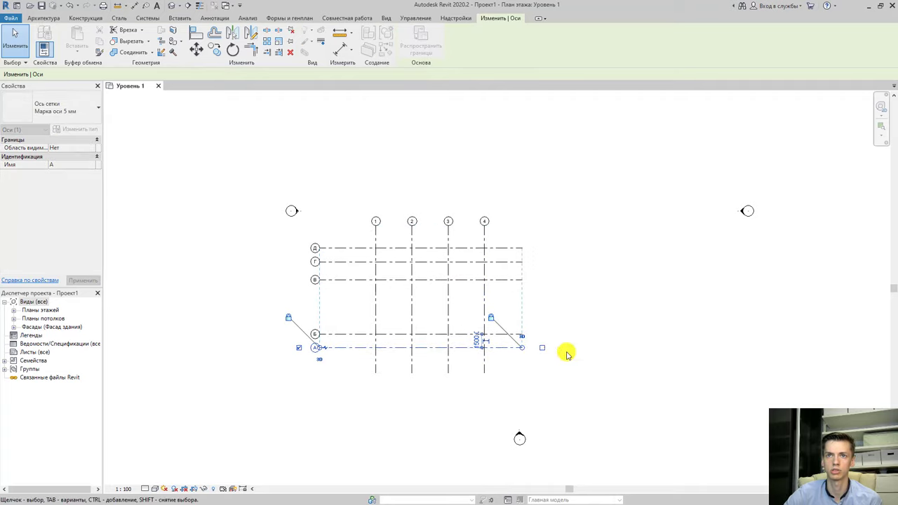
pyautogui.click(324, 280)
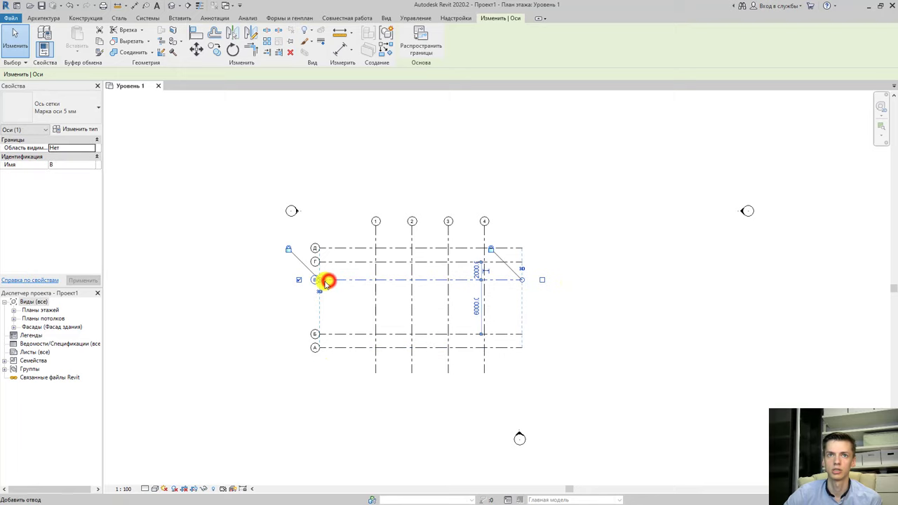
pyautogui.moveTo(320, 280); pyautogui.dragTo(349, 280)
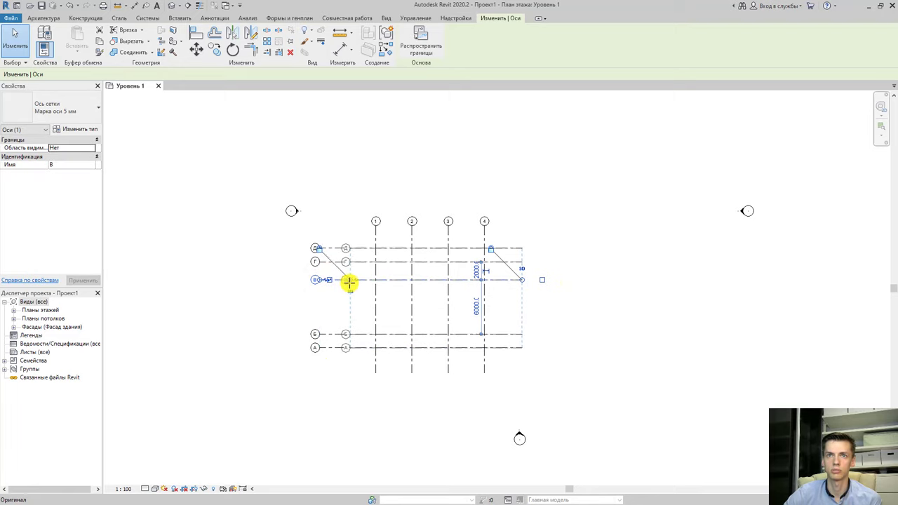
pyautogui.click(597, 340)
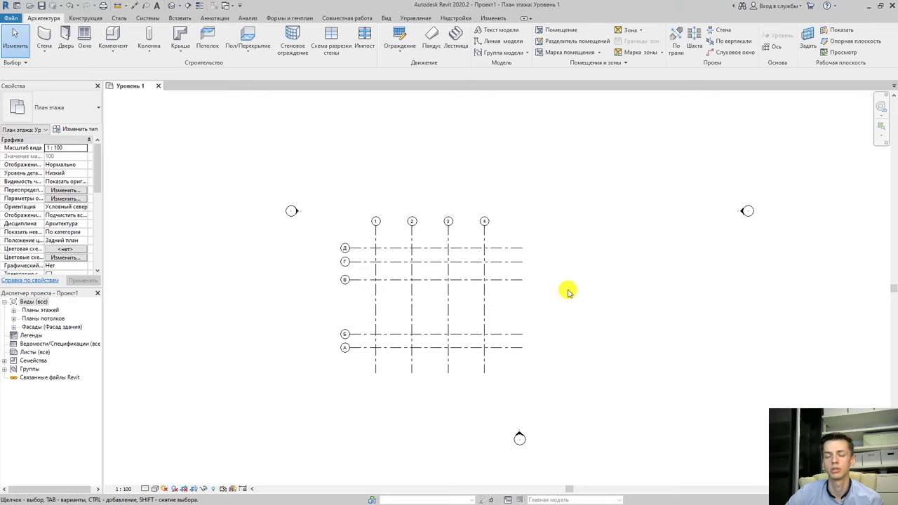
# Enable 'Plan View Symbols End 1 (Default)' in the grid type so bubbles show at both ends.
pyautogui.click(510, 248)
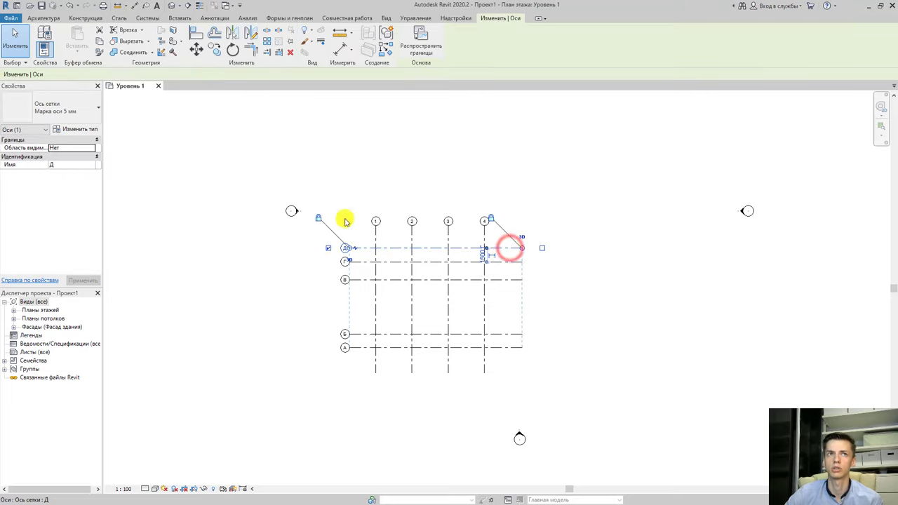
pyautogui.click(96, 129)
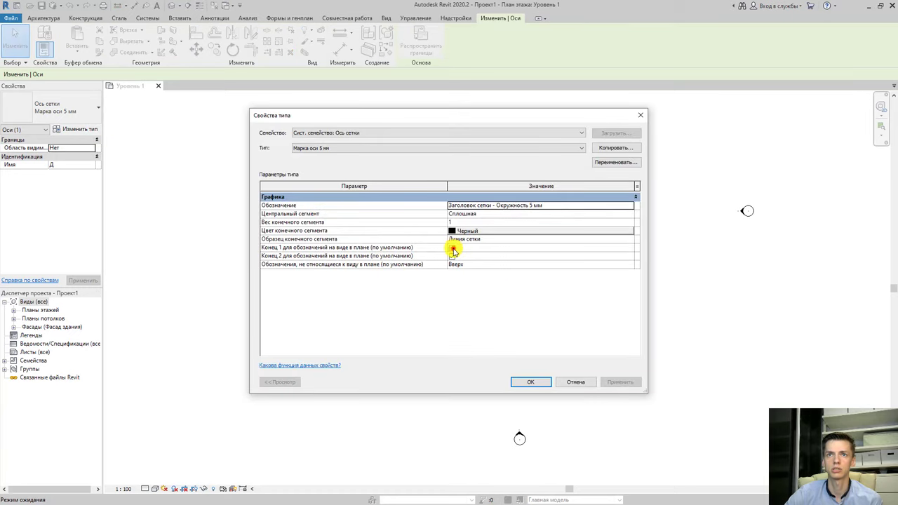
pyautogui.click(453, 248)
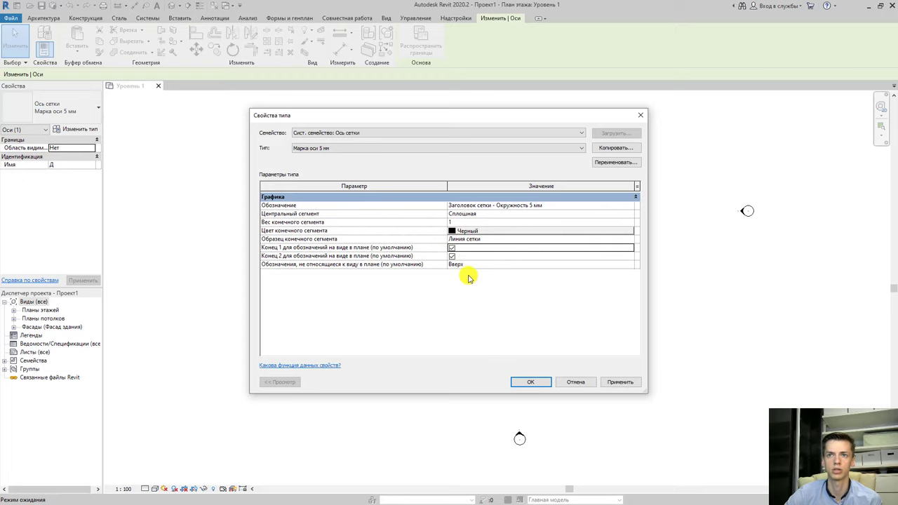
pyautogui.click(523, 381)
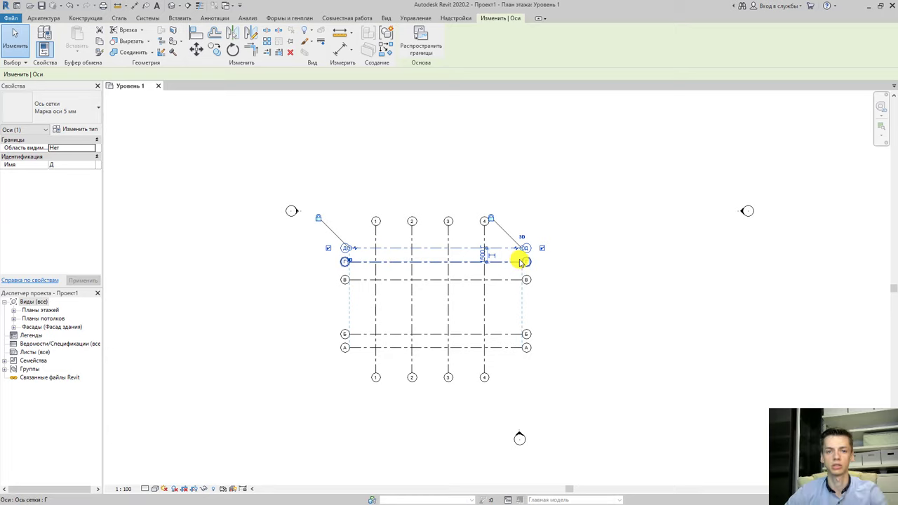
pyautogui.moveTo(547, 306); pyautogui.dragTo(559, 311, button='middle')
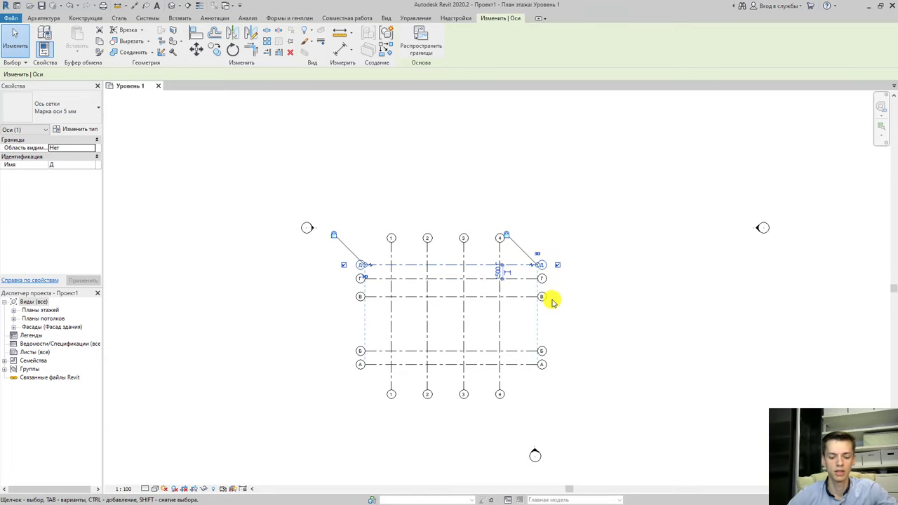
pyautogui.click(553, 300)
pyautogui.scroll(2, 528, 331)
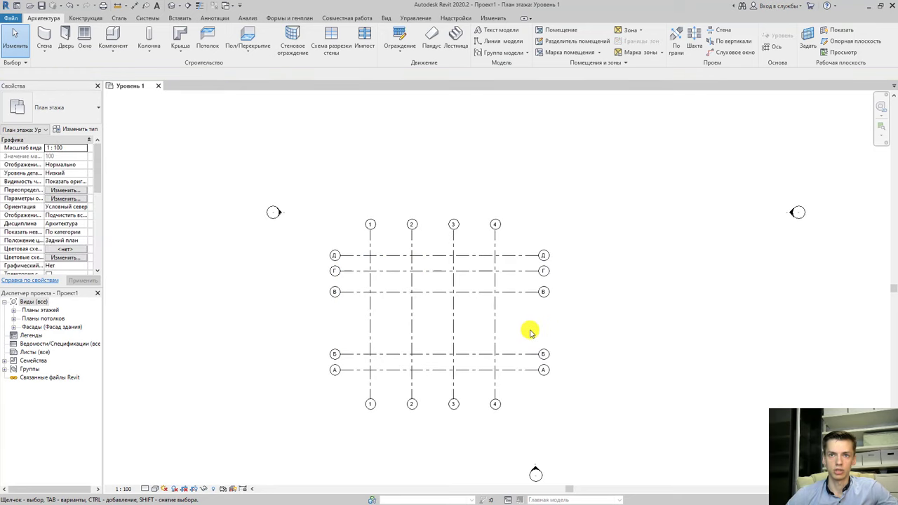
pyautogui.scroll(2, 530, 332)
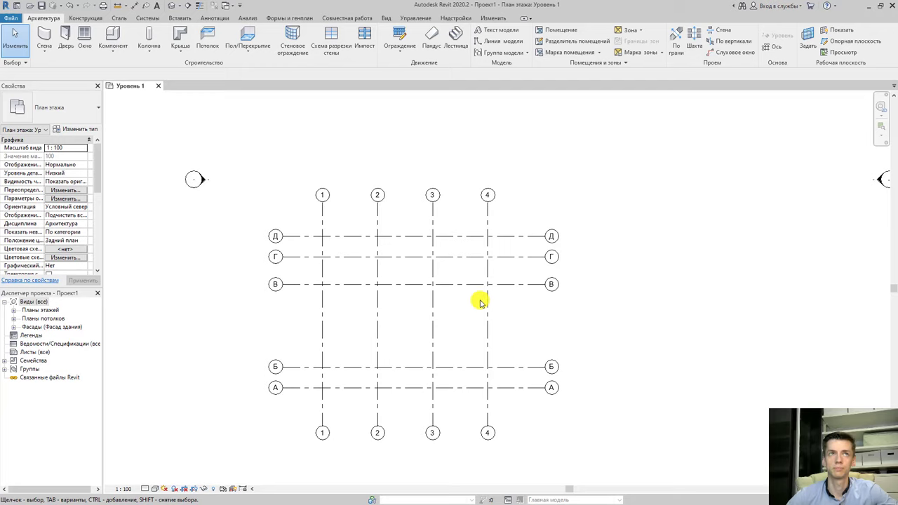
pyautogui.click(44, 49)
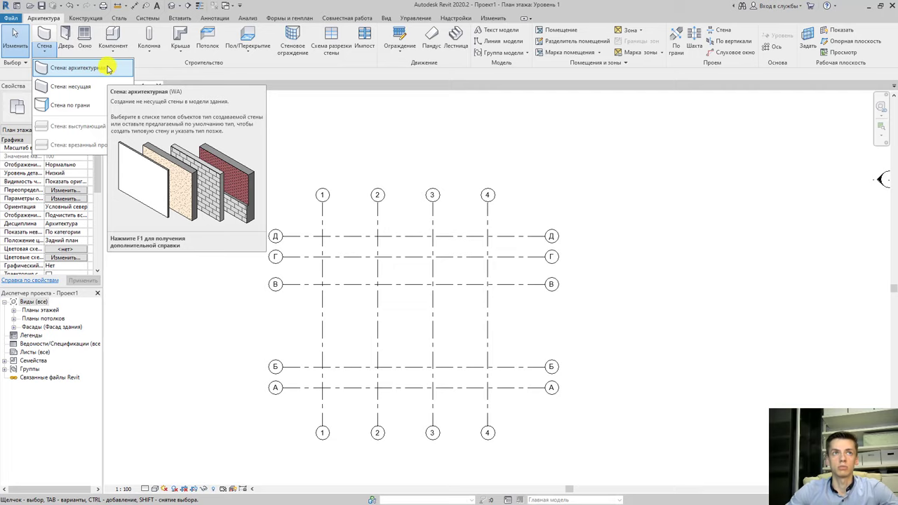
pyautogui.click(102, 71)
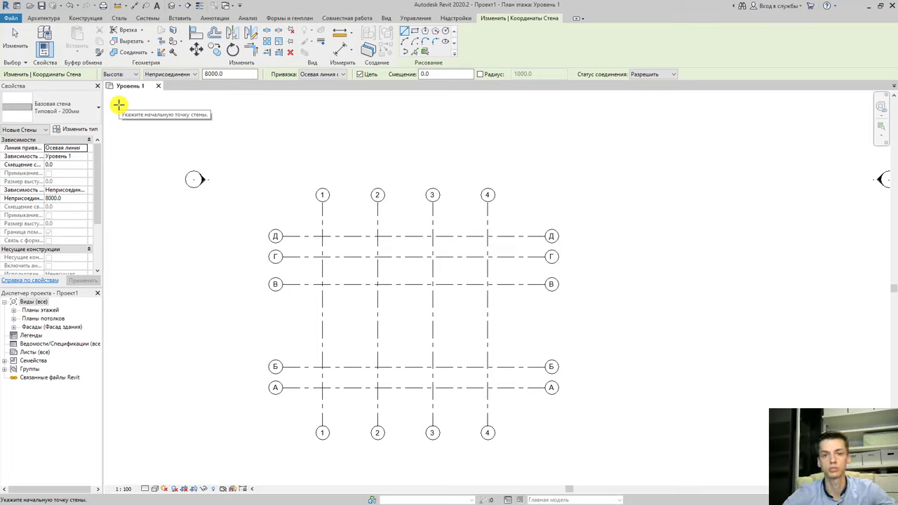
pyautogui.press('Escape')
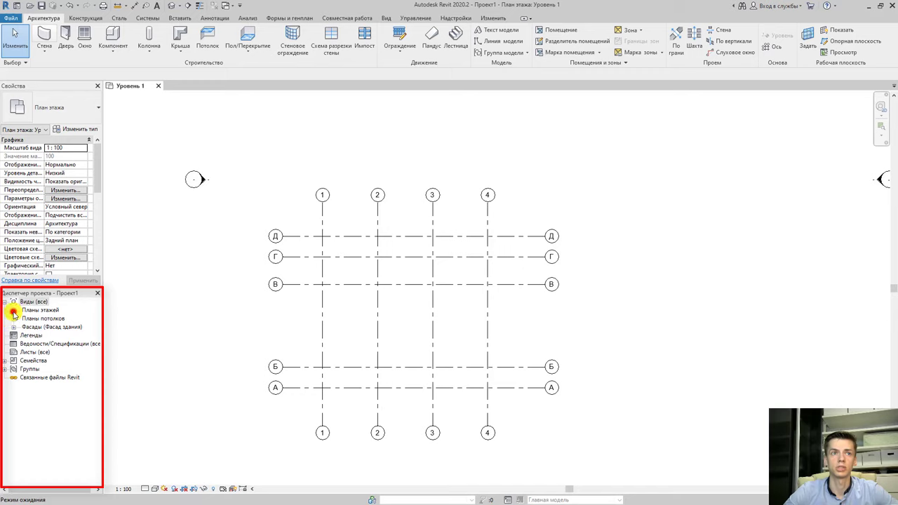
# Rename the Уровень 1 floor plan to 'План 1этажа' and accept renaming the matching level.
pyautogui.click(13, 310)
pyautogui.click(45, 327)
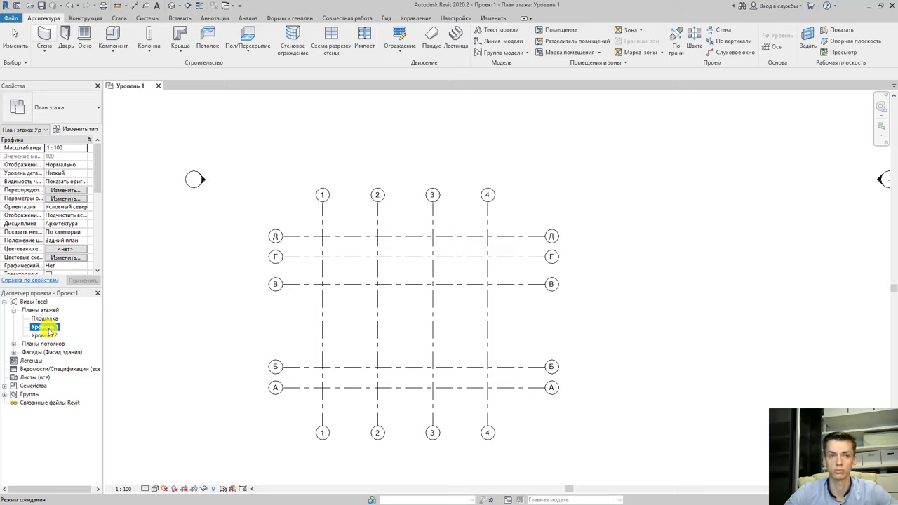
pyautogui.click(47, 329)
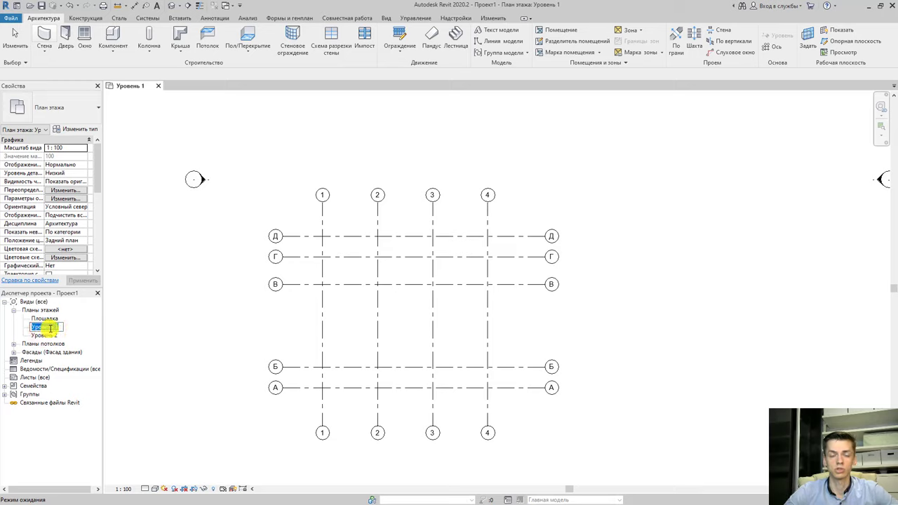
pyautogui.click(56, 328)
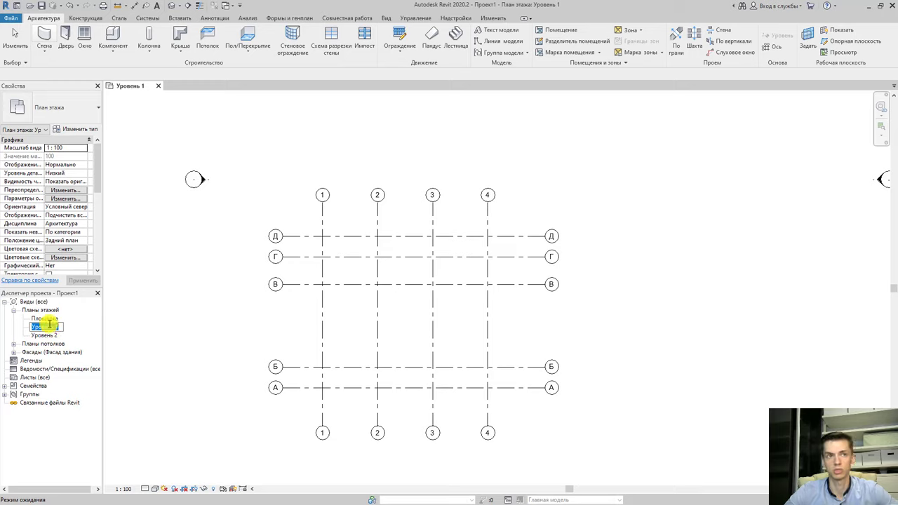
pyautogui.click(54, 329)
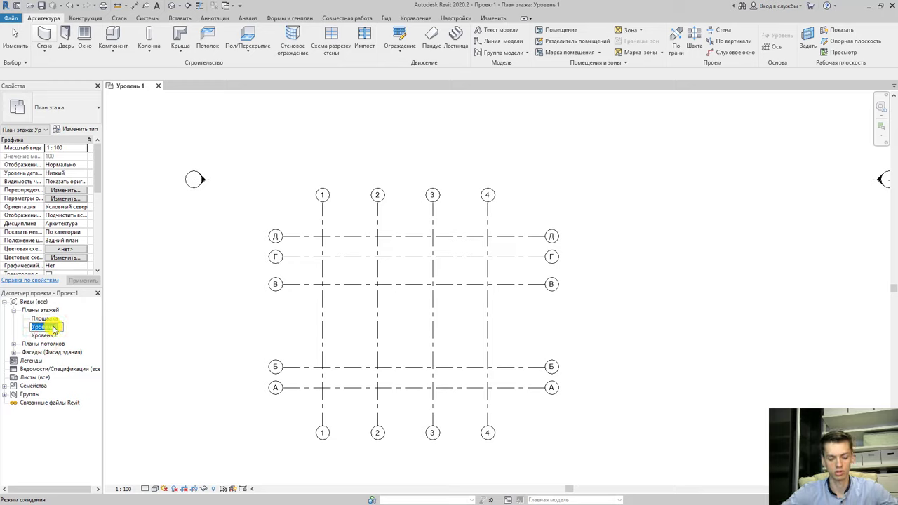
pyautogui.write('П')
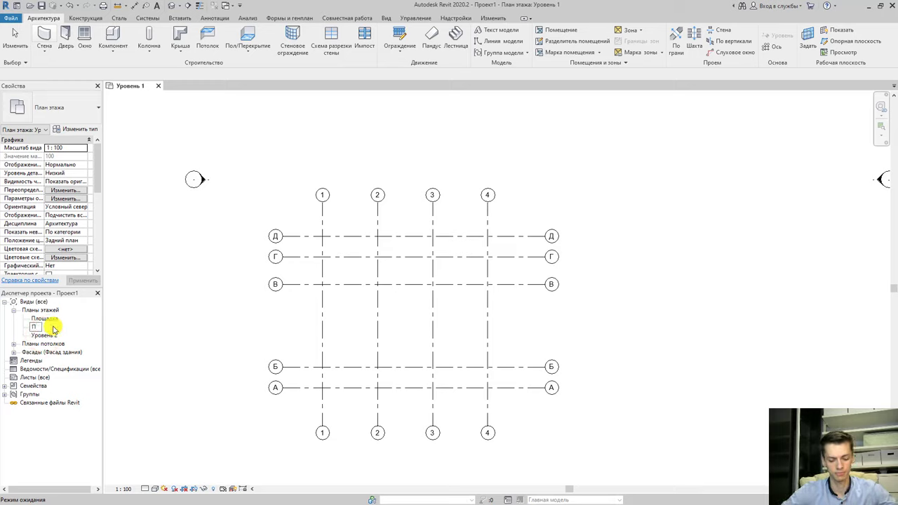
pyautogui.write('лан')
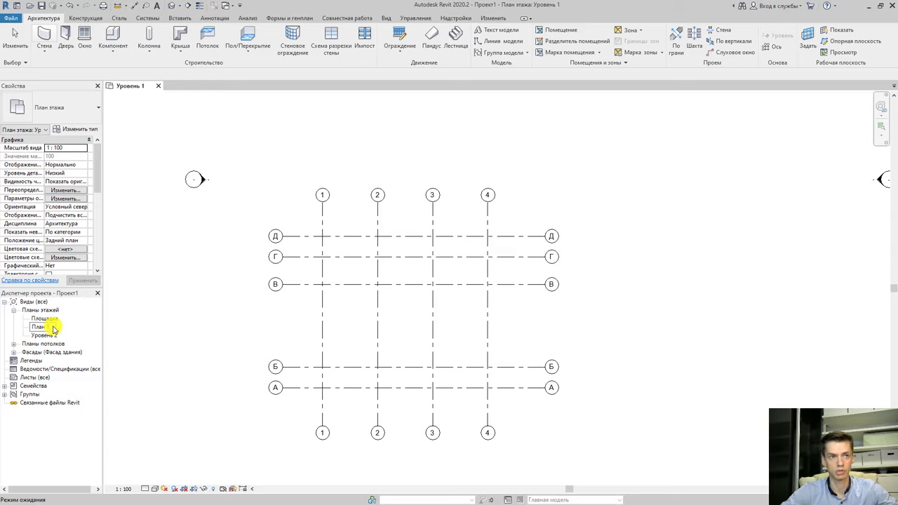
pyautogui.write(' 1этажа')
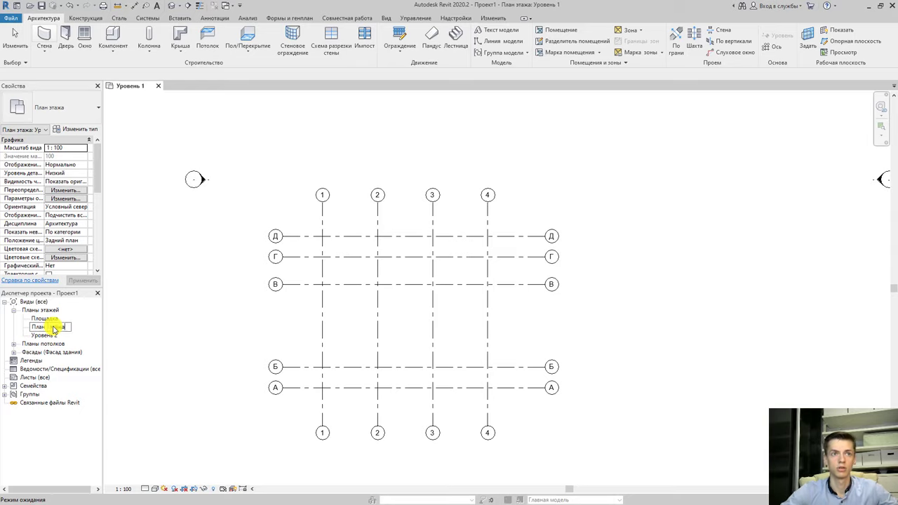
pyautogui.press('Return')
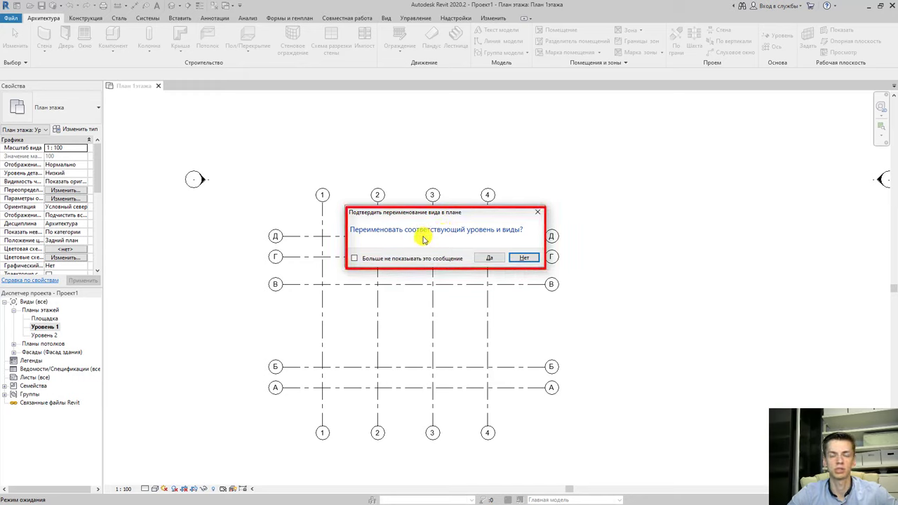
pyautogui.click(485, 258)
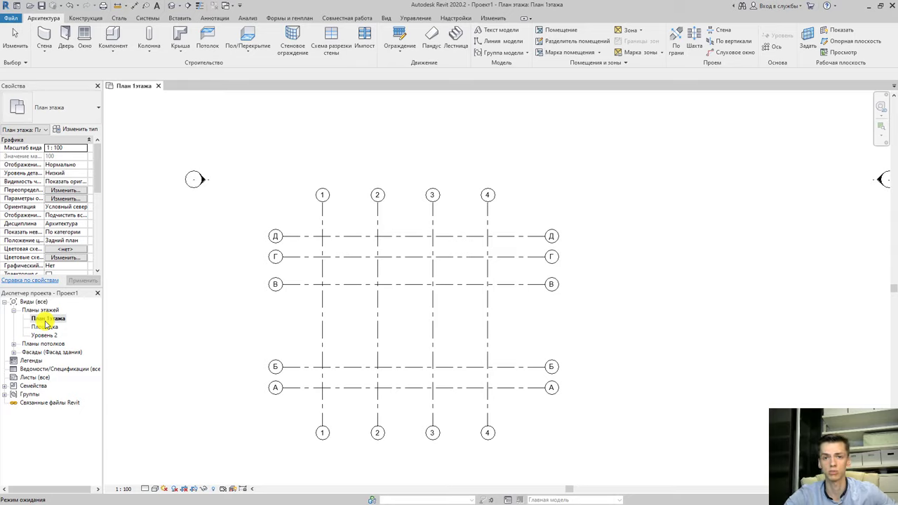
# Open the Восточный, Западный and Северный elevations.
pyautogui.click(14, 353)
pyautogui.doubleClick(45, 361)
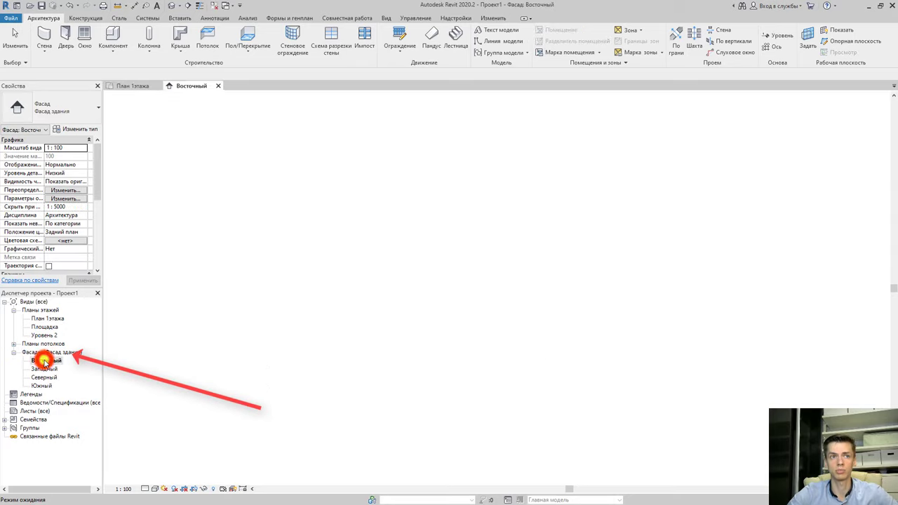
pyautogui.doubleClick(44, 370)
pyautogui.click(44, 377)
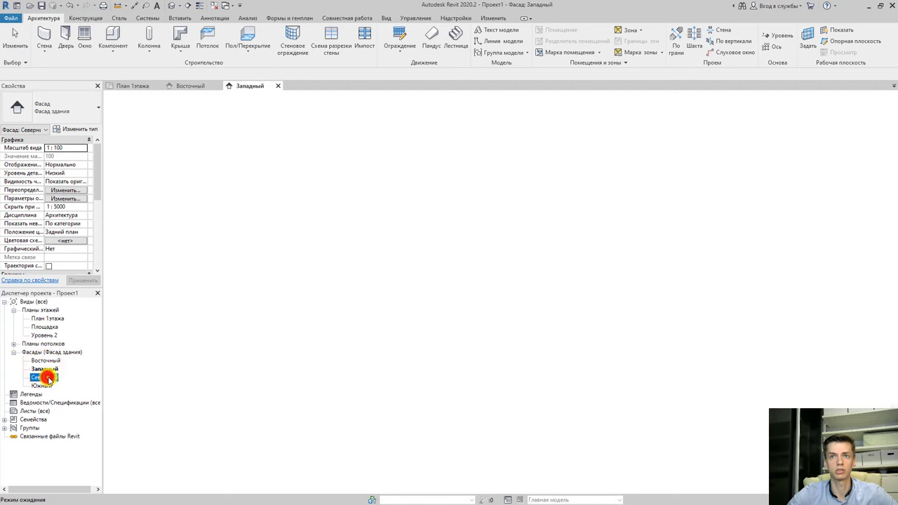
pyautogui.doubleClick(46, 378)
# On Северный, drag the level heads right beyond grid axis 1.
pyautogui.scroll(-2, 292, 361)
pyautogui.moveTo(451, 315); pyautogui.dragTo(344, 331, button='middle')
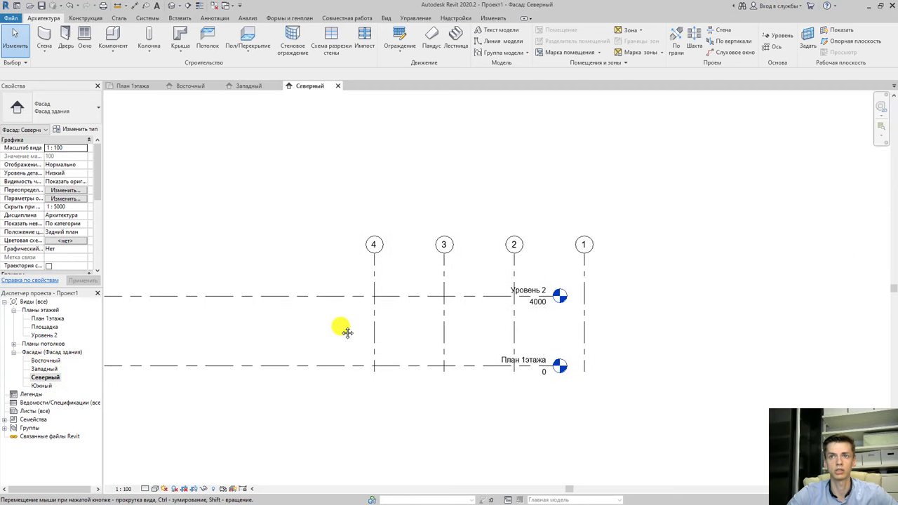
pyautogui.click(456, 298)
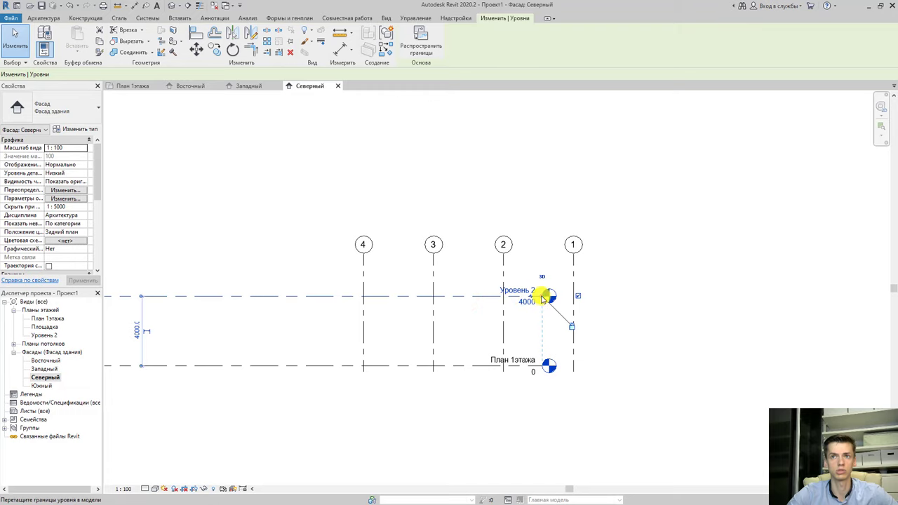
pyautogui.moveTo(543, 297); pyautogui.dragTo(650, 297)
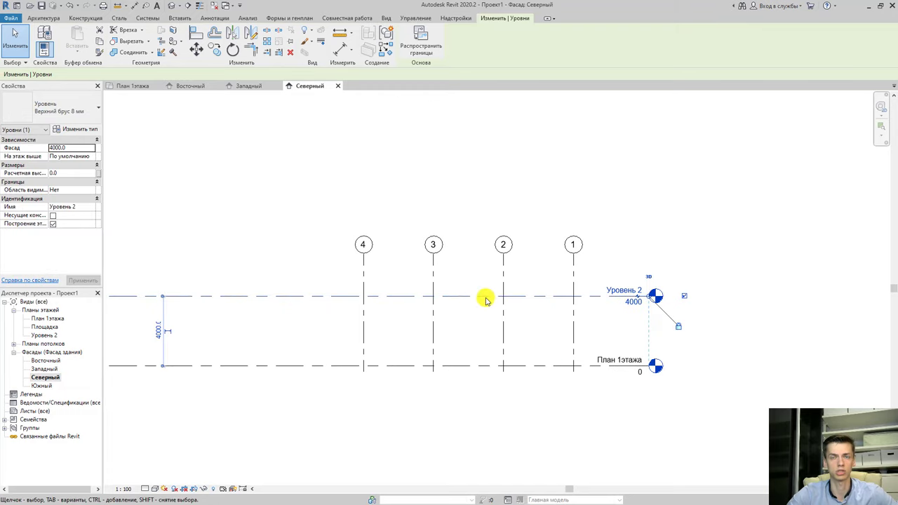
# Open the Западный elevation and extend the level lines to the right past the grids.
pyautogui.doubleClick(56, 369)
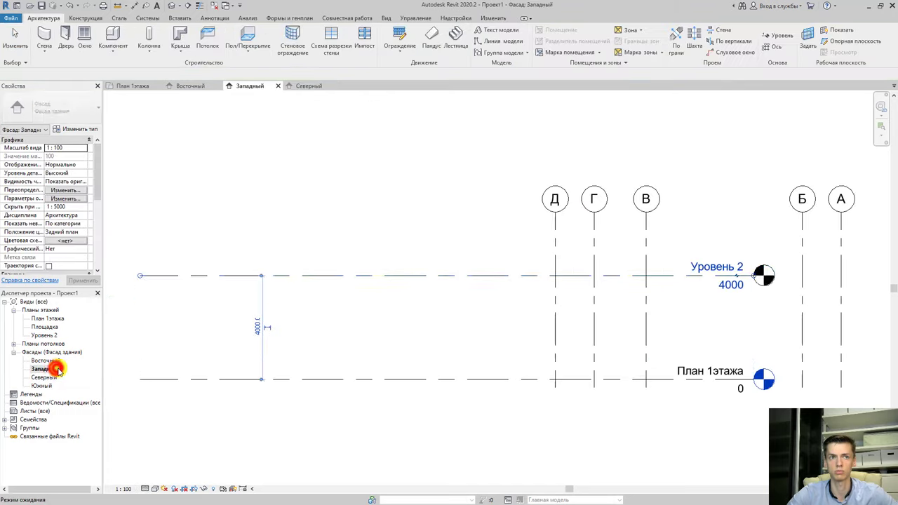
pyautogui.press('Escape')
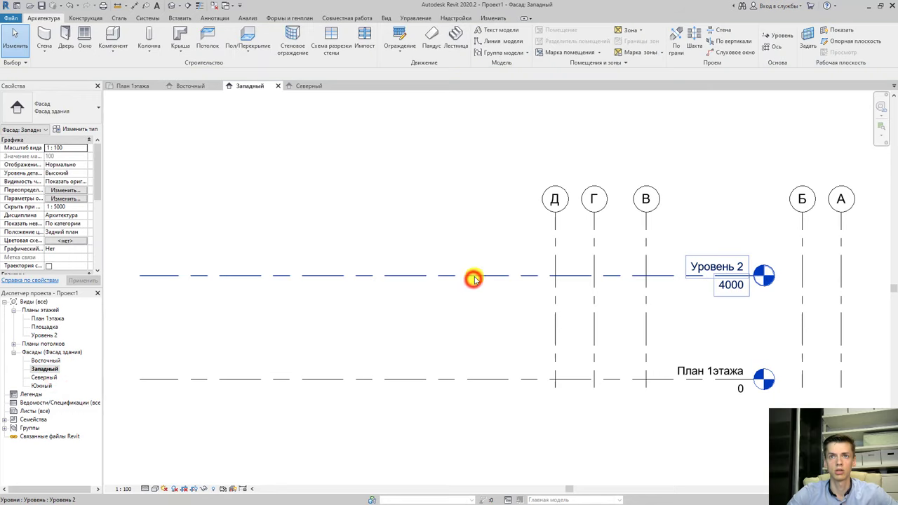
pyautogui.click(474, 280)
pyautogui.moveTo(763, 275); pyautogui.dragTo(567, 280, button='middle')
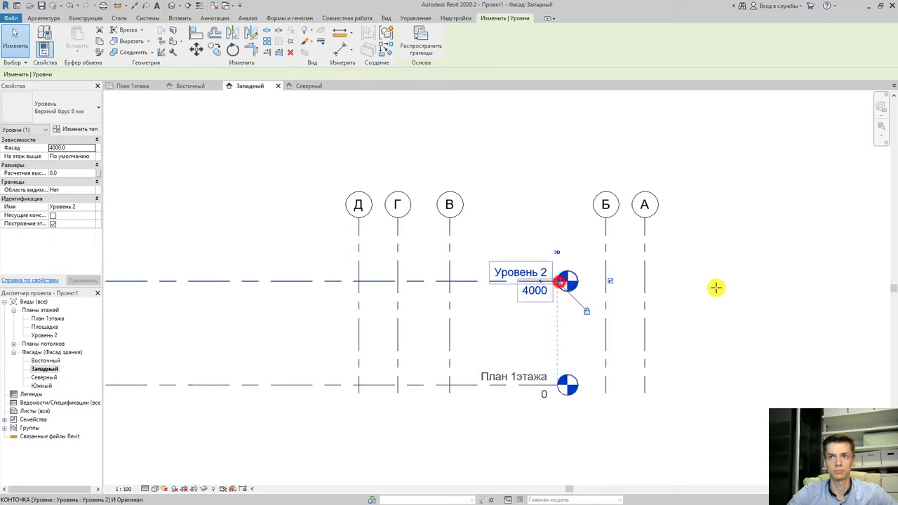
pyautogui.moveTo(716, 288); pyautogui.dragTo(755, 281)
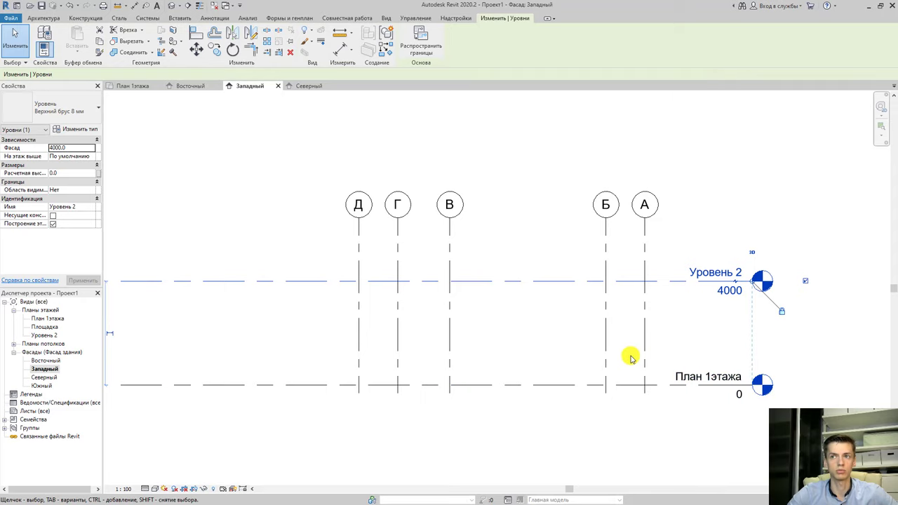
# Lower the Уровень 2 level's elevation from 4000 to 3000.
pyautogui.scroll(-1, 646, 355)
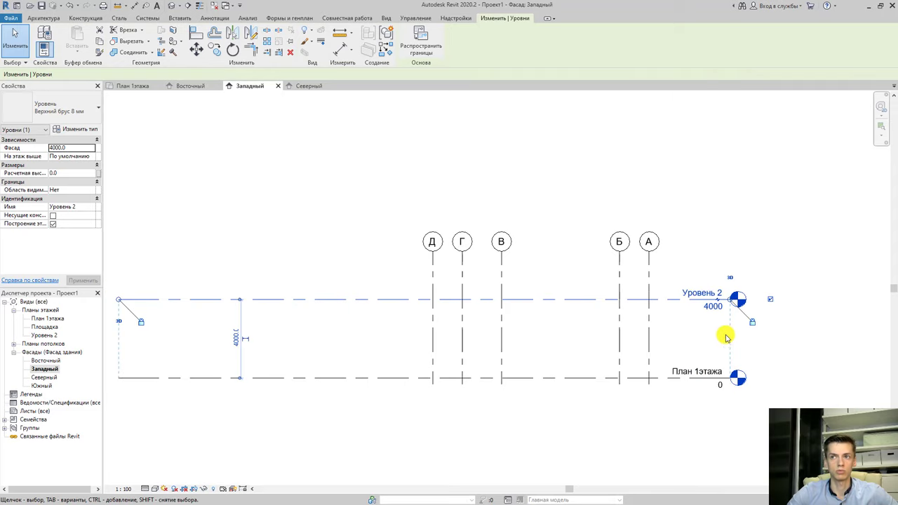
pyautogui.click(714, 306)
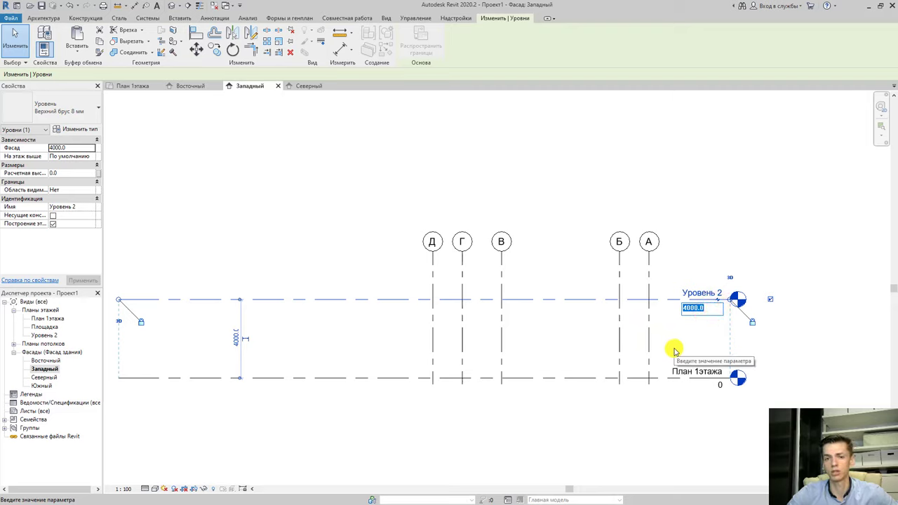
pyautogui.write('300')
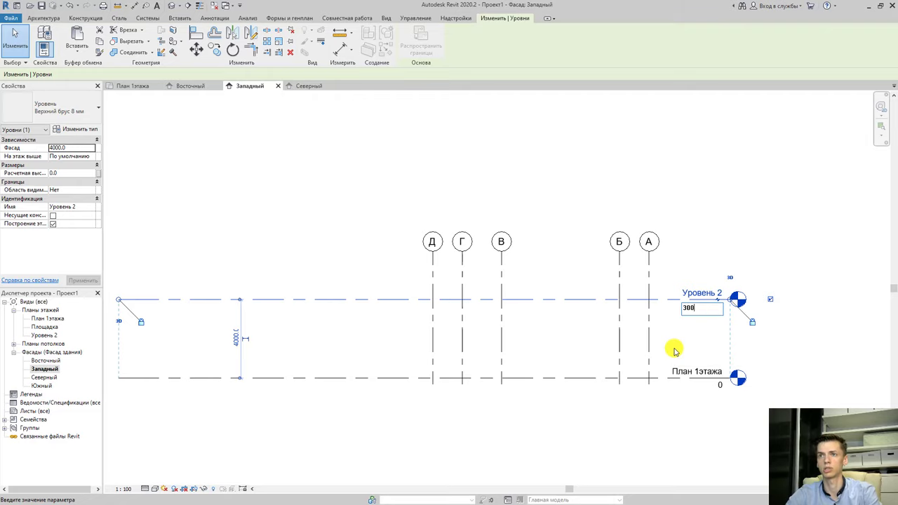
pyautogui.press('Return')
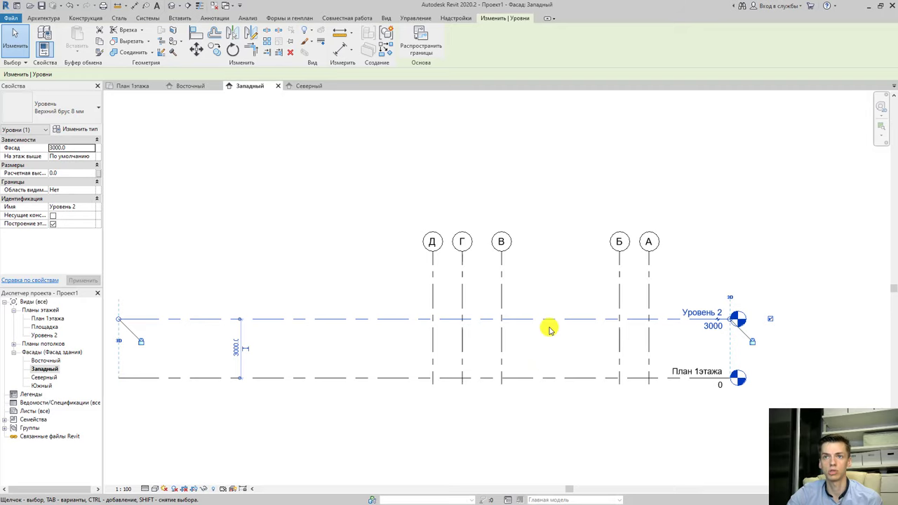
# Check the План 1этажа level, then reselect the Уровень 2 level line.
pyautogui.click(557, 376)
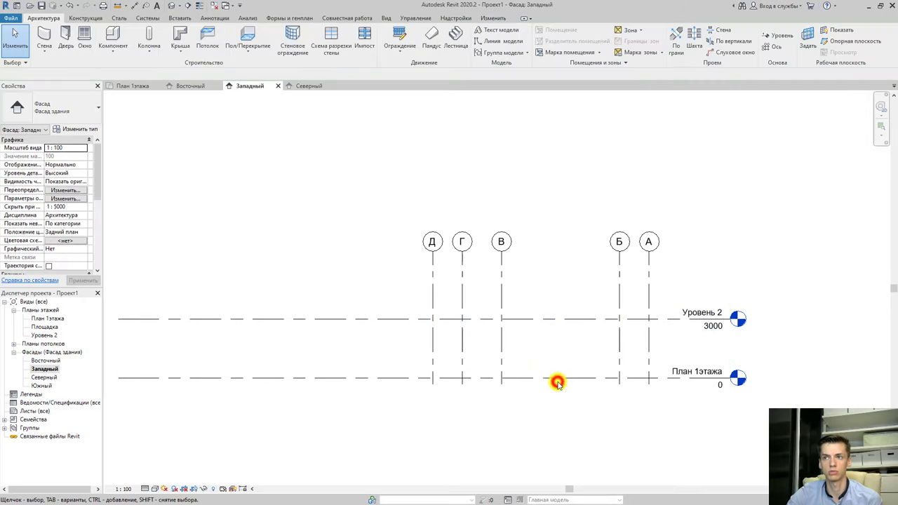
pyautogui.click(557, 379)
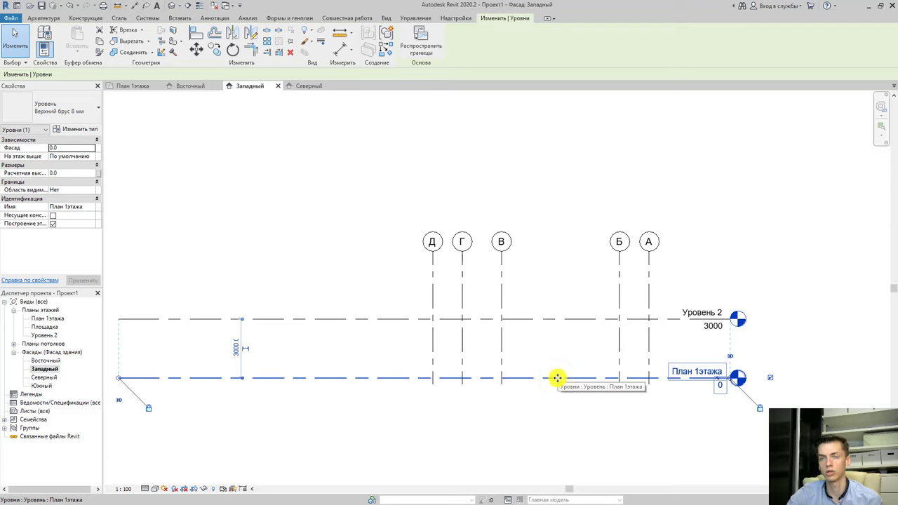
pyautogui.click(568, 320)
pyautogui.click(568, 321)
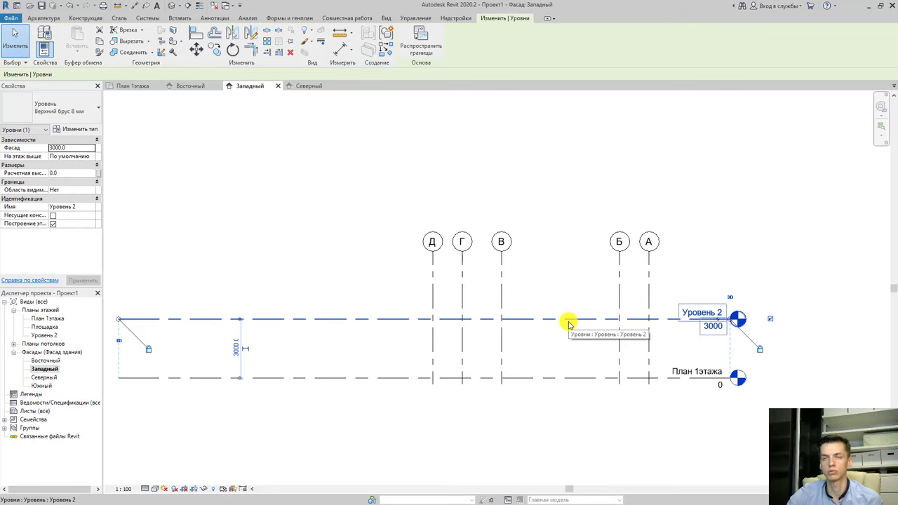
pyautogui.click(572, 331)
pyautogui.moveTo(574, 333); pyautogui.dragTo(549, 337, button='middle')
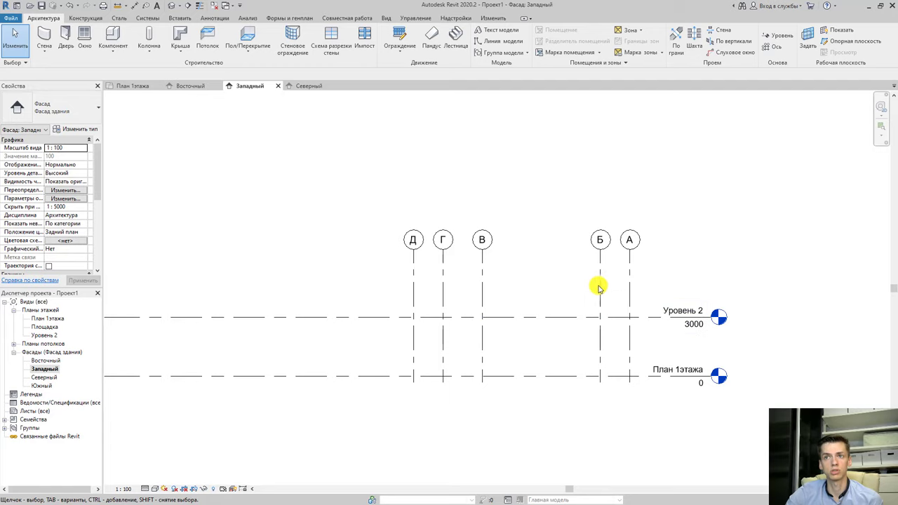
pyautogui.click(562, 317)
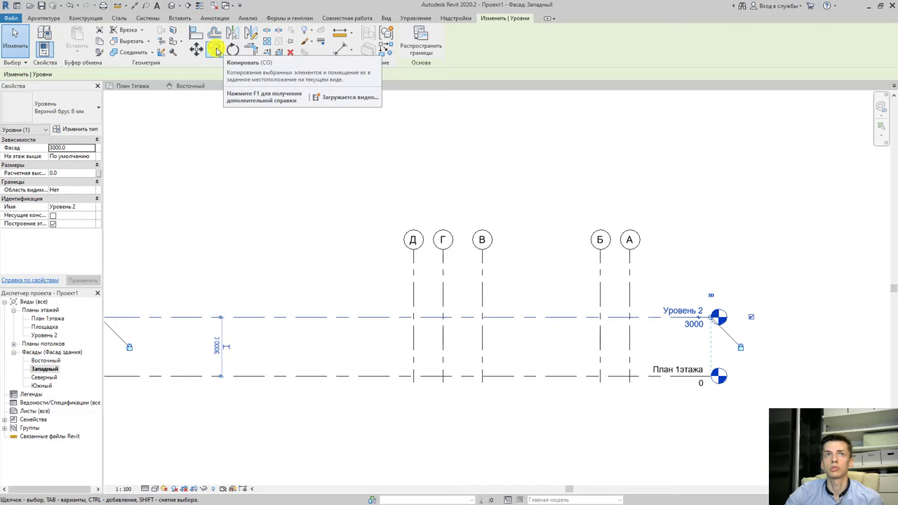
# Copy Уровень 2 upward by 3000, creating a level at 6000.
pyautogui.click(215, 49)
pyautogui.click(524, 317)
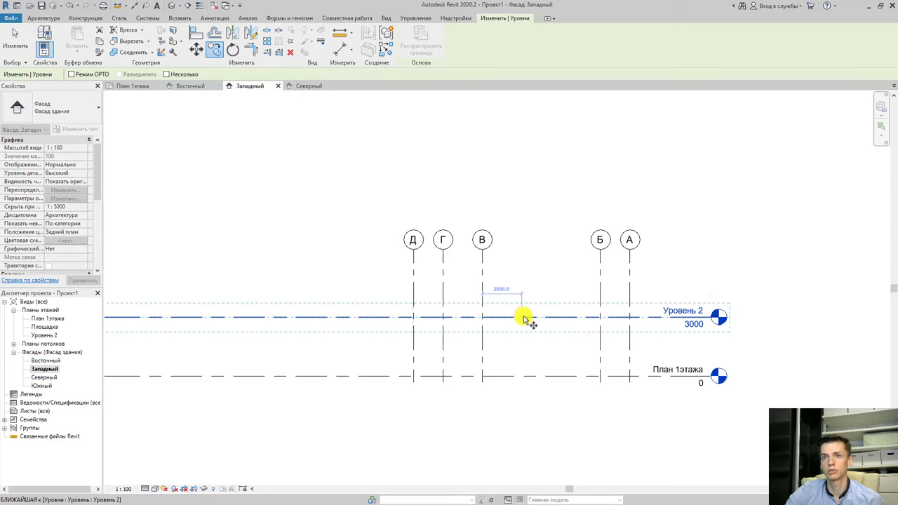
pyautogui.write('3000')
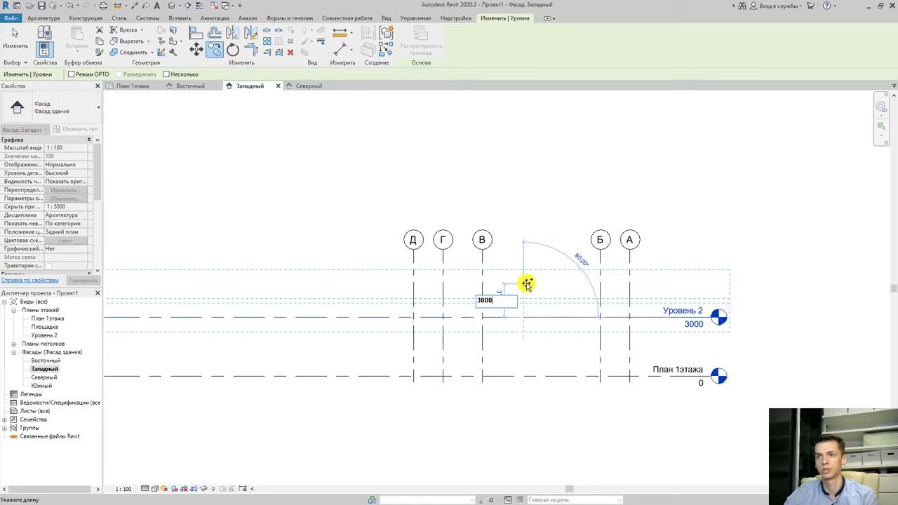
pyautogui.press('Return')
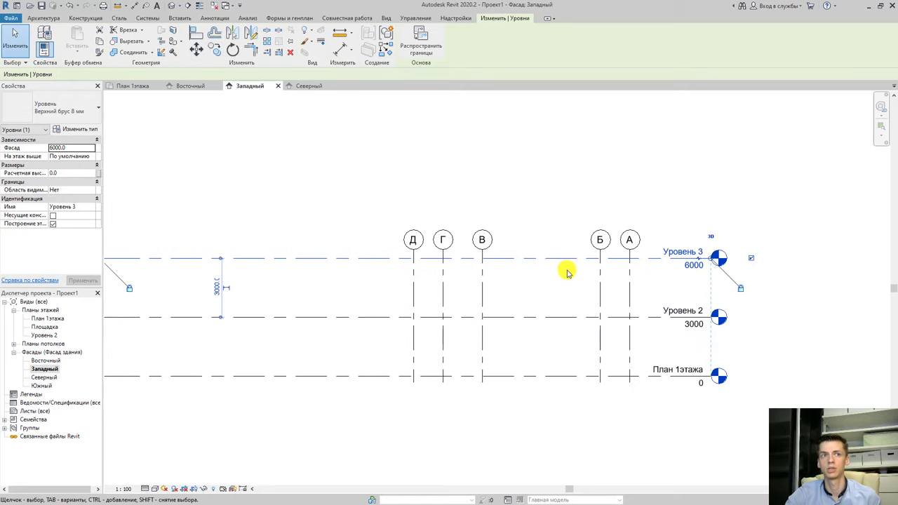
pyautogui.press('Escape')
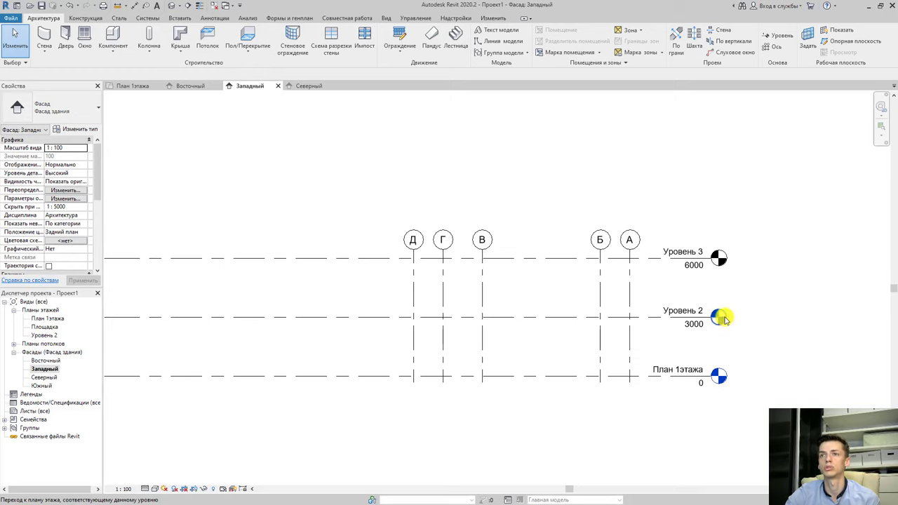
# Delete the new Уровень 3, keep Уровень 2, and start editing Уровень 2's name.
pyautogui.click(653, 260)
pyautogui.press('Delete')
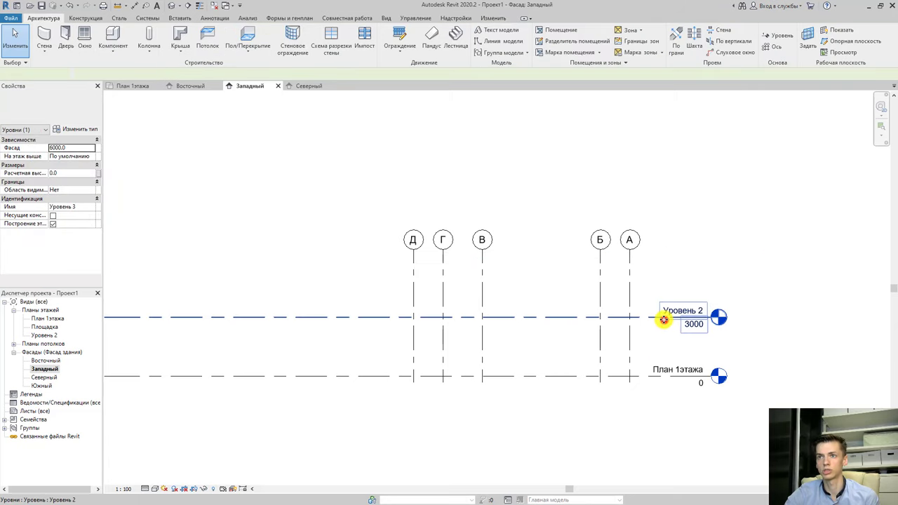
pyautogui.click(664, 320)
pyautogui.press('Delete')
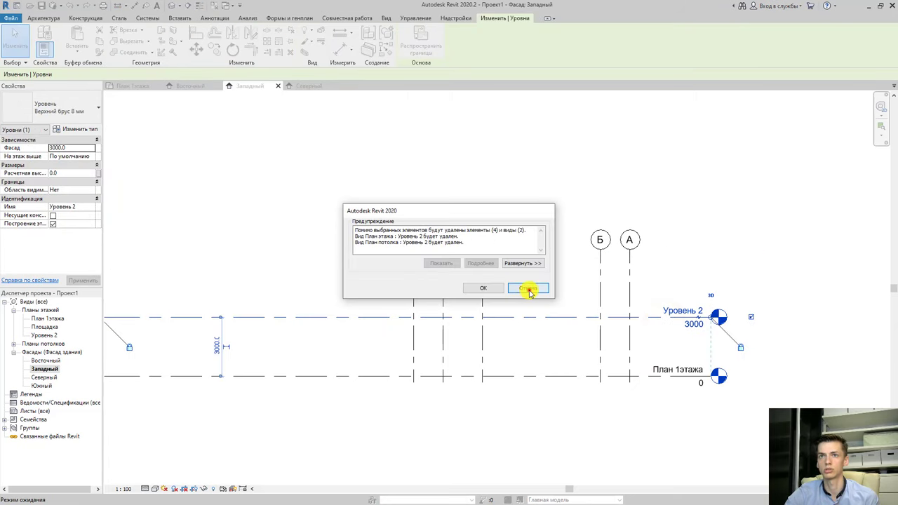
pyautogui.click(528, 290)
pyautogui.click(670, 309)
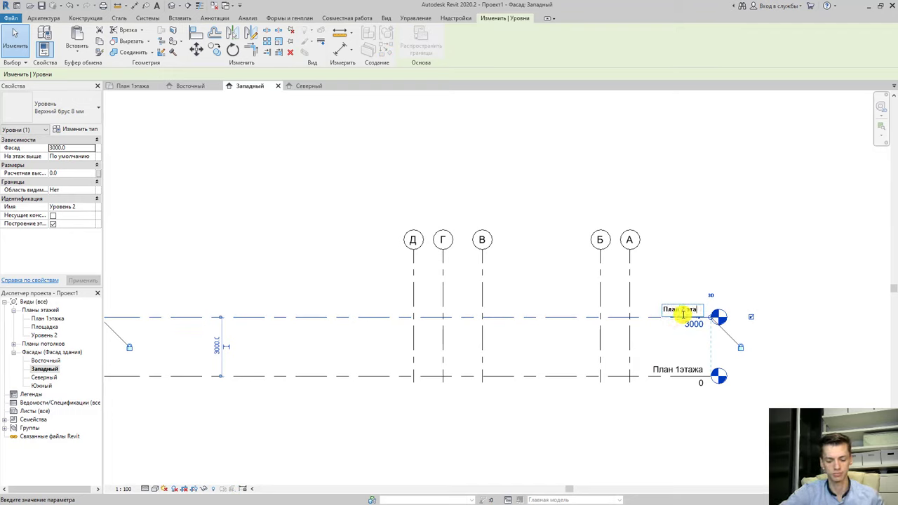
# Rename the levels to План 2 этажа and План 1 этажа, renaming their views too.
pyautogui.click(676, 328)
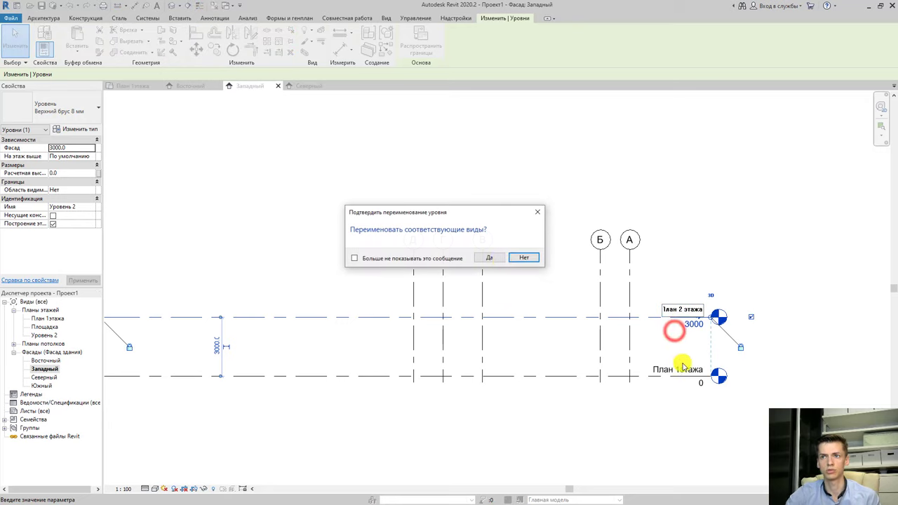
pyautogui.click(503, 258)
pyautogui.click(679, 370)
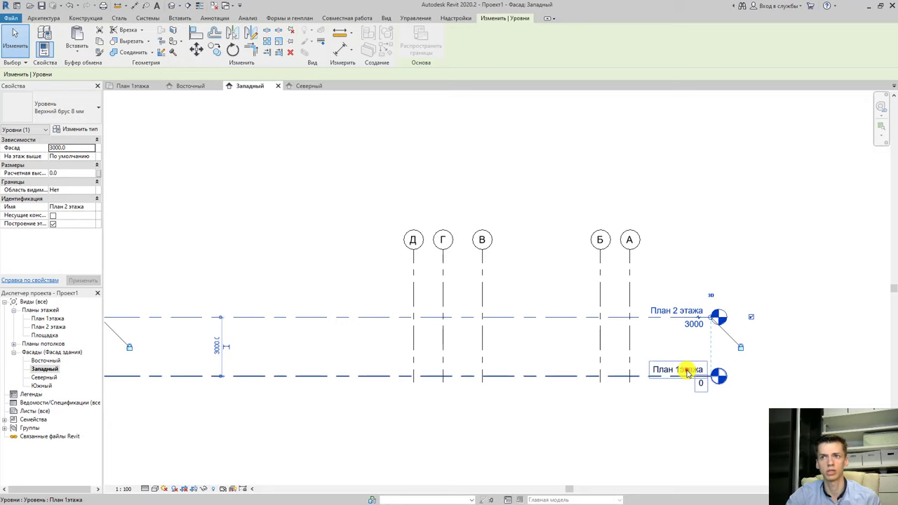
pyautogui.click(683, 371)
pyautogui.write('План 1 этажа')
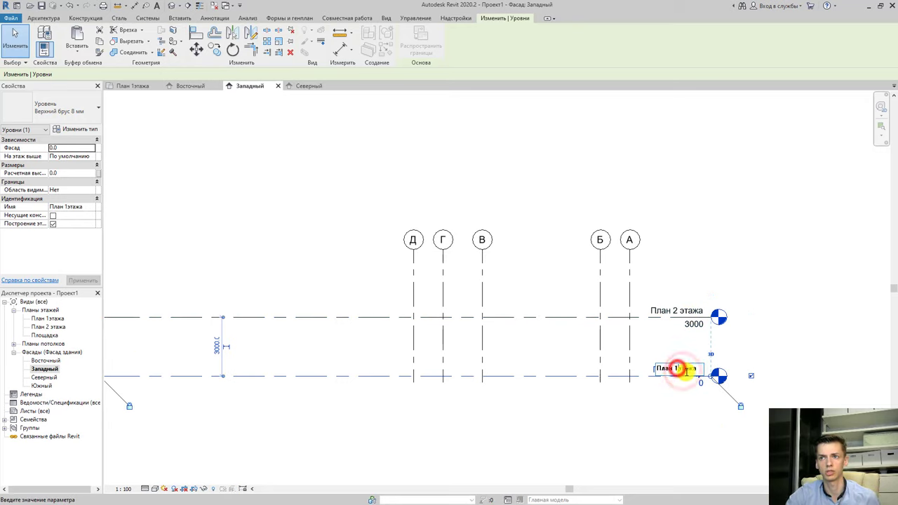
pyautogui.click(636, 345)
pyautogui.click(484, 257)
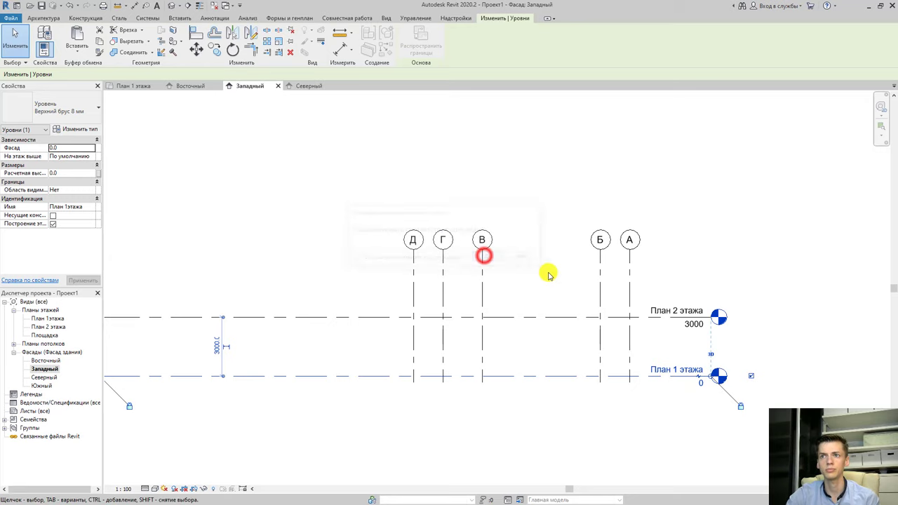
# Copy План 2 этажа up 3000 and name the new level План 3 этажа.
pyautogui.click(634, 316)
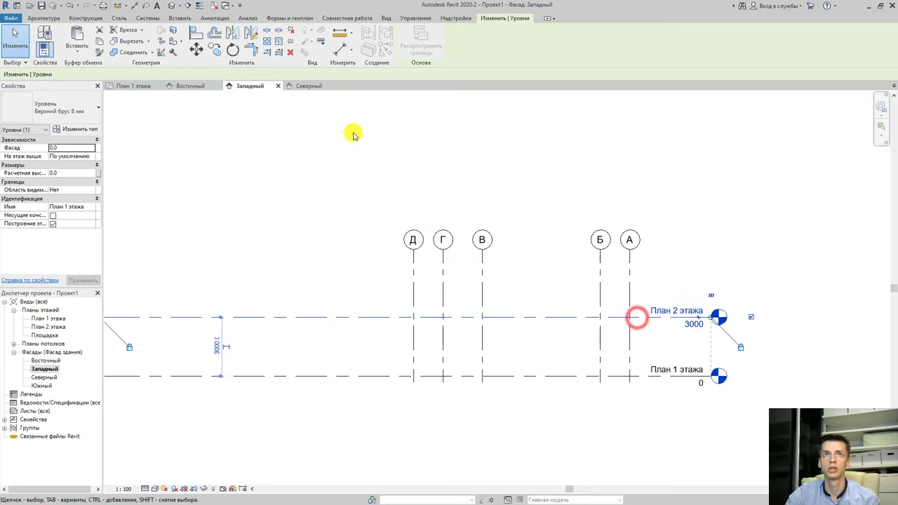
pyautogui.click(216, 49)
pyautogui.click(637, 317)
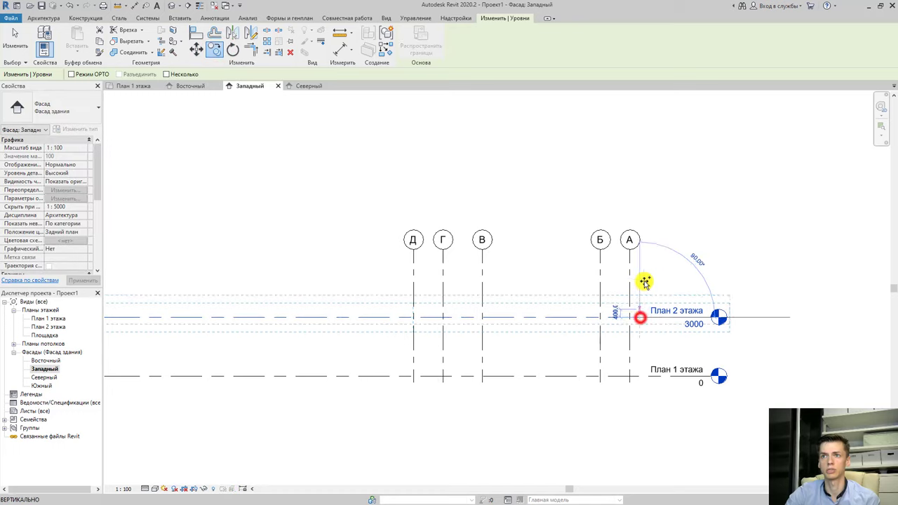
pyautogui.write('3')
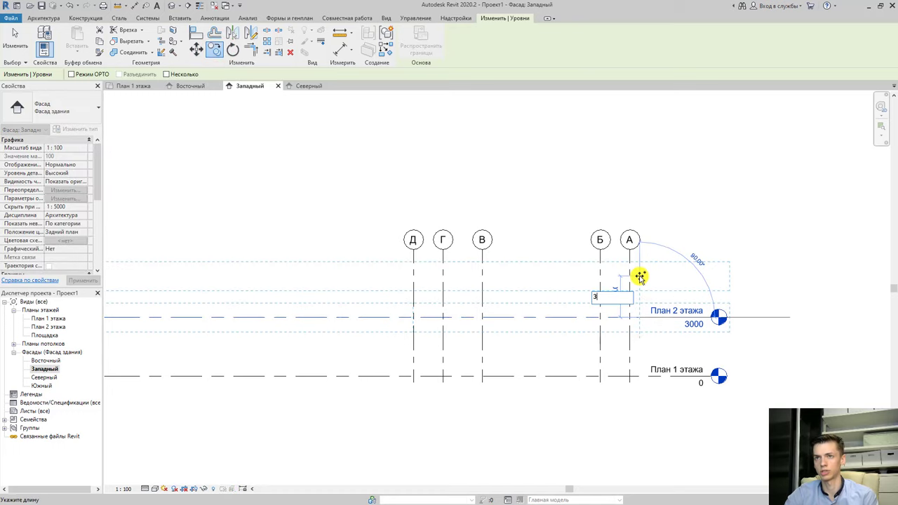
pyautogui.write('000')
pyautogui.press('Return')
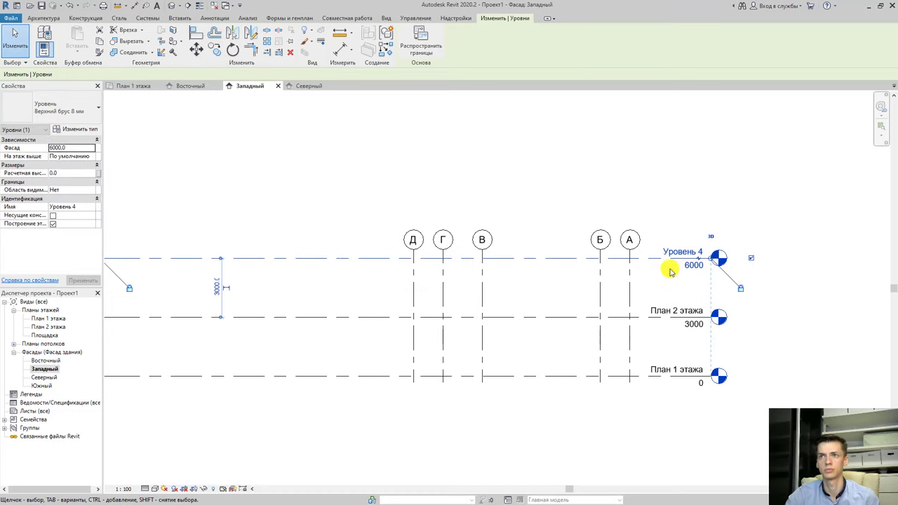
pyautogui.click(681, 252)
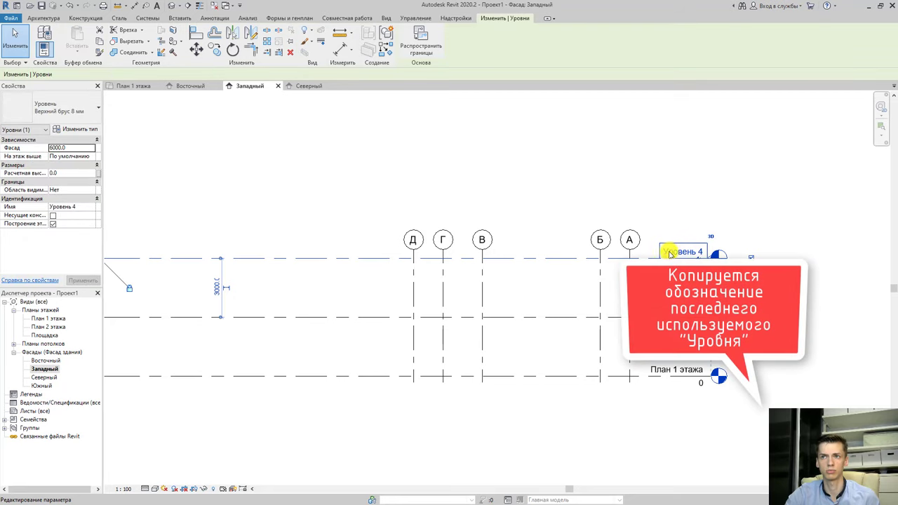
pyautogui.doubleClick(671, 250)
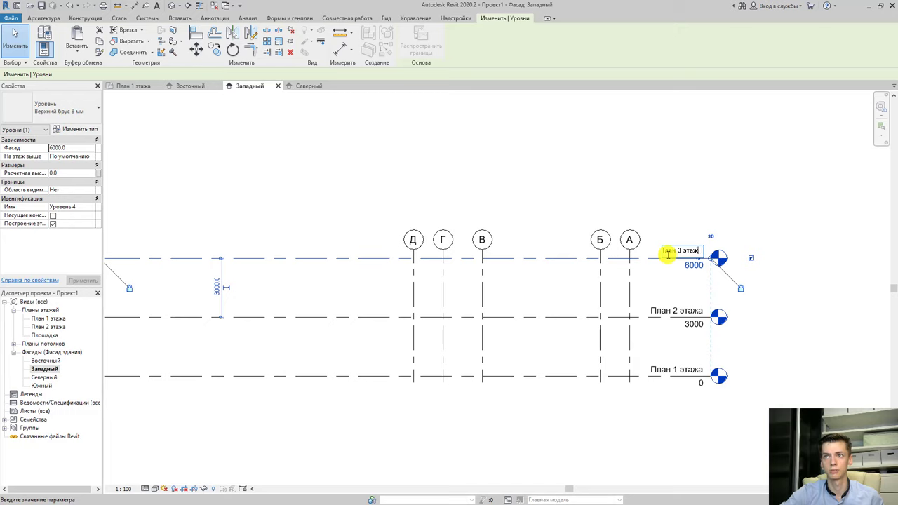
pyautogui.click(667, 296)
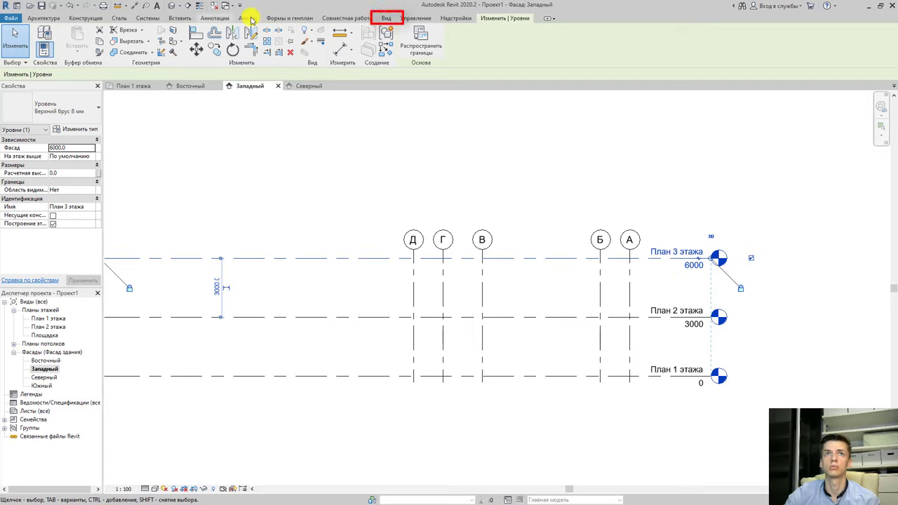
# Create a floor plan view for План 3 этажа, then open the План 1 этажа plan.
pyautogui.click(386, 19)
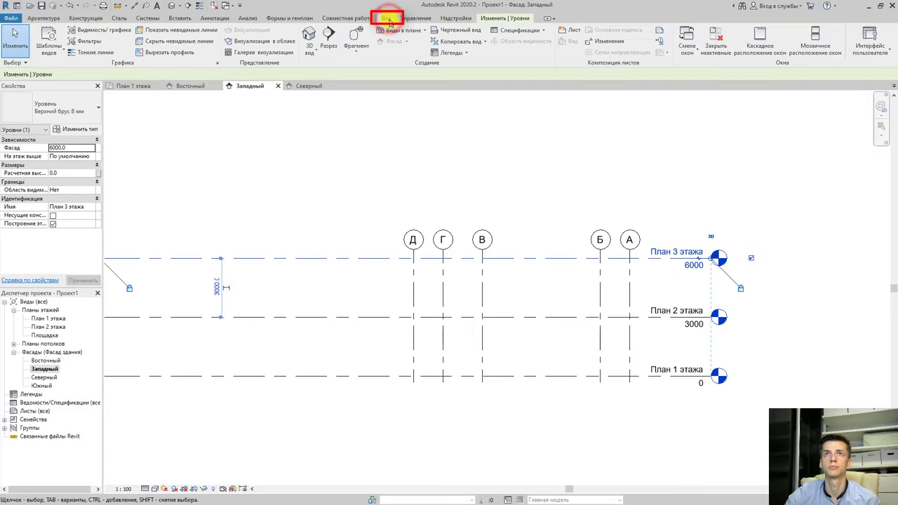
pyautogui.click(422, 32)
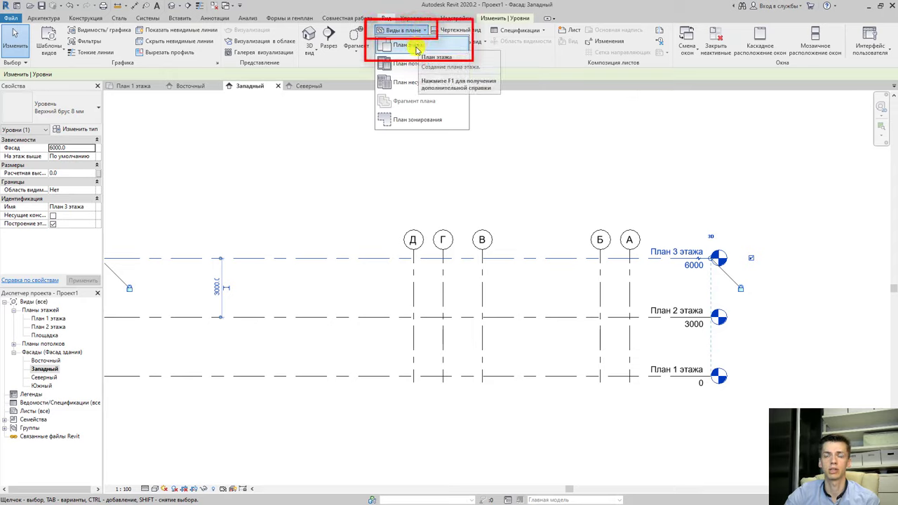
pyautogui.click(416, 46)
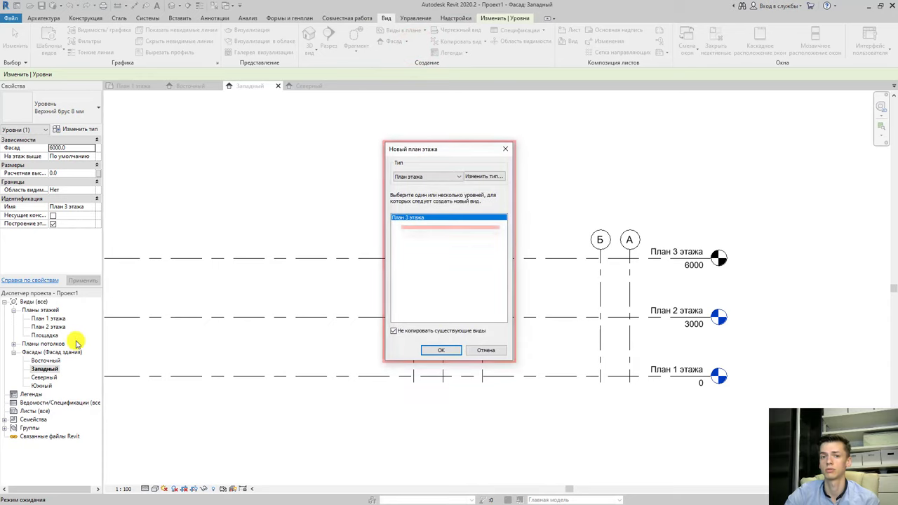
pyautogui.click(441, 351)
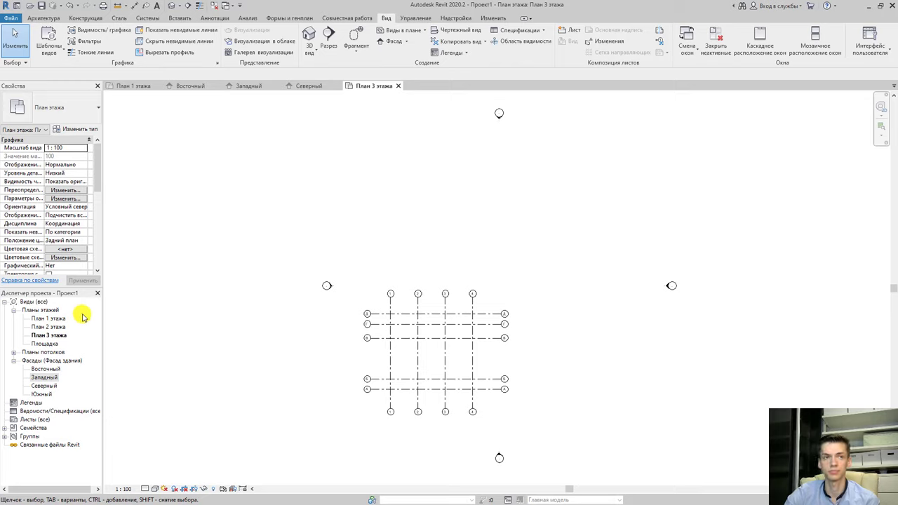
pyautogui.doubleClick(49, 318)
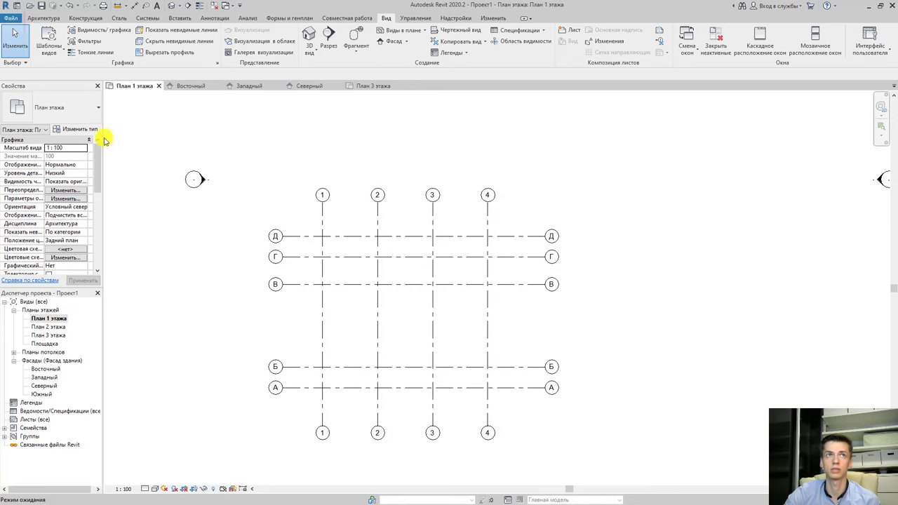
pyautogui.click(44, 18)
# Start an architectural wall, browse wall types, and open Типовой - 200мм type properties.
pyautogui.click(55, 49)
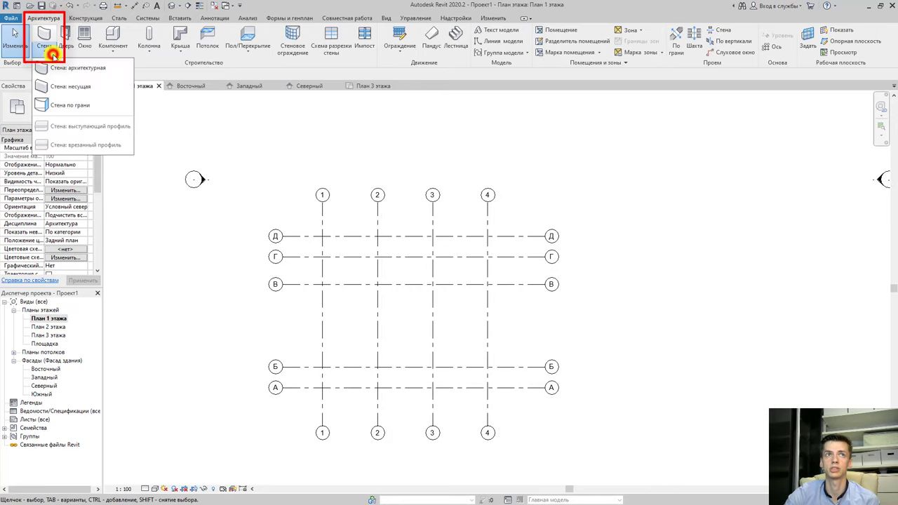
pyautogui.click(68, 69)
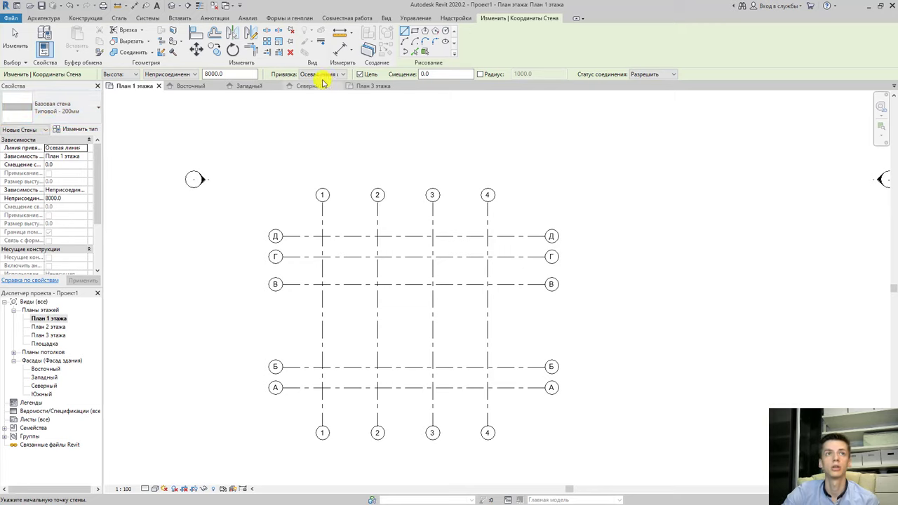
pyautogui.click(78, 133)
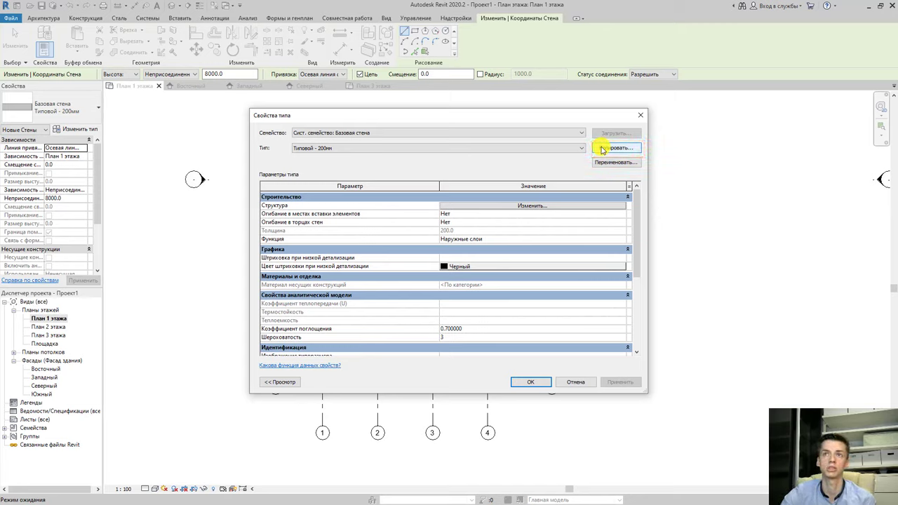
pyautogui.click(641, 115)
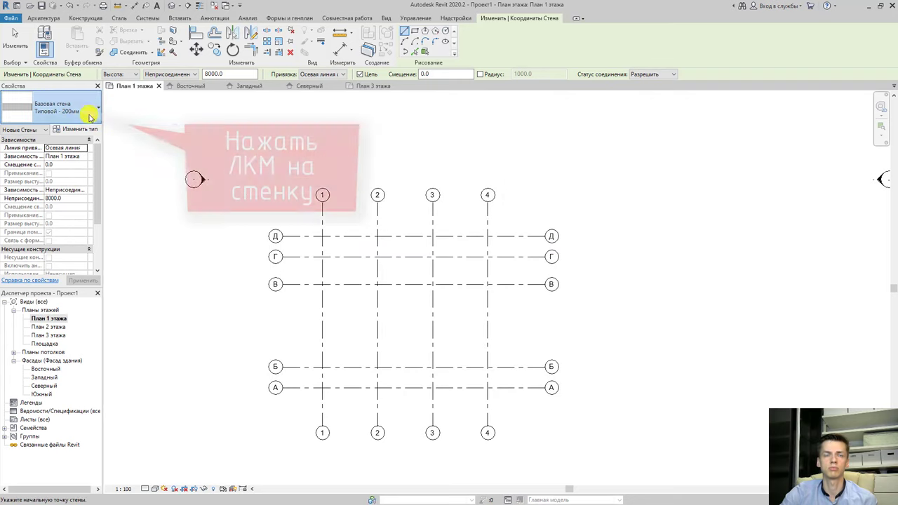
pyautogui.click(90, 112)
pyautogui.scroll(2, 120, 210)
pyautogui.scroll(10, 126, 212)
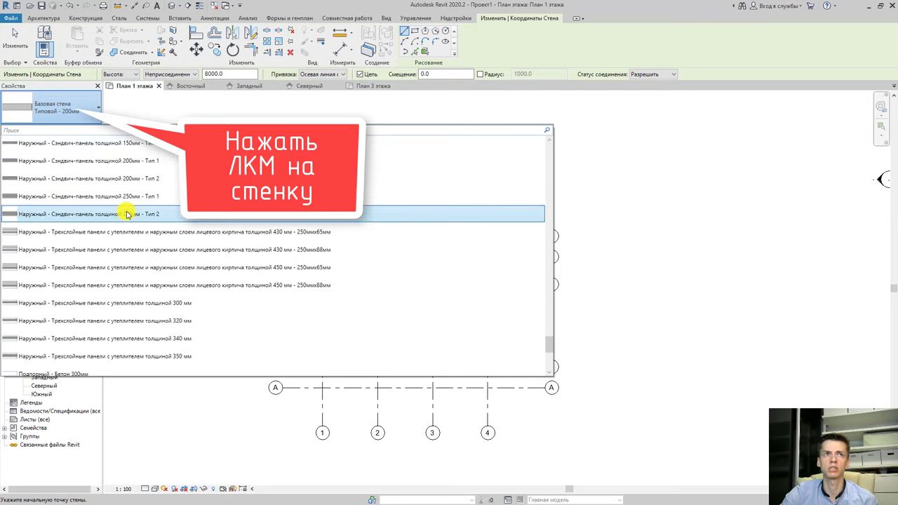
pyautogui.scroll(1, 123, 210)
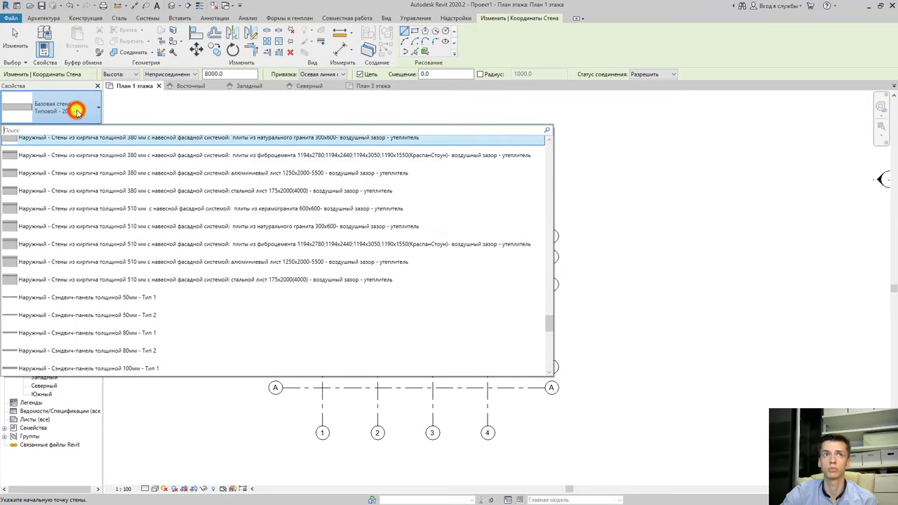
pyautogui.click(98, 109)
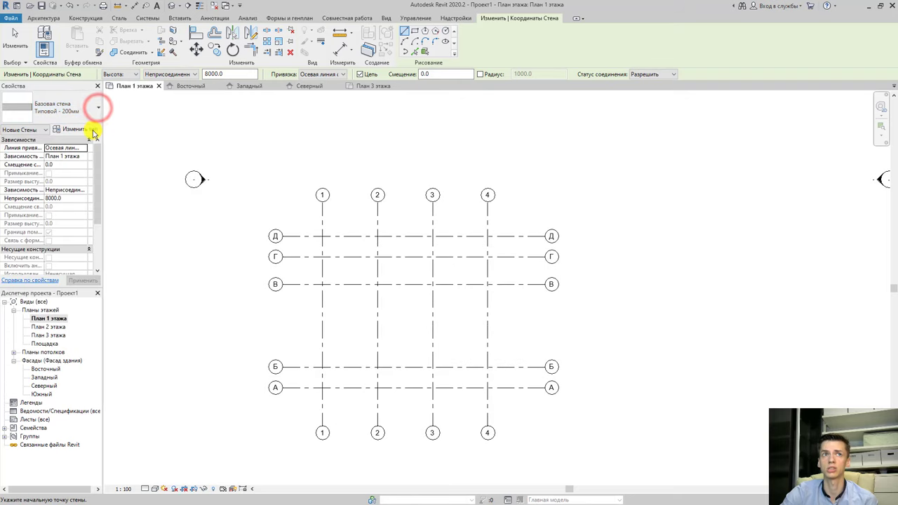
pyautogui.click(92, 129)
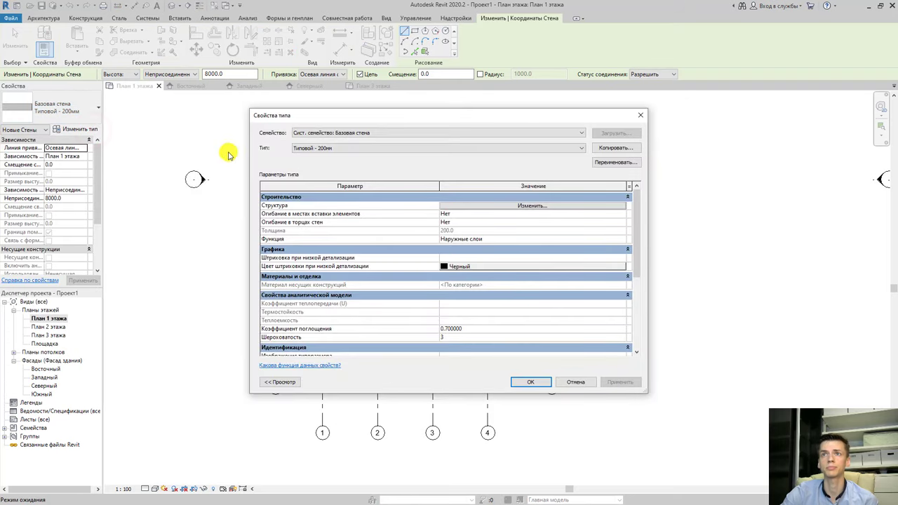
# Duplicate the wall type under the name 'Несущ.стена 400мм газ и 120 кирп'.
pyautogui.click(608, 149)
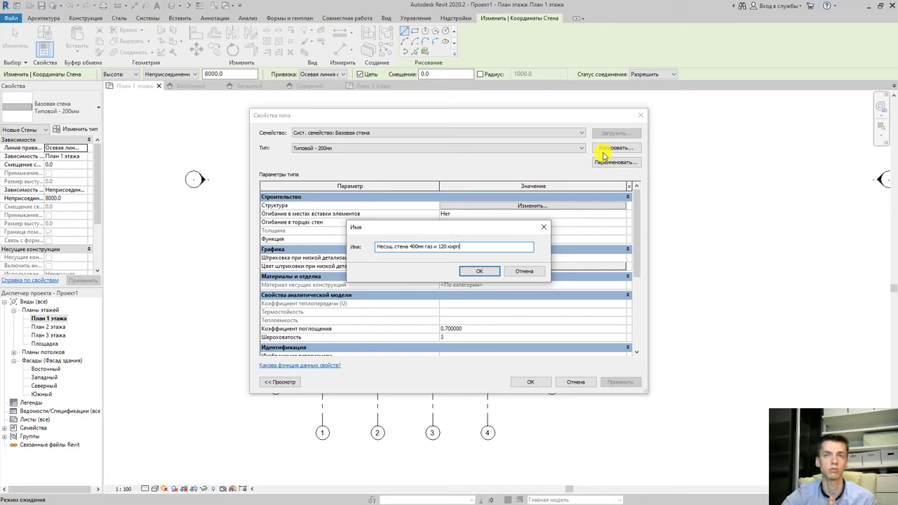
pyautogui.click(478, 271)
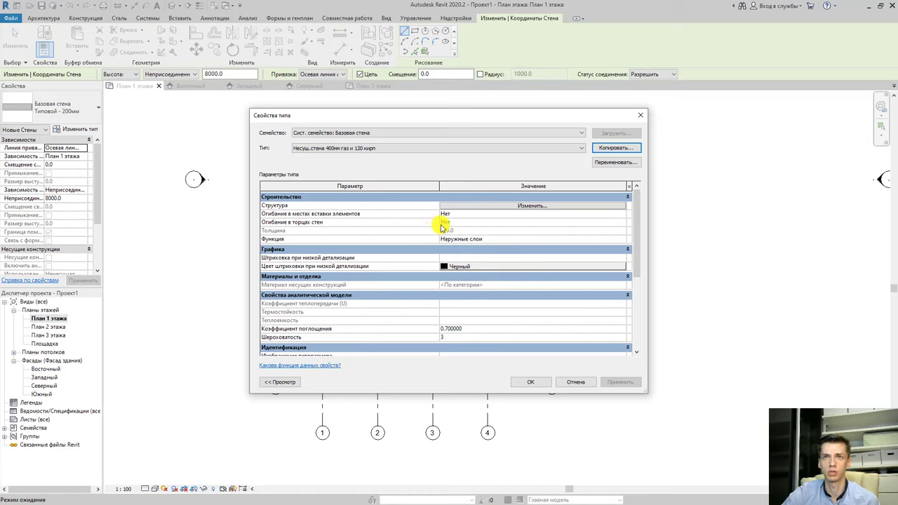
# Open the wall type's structure and insert a new 0 mm layer.
pyautogui.click(505, 207)
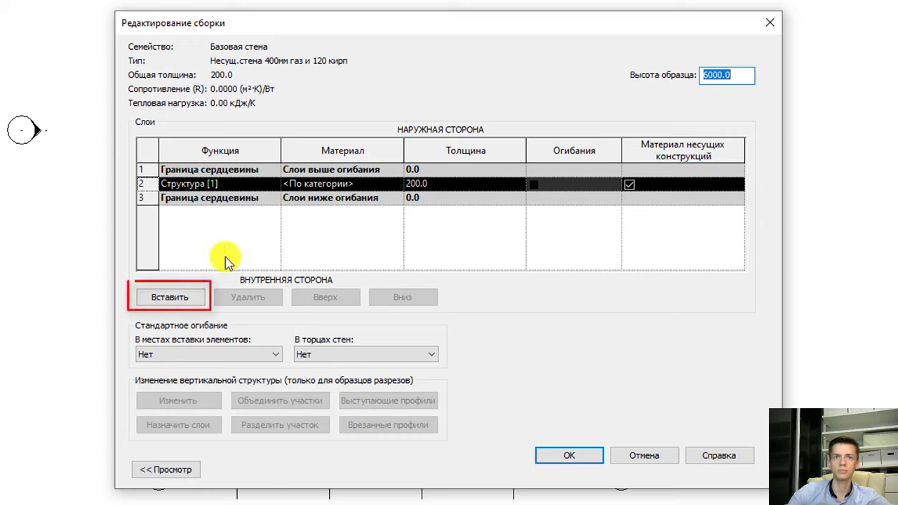
pyautogui.click(187, 301)
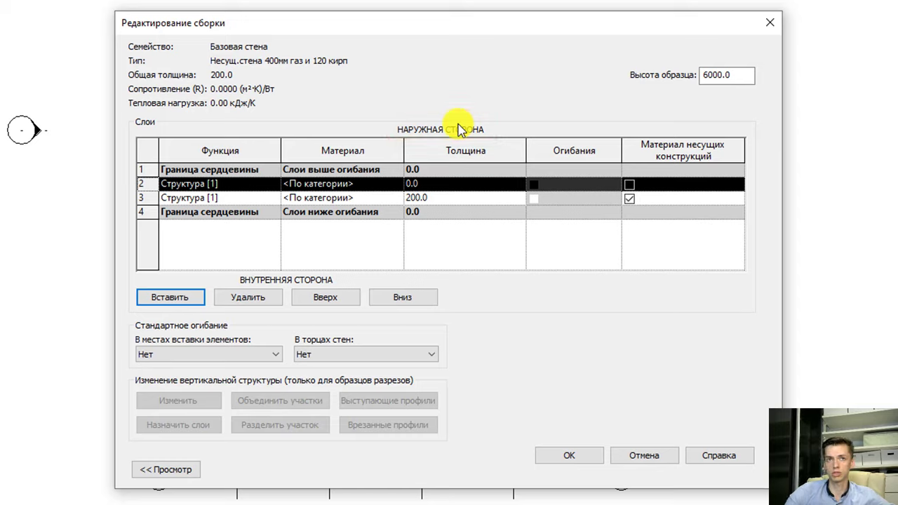
pyautogui.click(138, 198)
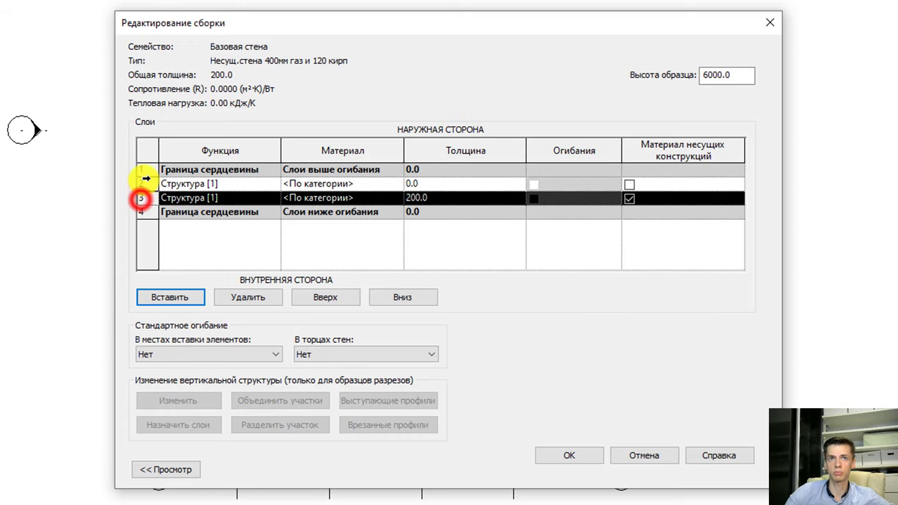
pyautogui.click(140, 170)
pyautogui.click(140, 184)
pyautogui.click(141, 199)
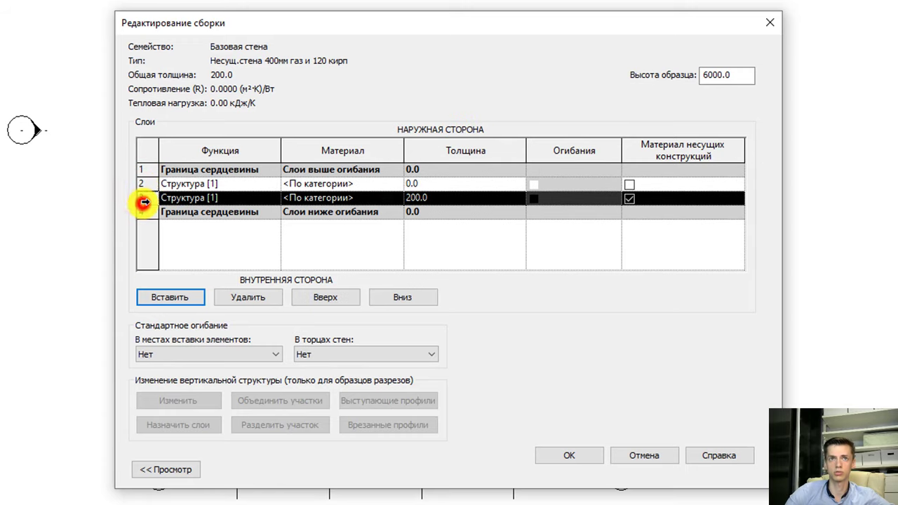
pyautogui.click(140, 182)
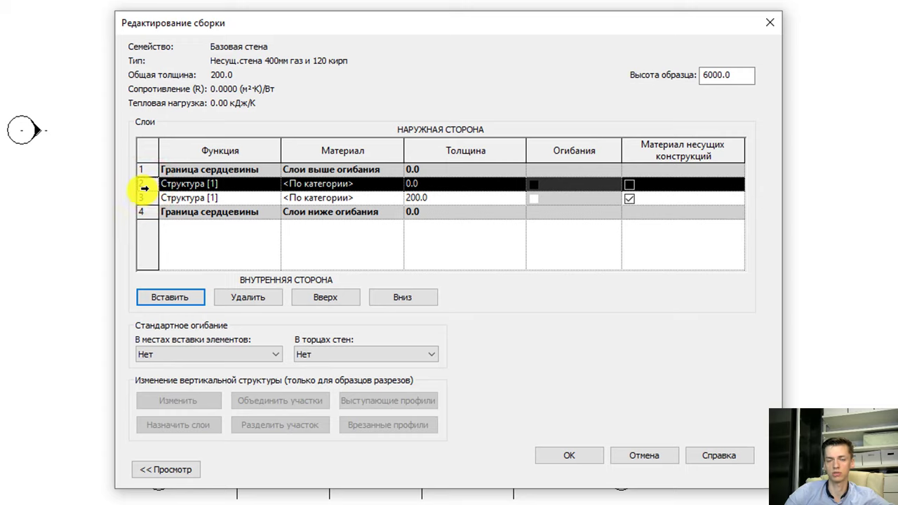
# Move the new layer above the upper core boundary to the exterior side.
pyautogui.click(339, 299)
pyautogui.click(389, 305)
pyautogui.click(379, 298)
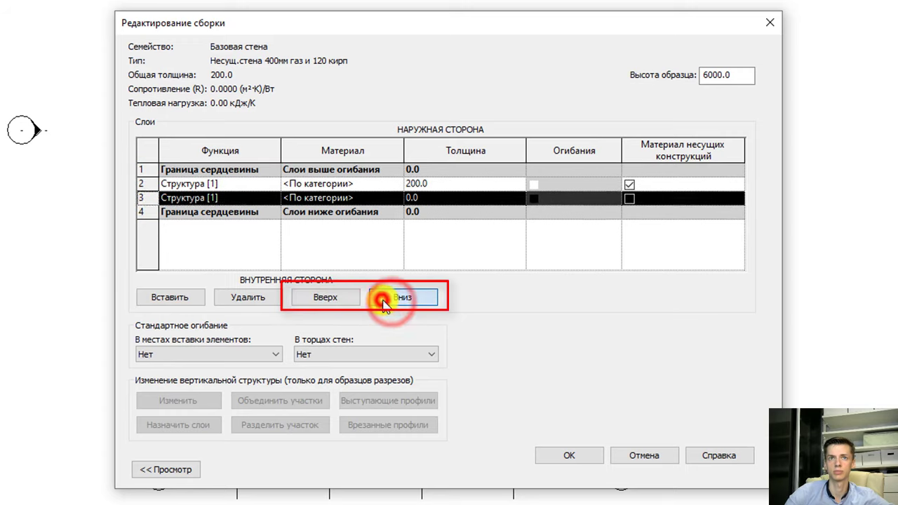
pyautogui.click(383, 298)
pyautogui.click(347, 297)
pyautogui.click(372, 297)
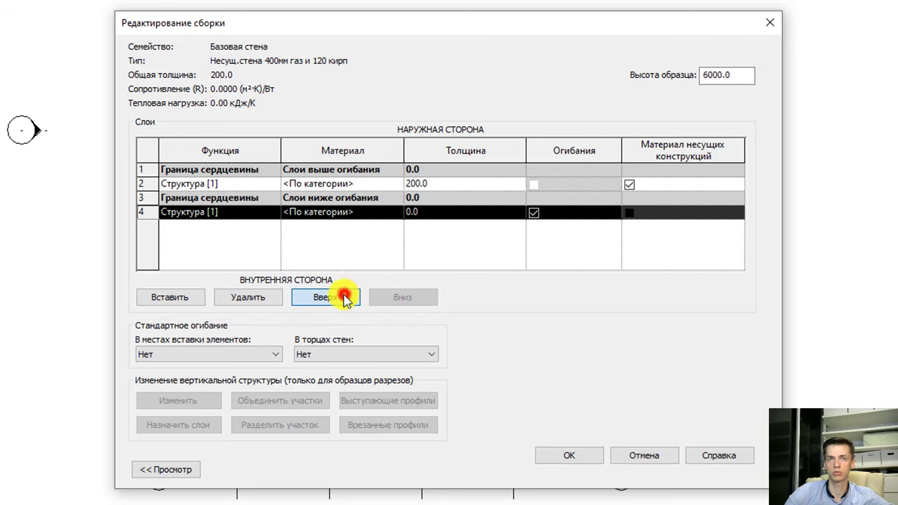
pyautogui.click(348, 298)
pyautogui.click(347, 298)
pyautogui.click(347, 299)
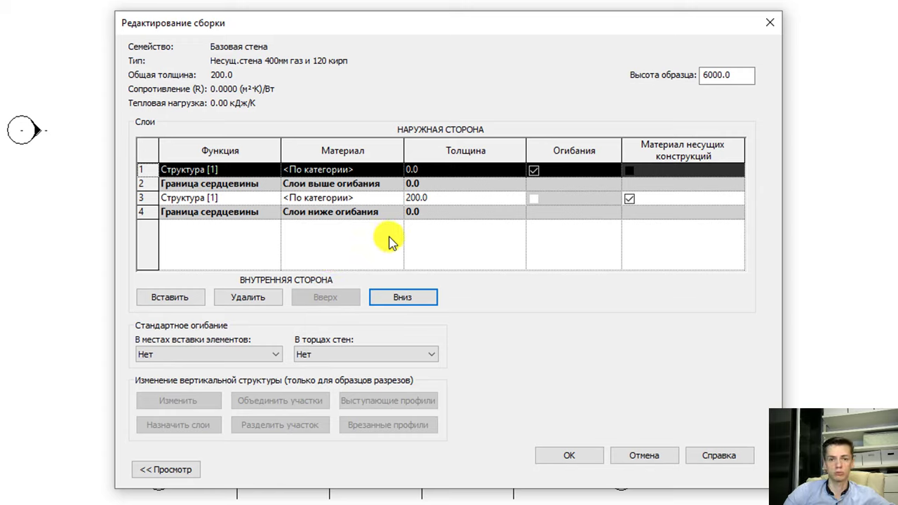
# Make the outer layer 120 thick and the core layer 400, totalling 520 mm.
pyautogui.click(437, 170)
pyautogui.write('1')
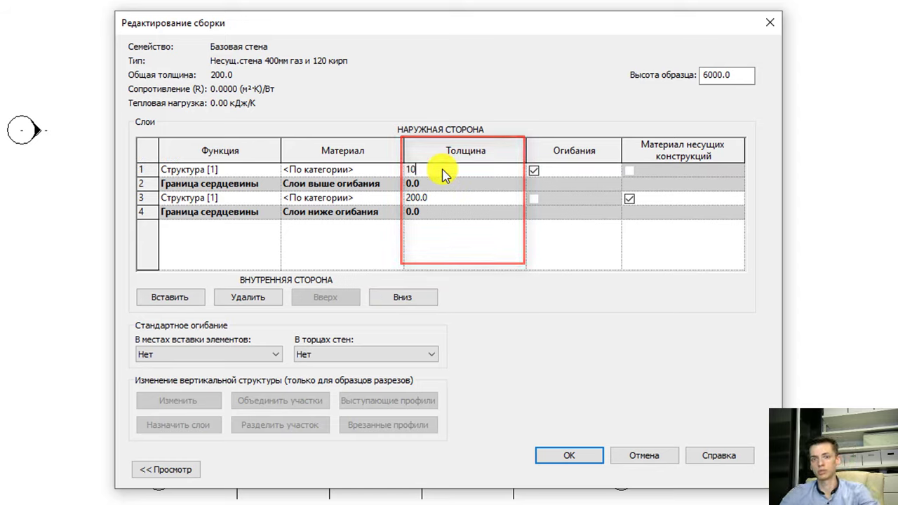
pyautogui.write('20')
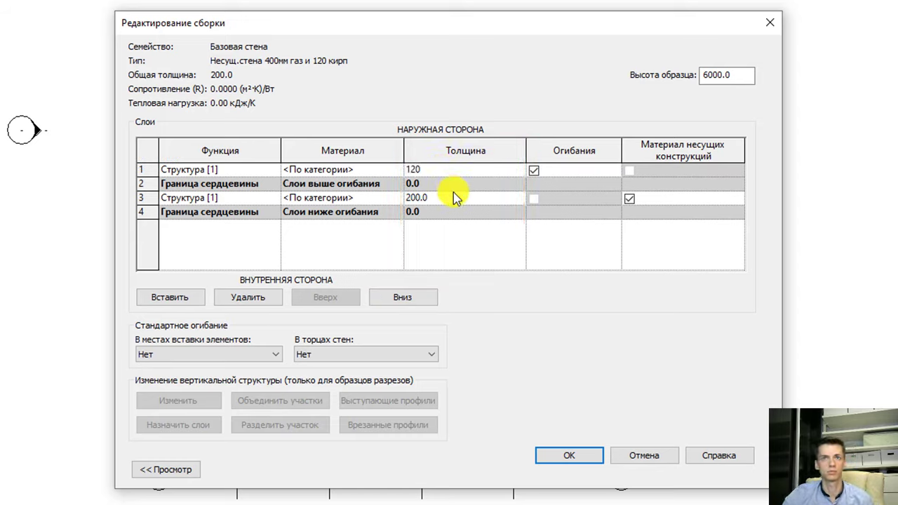
pyautogui.click(455, 199)
pyautogui.write('400')
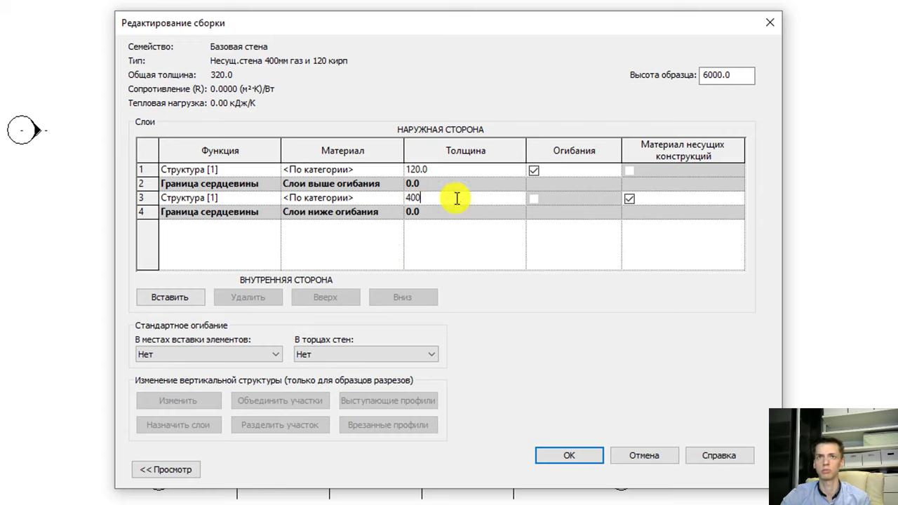
pyautogui.click(470, 261)
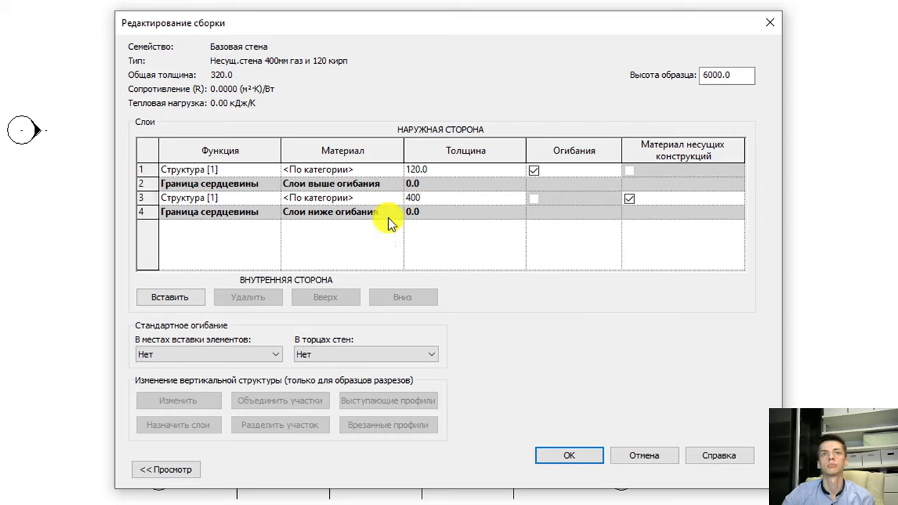
pyautogui.click(271, 202)
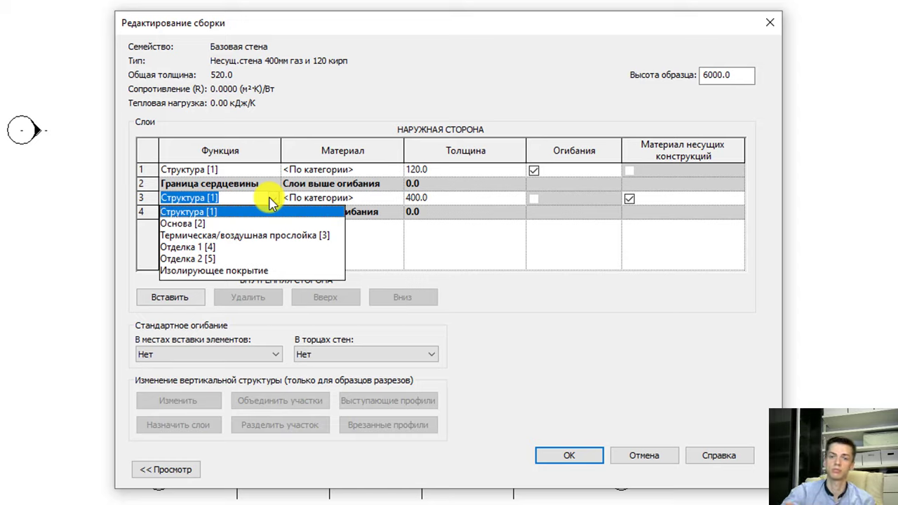
# Set the outer 120 mm layer's function to Отделка 1 [4], keeping the core as Структура [1].
pyautogui.click(191, 247)
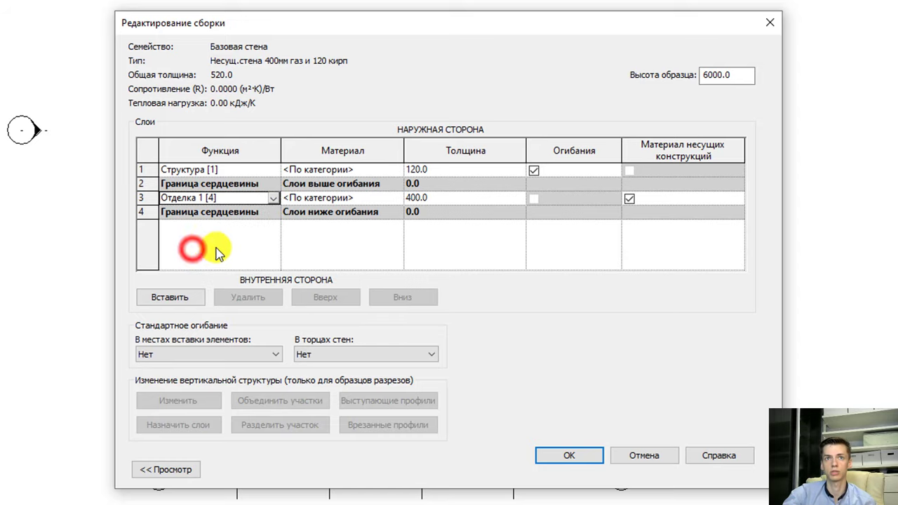
pyautogui.click(251, 200)
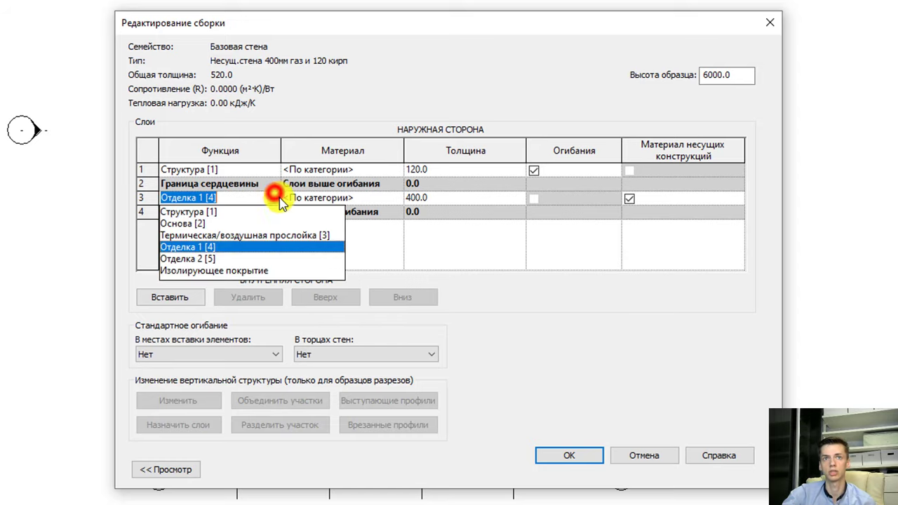
pyautogui.click(200, 218)
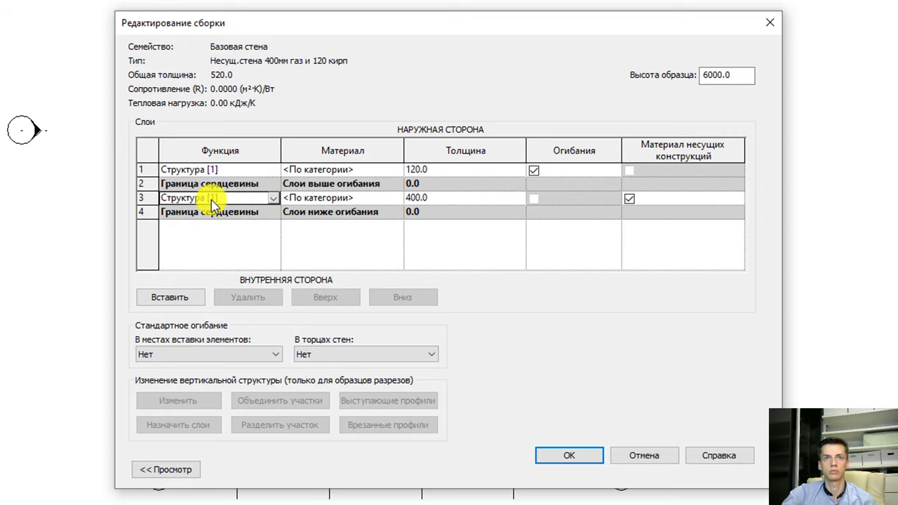
pyautogui.click(273, 170)
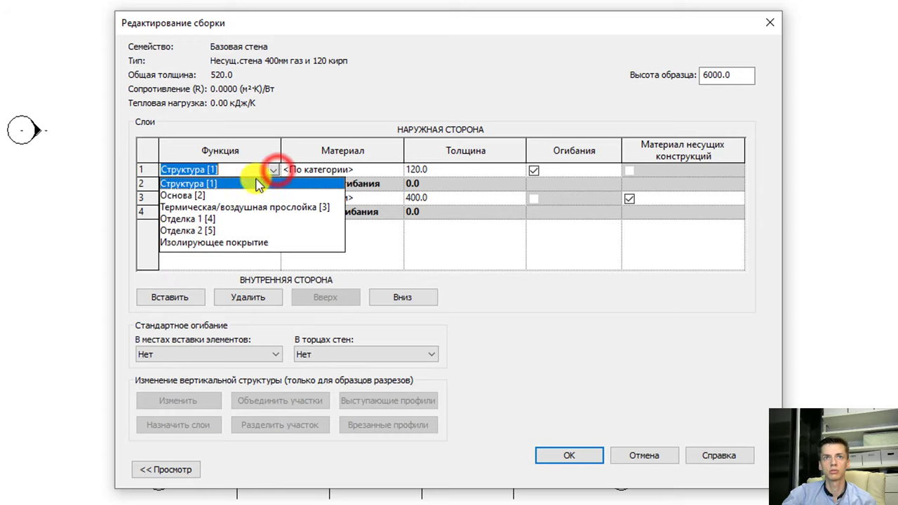
pyautogui.click(190, 218)
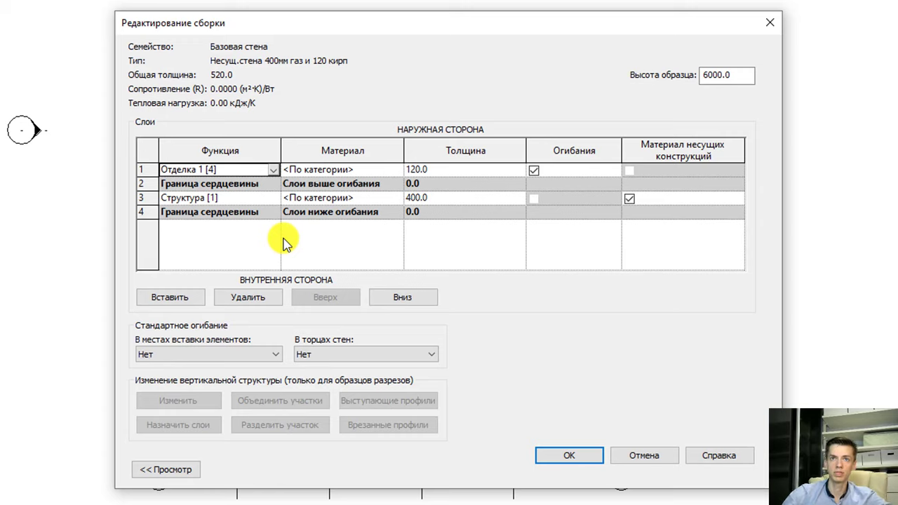
# Select the outer layer's Material cell for editing.
pyautogui.click(344, 170)
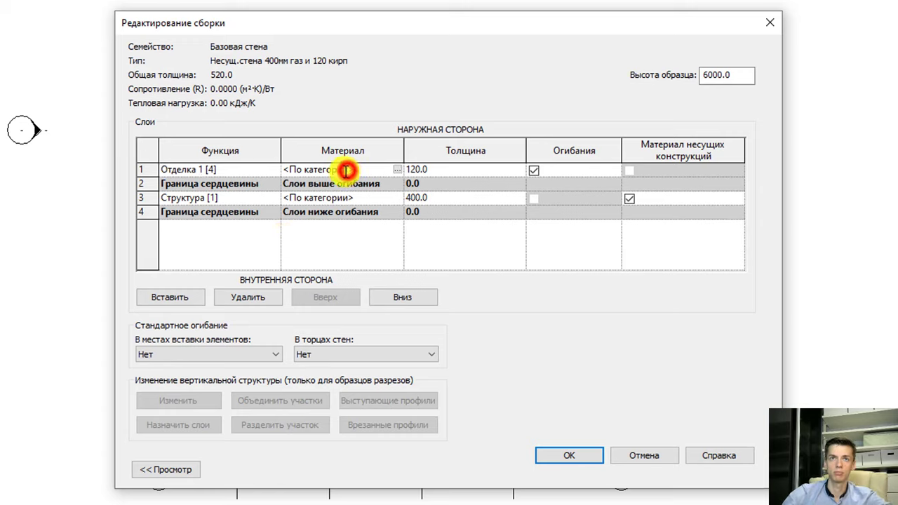
pyautogui.click(312, 185)
pyautogui.click(339, 167)
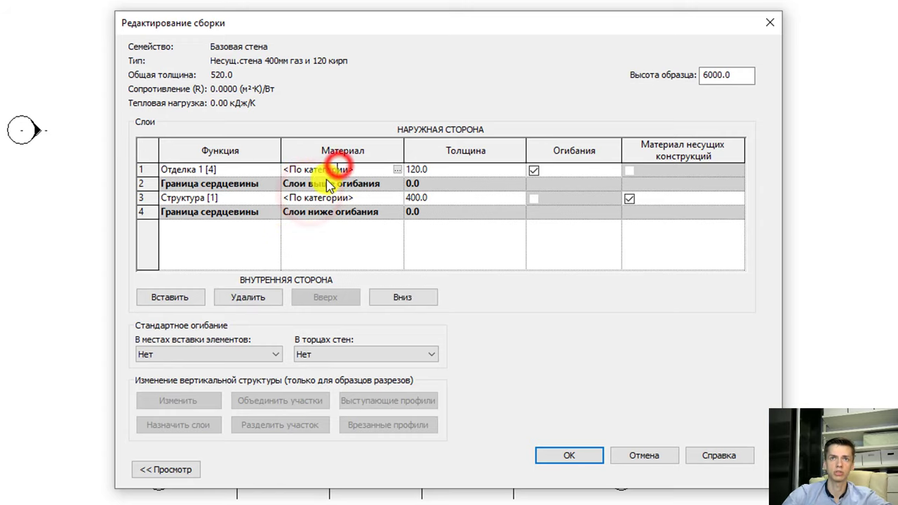
pyautogui.click(330, 187)
pyautogui.click(340, 169)
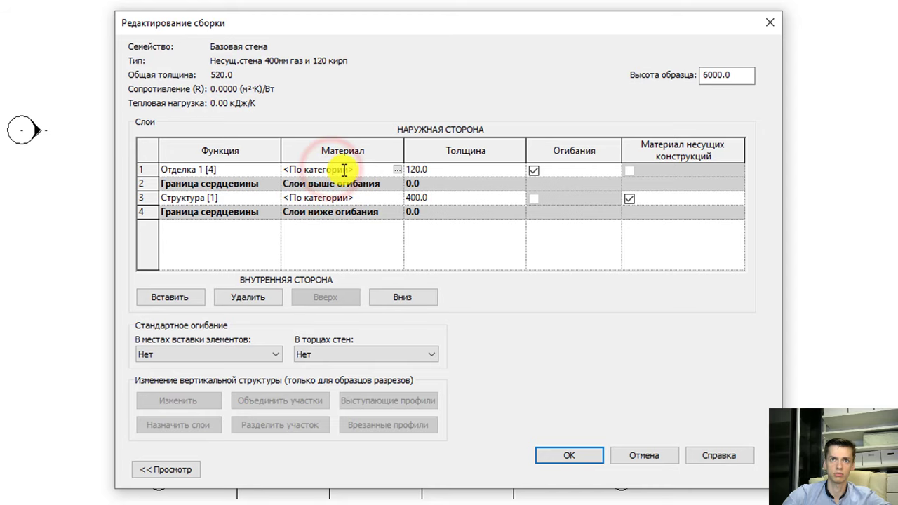
# Search 'кир' in the Material Browser and assign Кирпич, обычный to the outer layer.
pyautogui.click(401, 174)
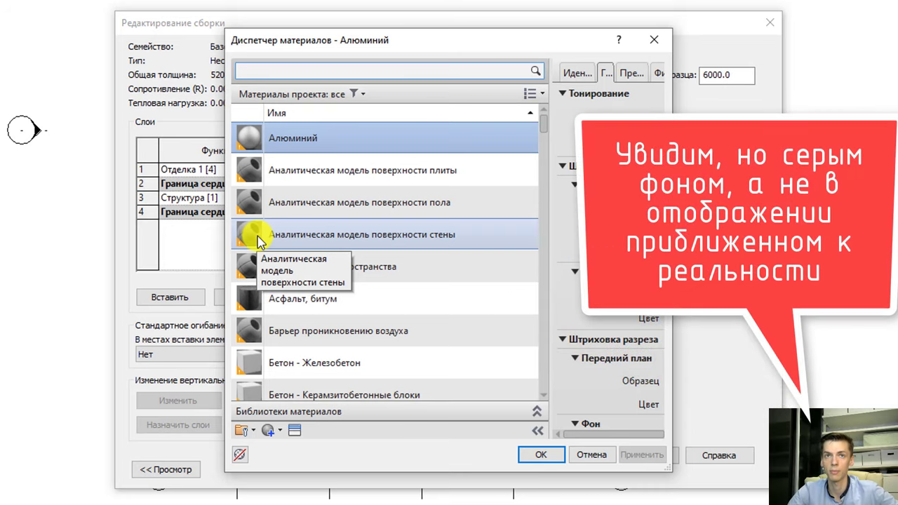
pyautogui.click(308, 73)
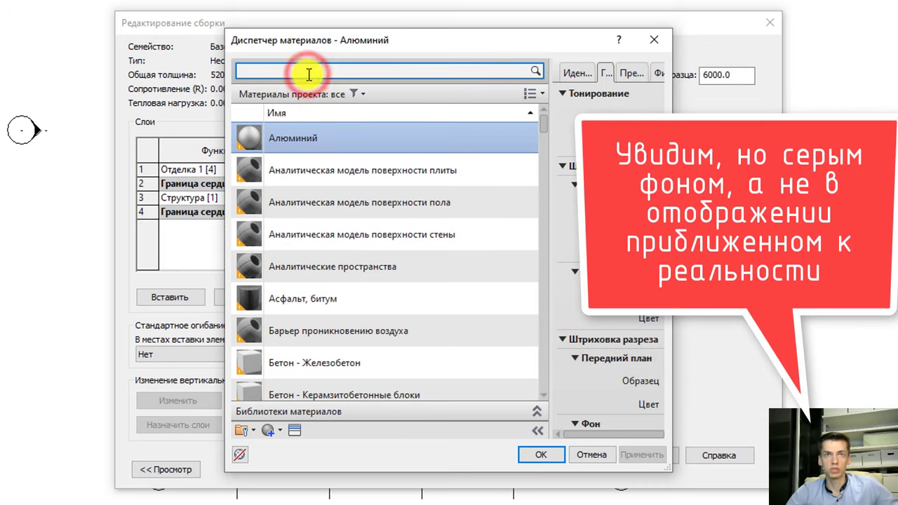
pyautogui.write('кир')
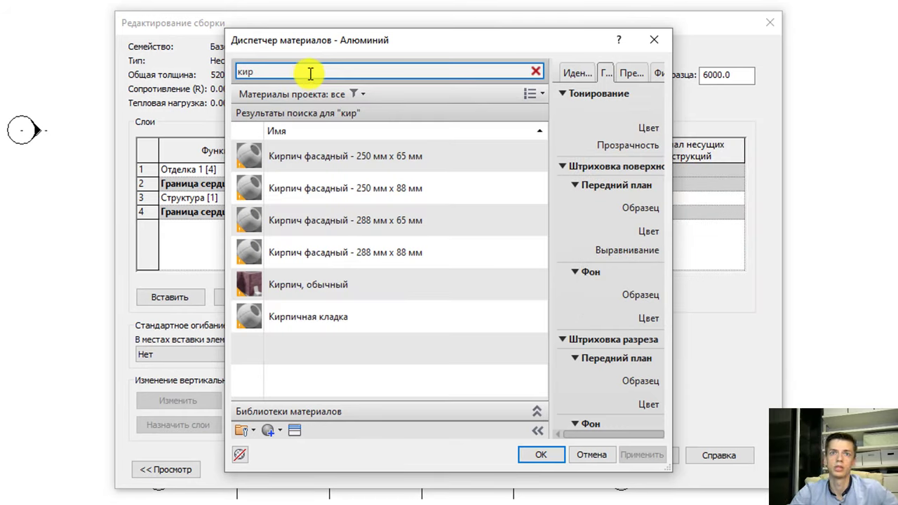
pyautogui.click(319, 292)
pyautogui.moveTo(239, 296)
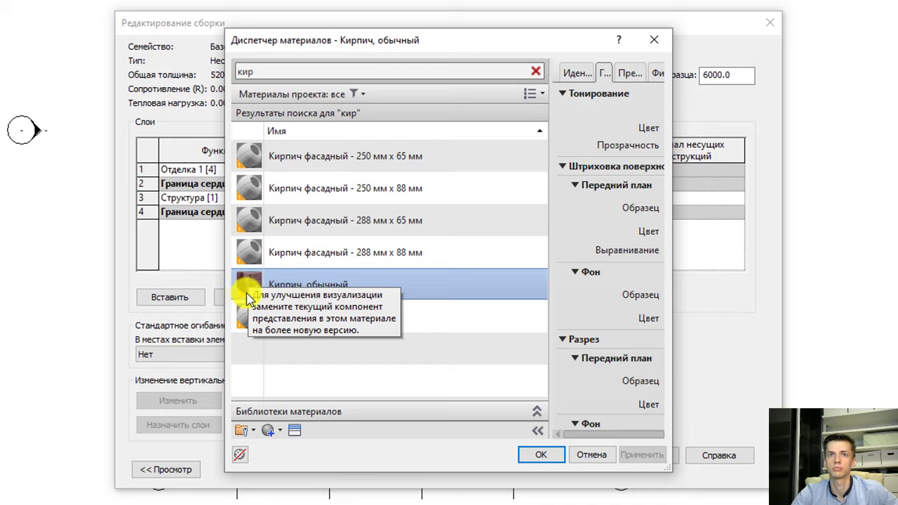
pyautogui.click(539, 455)
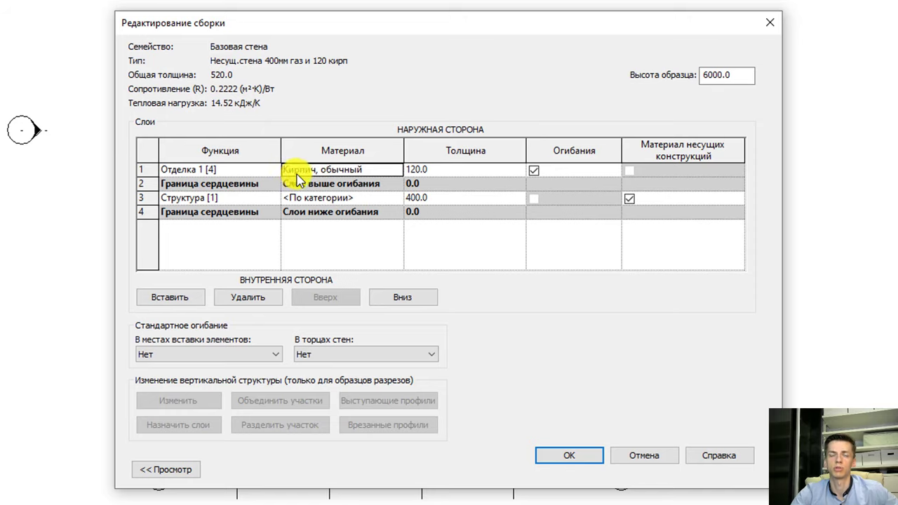
# Search the material library for 'газ', then 'бет', and pick Бетонные модули для кладки for the structural layer.
pyautogui.click(399, 200)
pyautogui.click(397, 199)
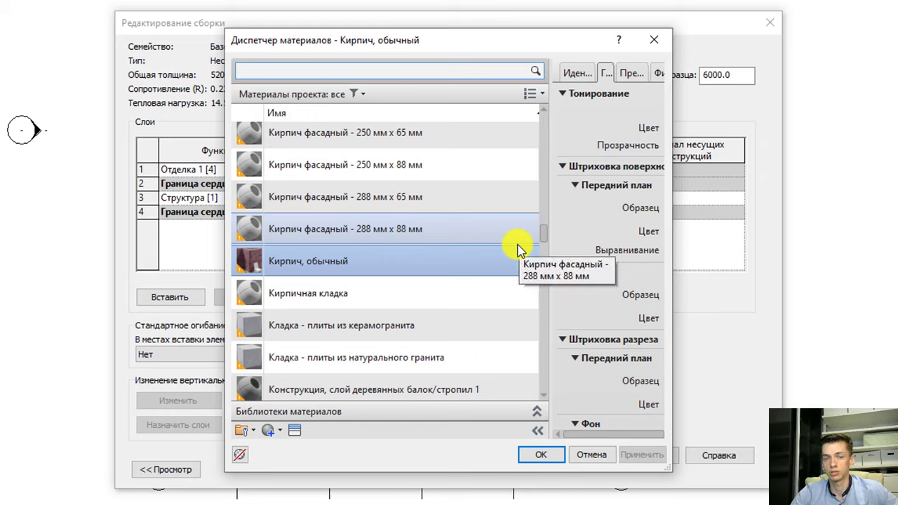
pyautogui.click(302, 66)
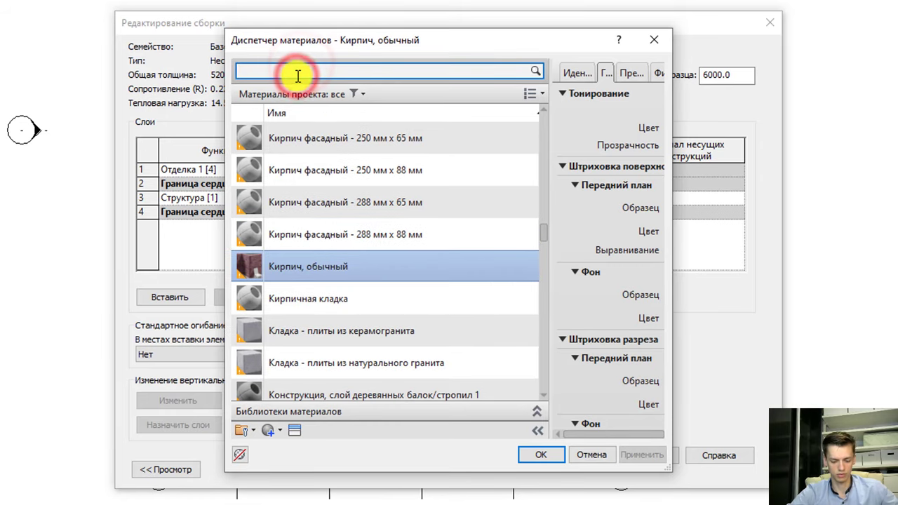
pyautogui.write('газ')
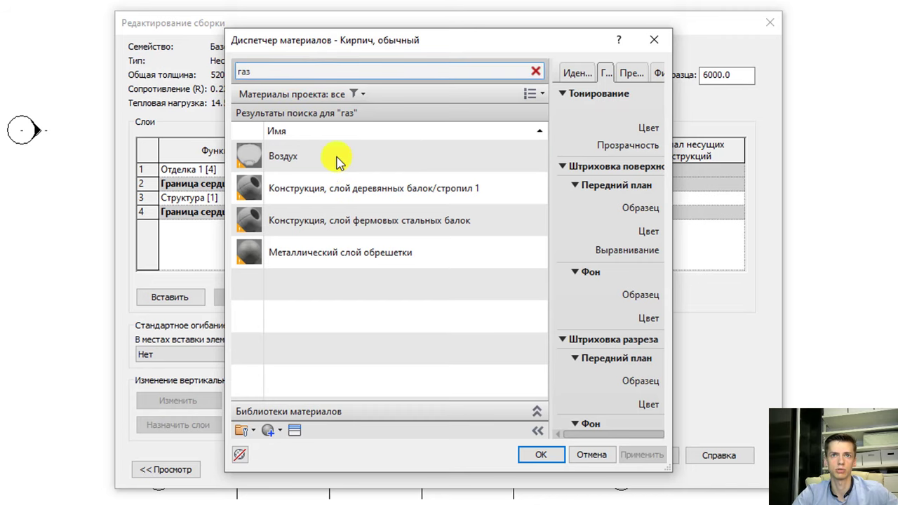
pyautogui.click(302, 71)
pyautogui.doubleClick(260, 70)
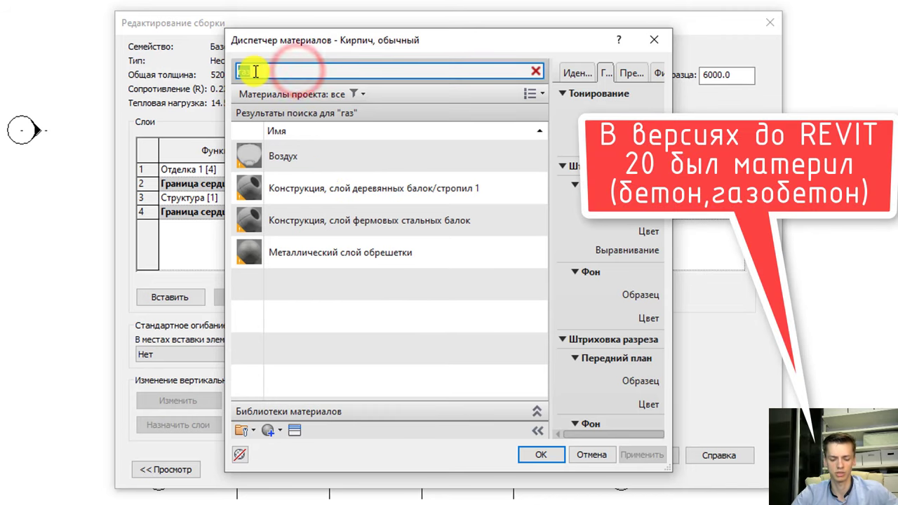
pyautogui.write('бе')
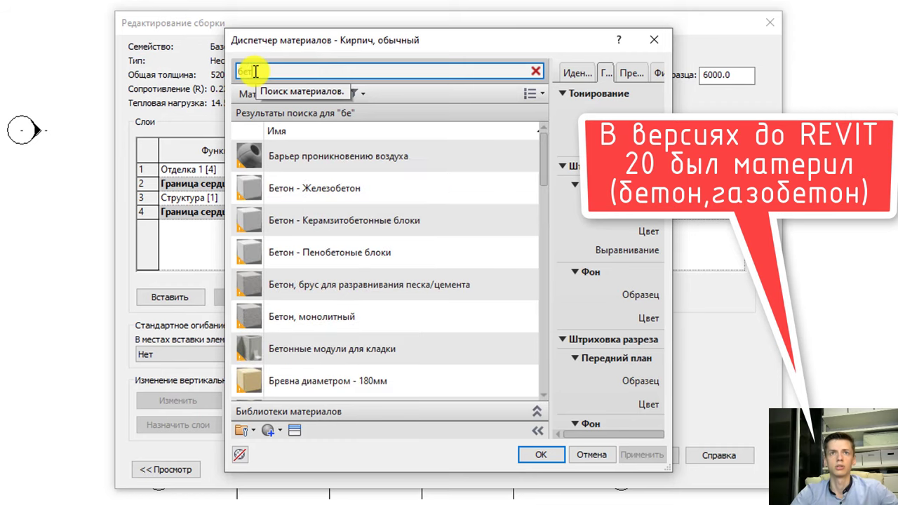
pyautogui.write('т')
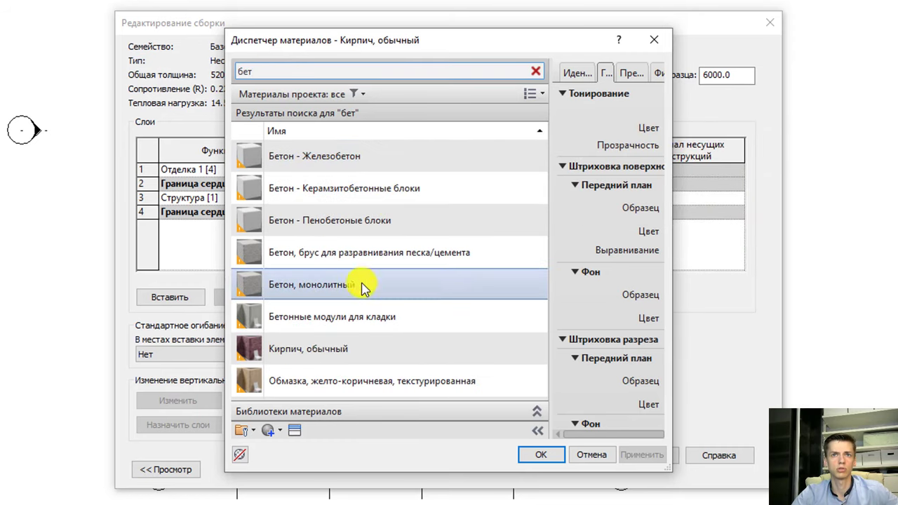
pyautogui.click(381, 326)
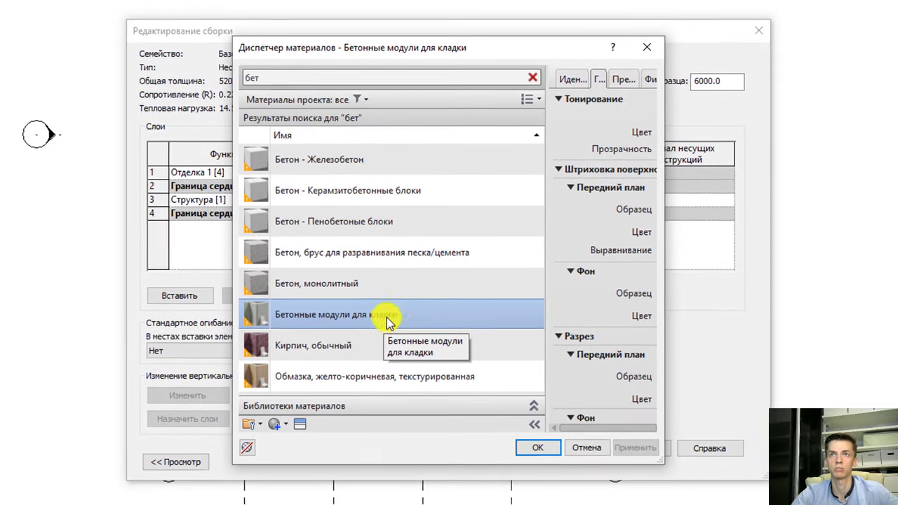
pyautogui.moveTo(660, 233); pyautogui.dragTo(895, 235)
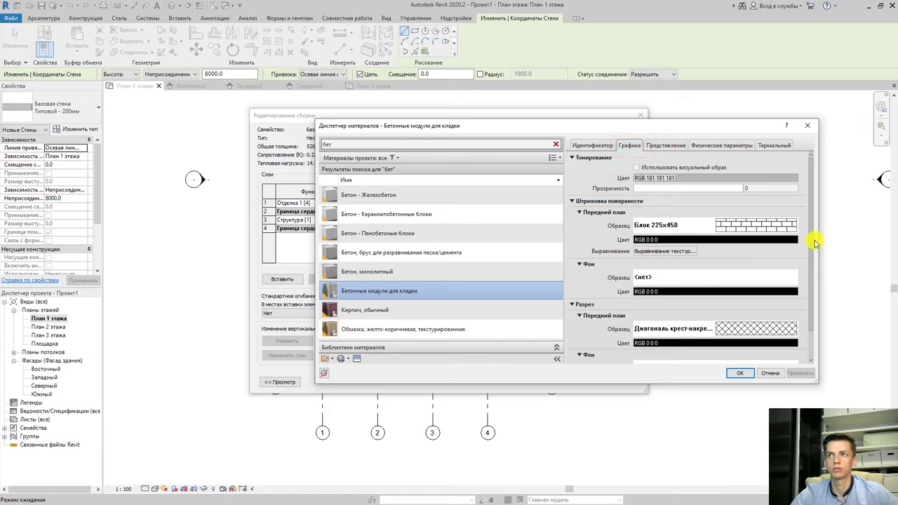
# Review the material's Appearance settings and its masonry image file, leaving them unchanged.
pyautogui.moveTo(812, 243); pyautogui.dragTo(811, 277)
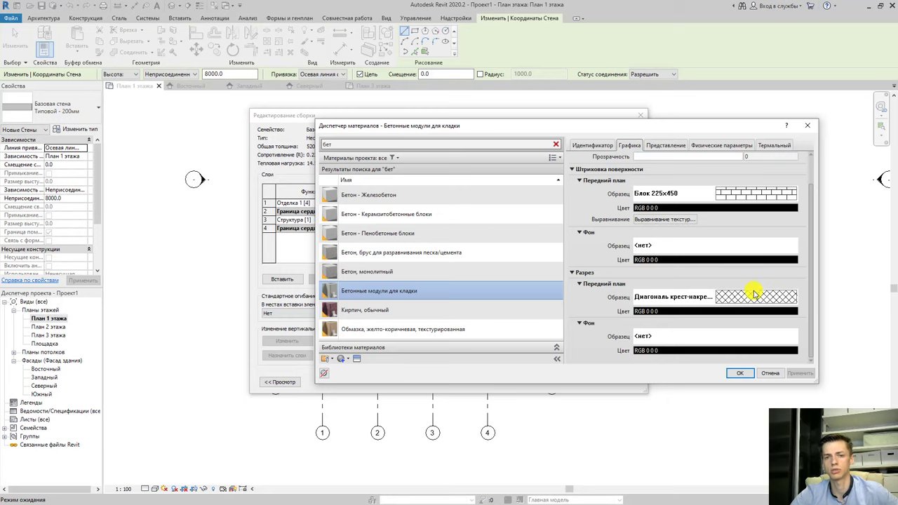
pyautogui.click(667, 146)
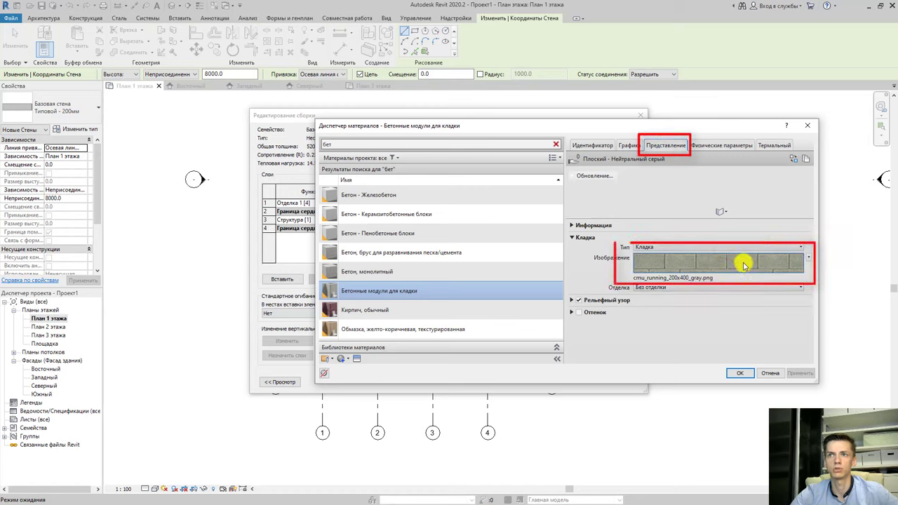
pyautogui.click(703, 276)
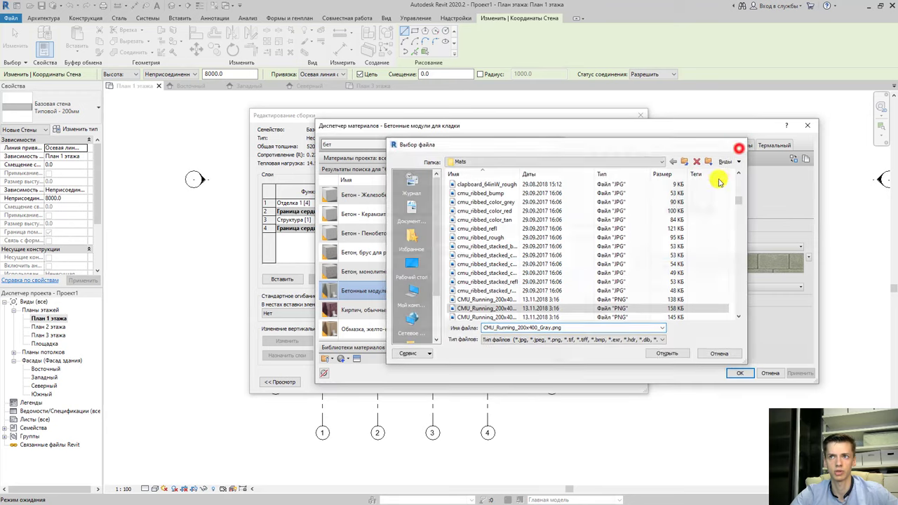
pyautogui.click(738, 145)
pyautogui.click(679, 277)
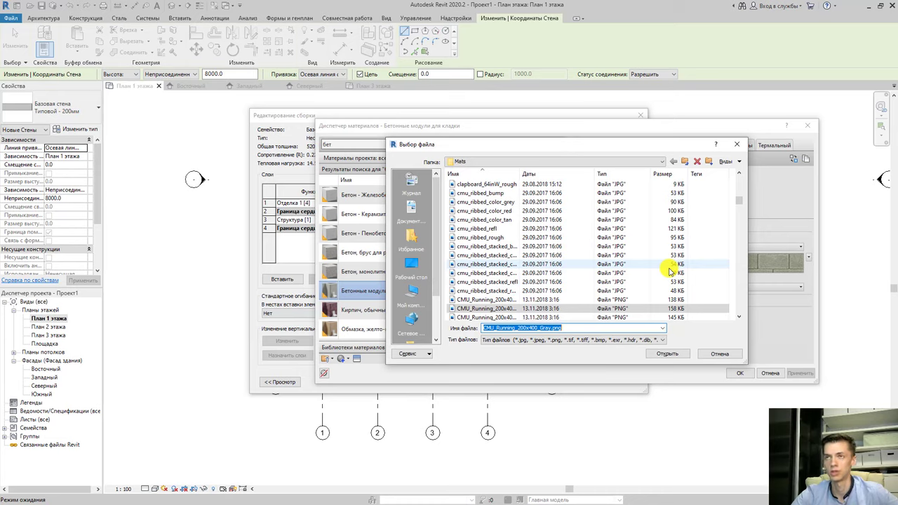
pyautogui.click(737, 144)
# Inspect the masonry texture in the Texture Editor, then assign the material and confirm the wall assembly.
pyautogui.click(739, 270)
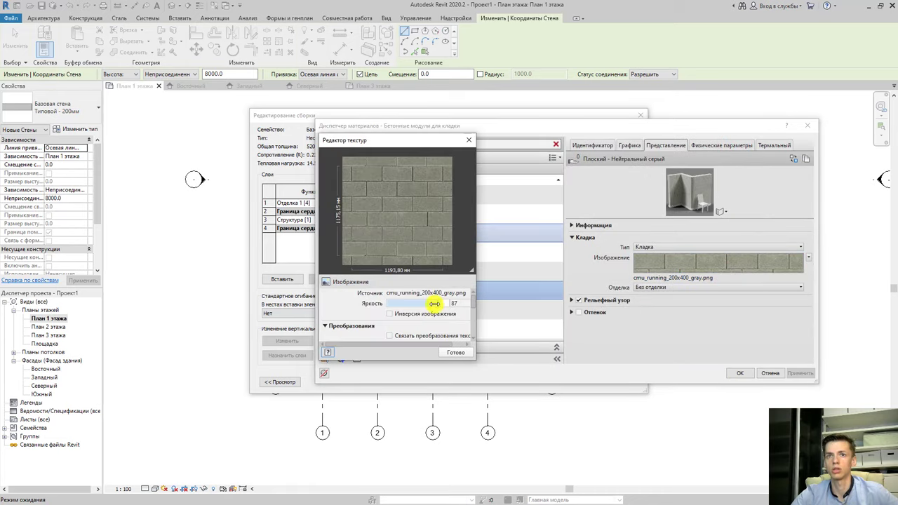
pyautogui.moveTo(475, 361); pyautogui.dragTo(582, 438)
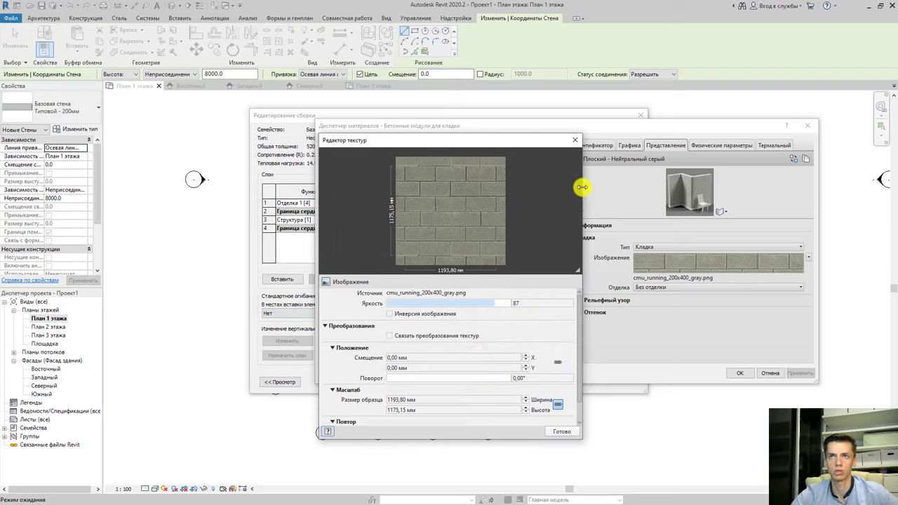
pyautogui.click(575, 141)
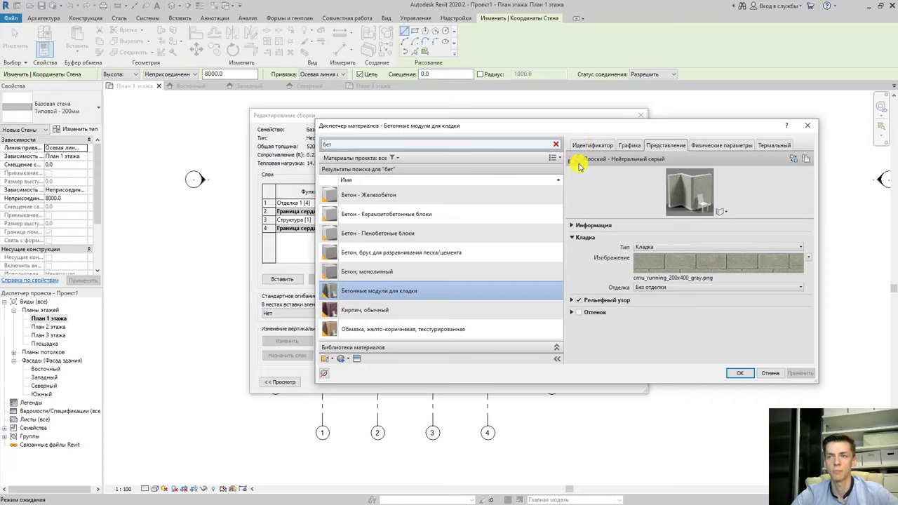
pyautogui.click(737, 372)
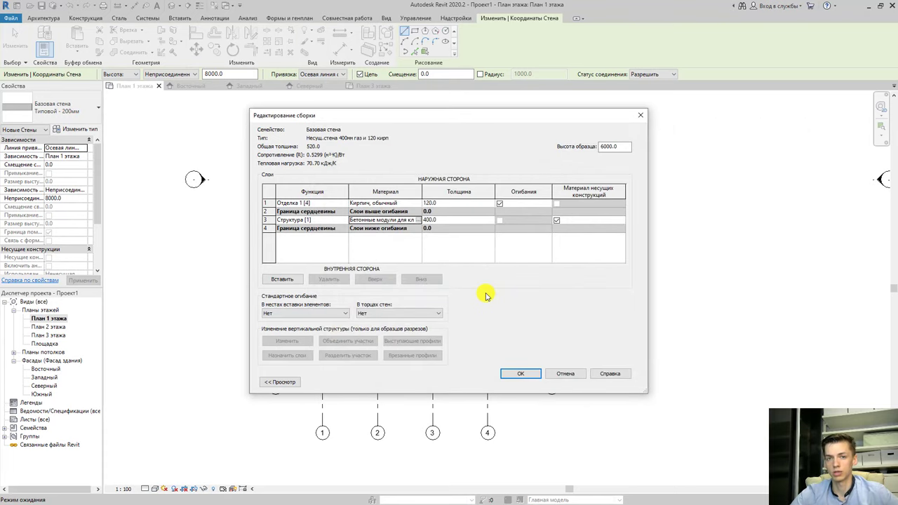
pyautogui.click(519, 374)
# Make new walls extend upward to the План 2 этажа level instead of an unconnected height.
pyautogui.click(520, 378)
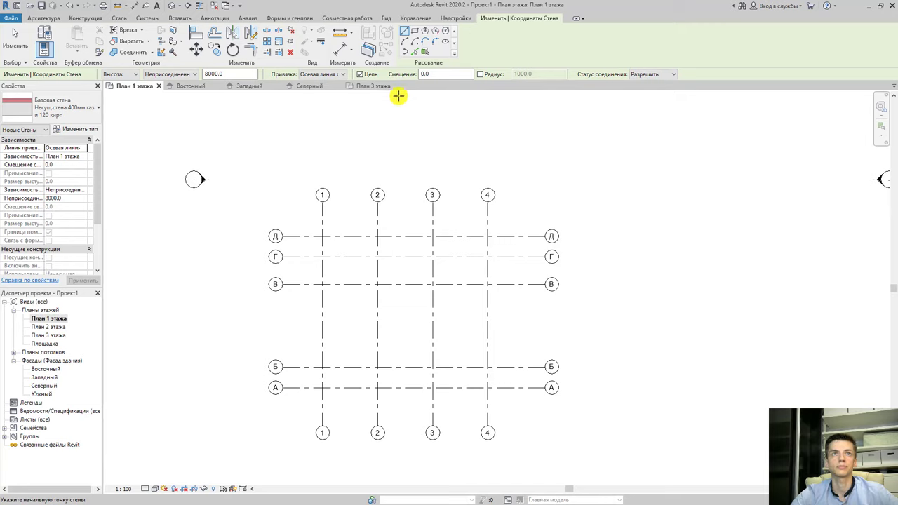
pyautogui.click(116, 74)
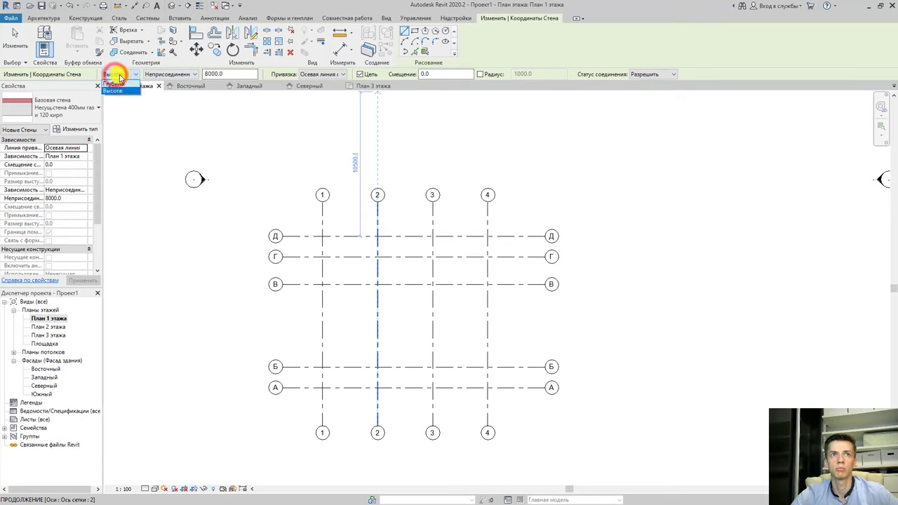
pyautogui.click(121, 76)
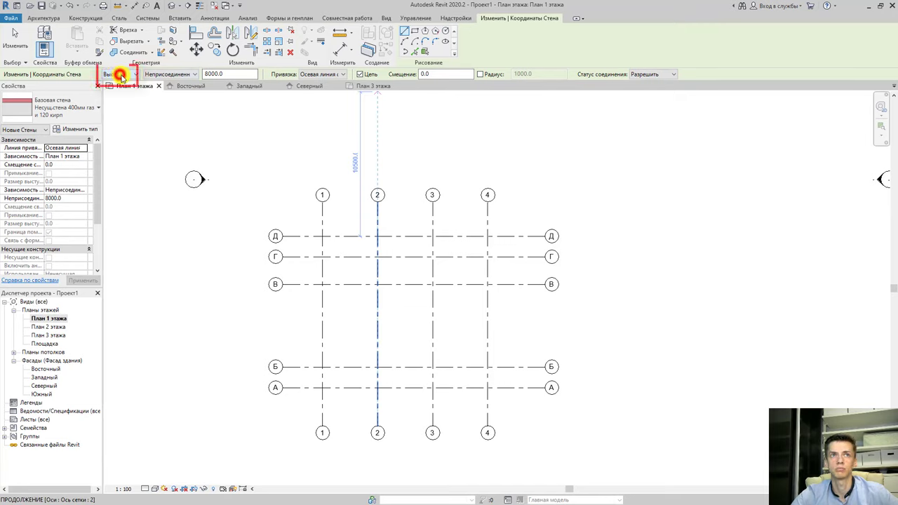
pyautogui.click(165, 74)
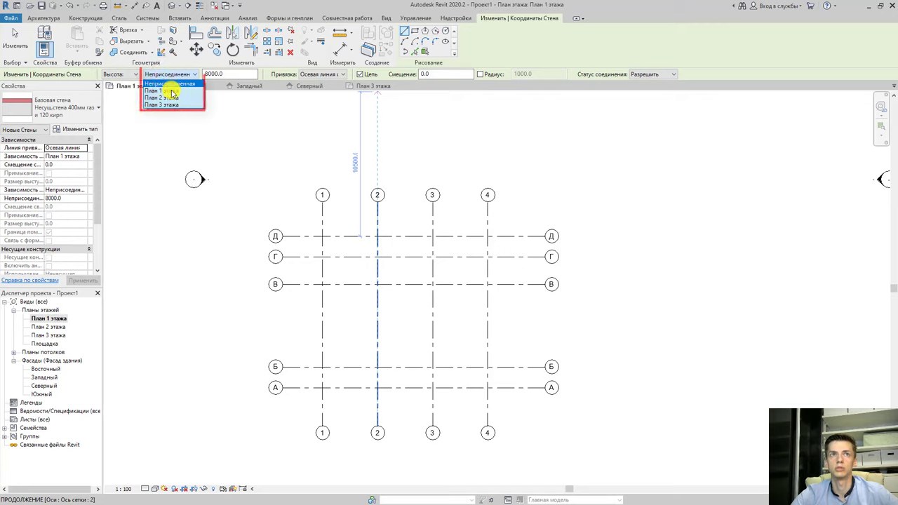
pyautogui.click(170, 97)
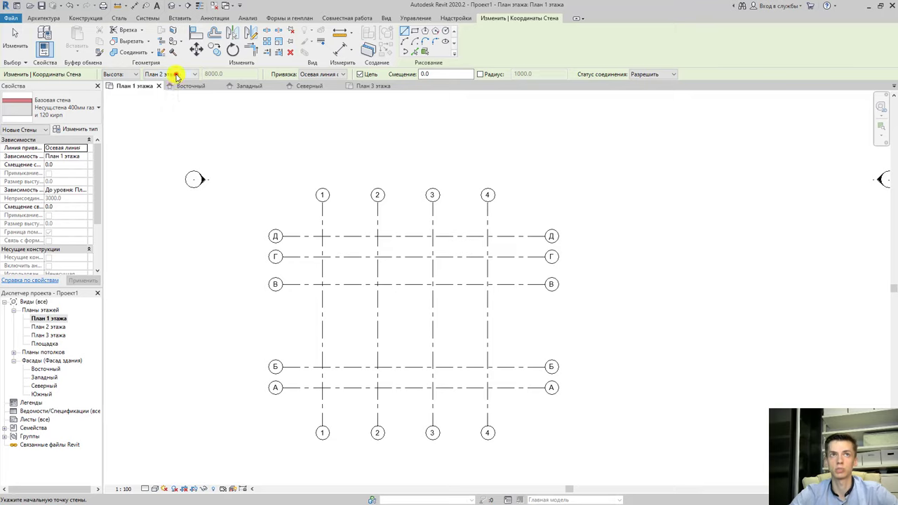
pyautogui.click(174, 75)
pyautogui.click(176, 76)
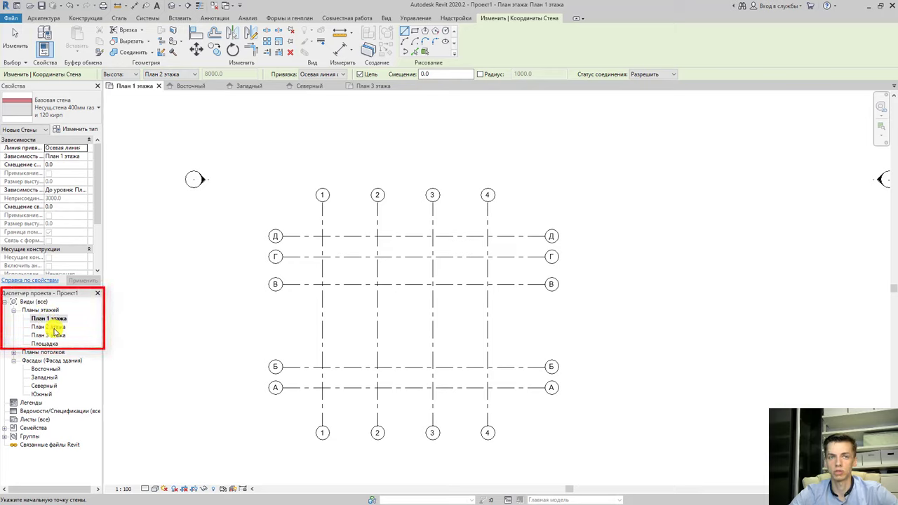
# Set the wall location line to Осевая линия сердцевины (Core Centerline).
pyautogui.click(334, 74)
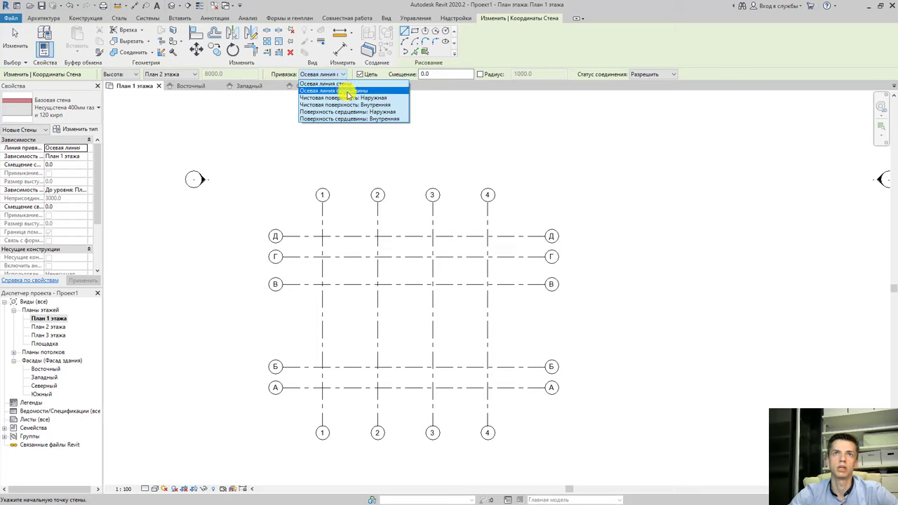
pyautogui.click(349, 95)
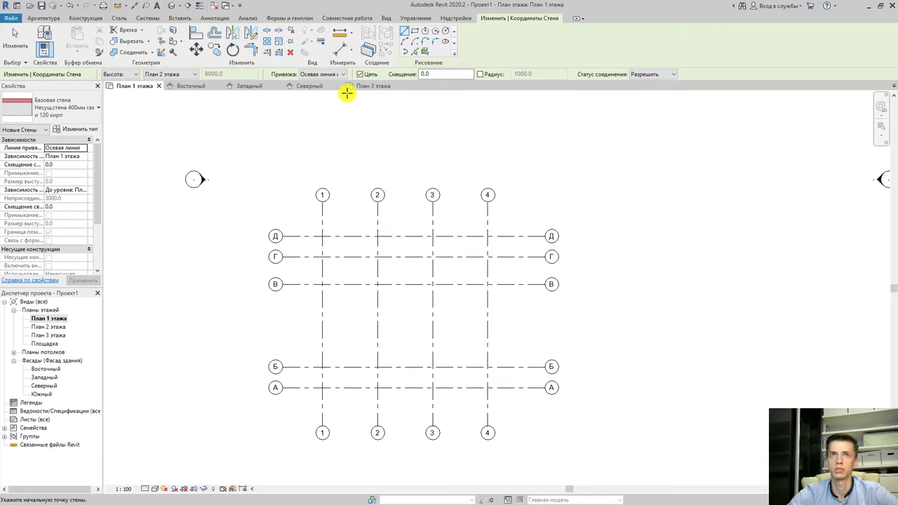
pyautogui.click(330, 77)
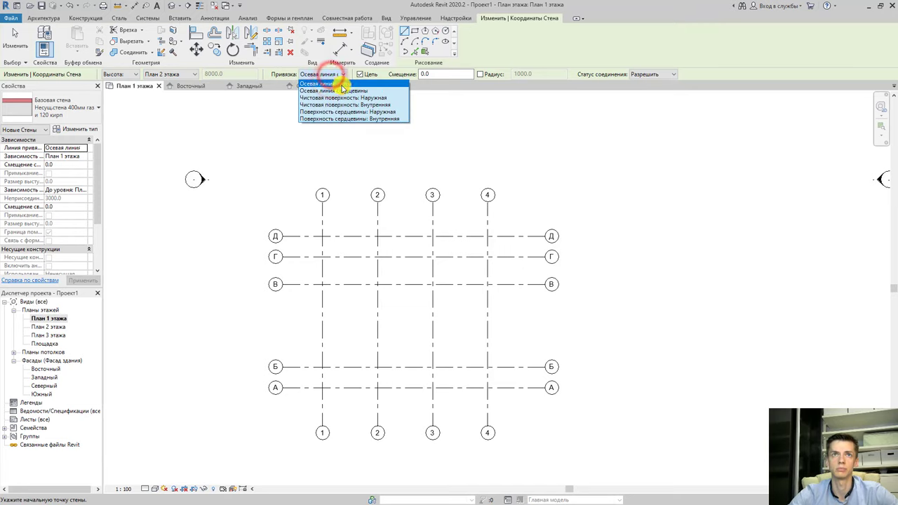
# Keep the core centerline location and cancel the trial wall started at grid 1/Д.
pyautogui.click(349, 92)
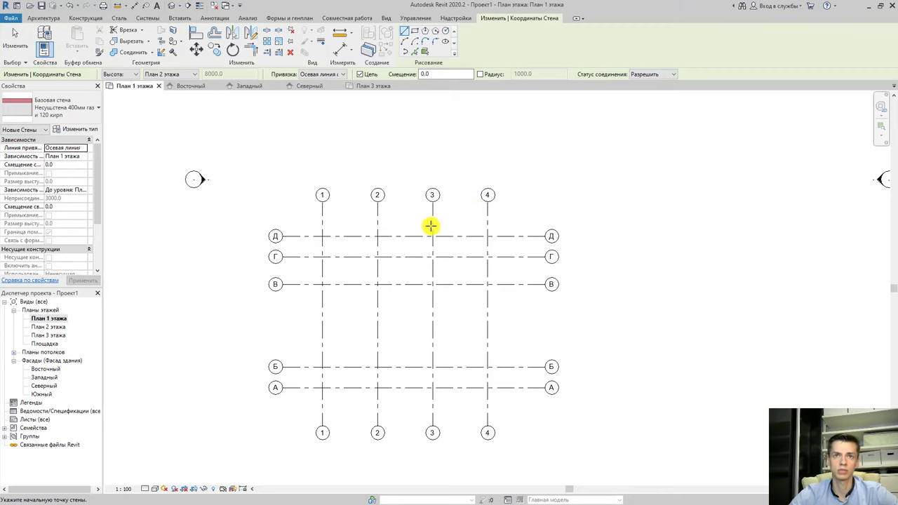
pyautogui.scroll(3, 331, 238)
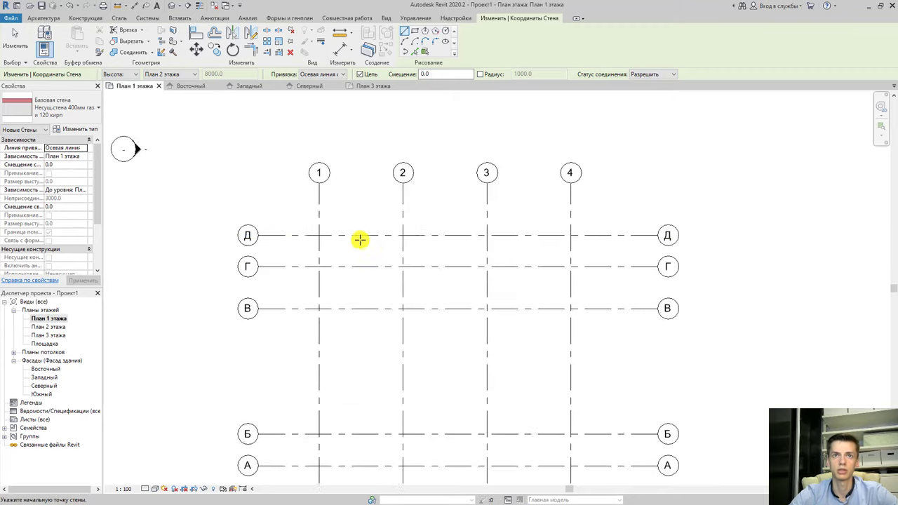
pyautogui.click(306, 234)
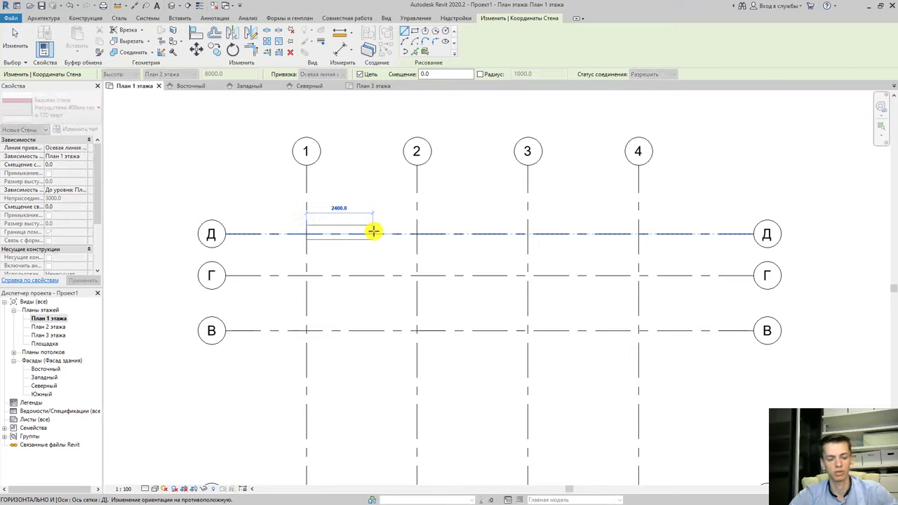
pyautogui.press('Escape')
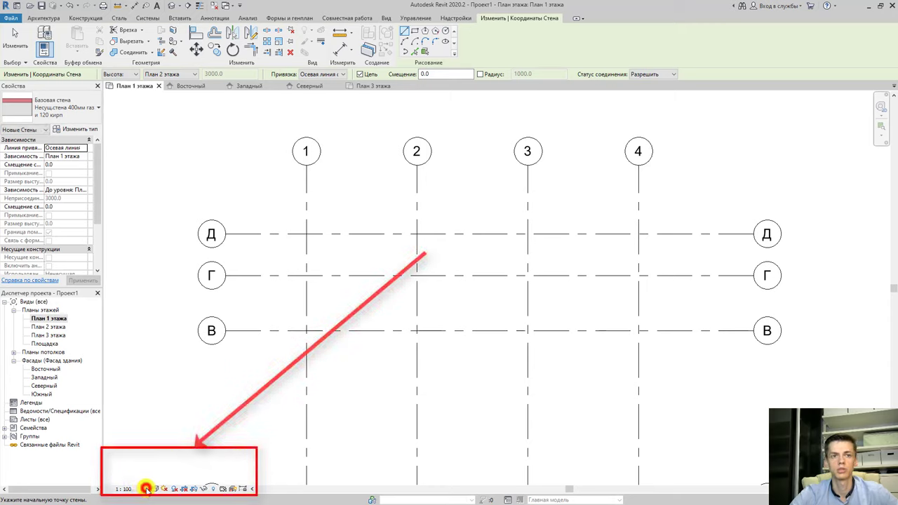
# Set the plan view's detail level to Высокий (Fine).
pyautogui.click(147, 489)
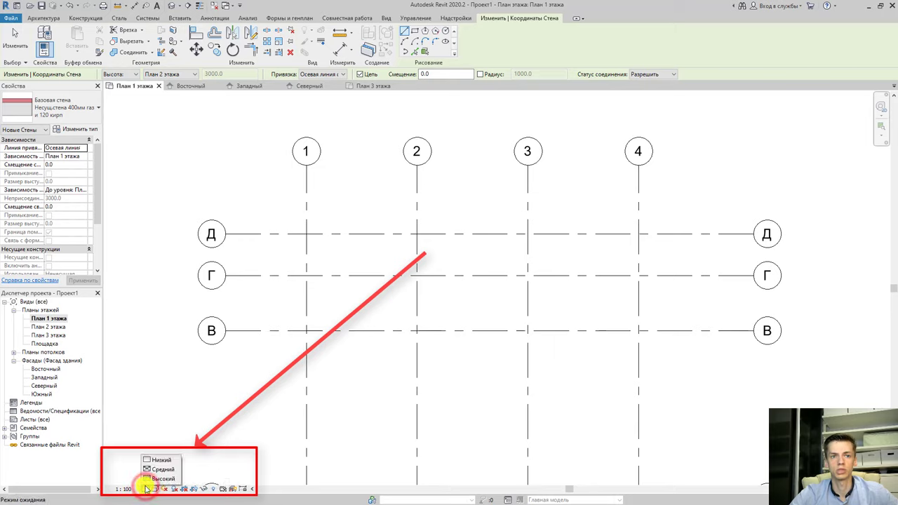
pyautogui.click(153, 480)
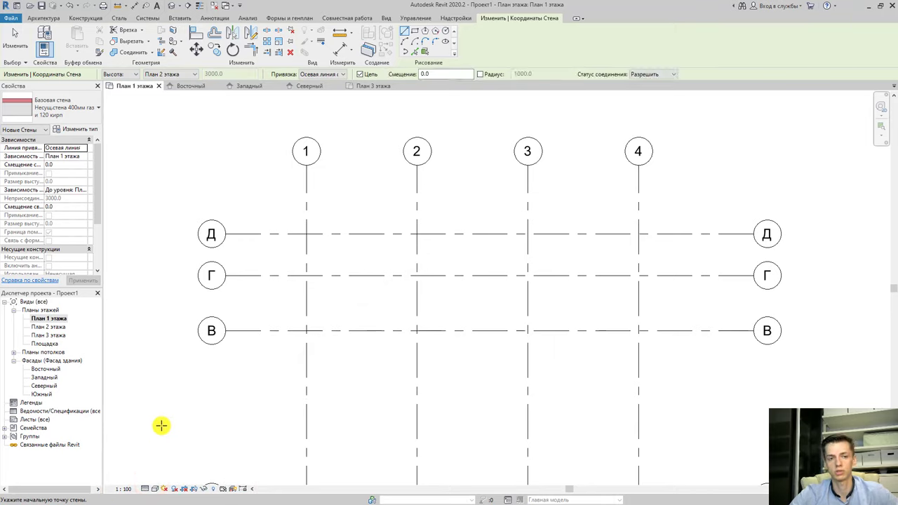
pyautogui.click(146, 489)
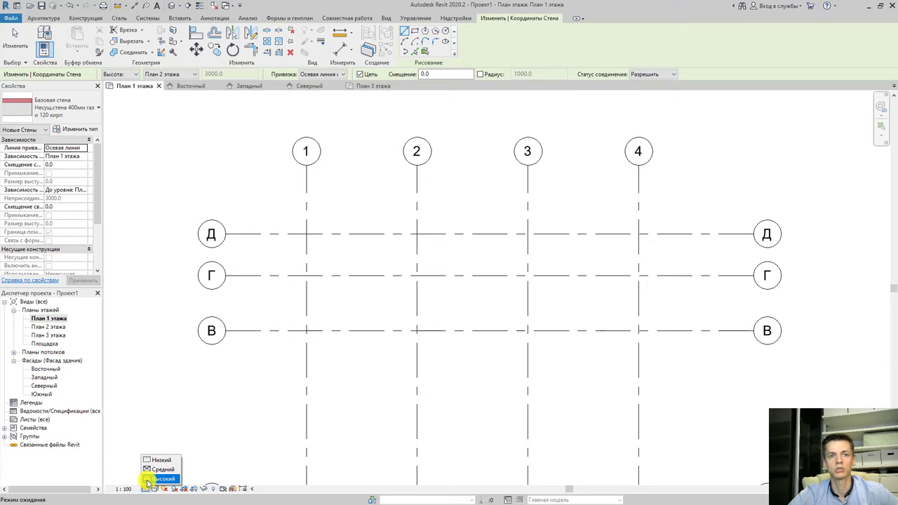
pyautogui.click(146, 480)
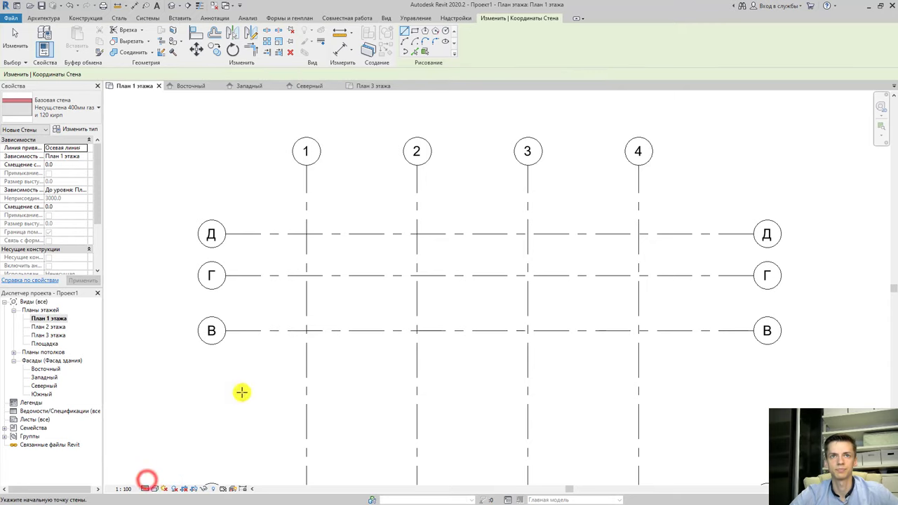
# Draw exterior walls from 1/Д to 3/Д, down to 3/Г, across to 4/Г, down to 4/Б, back to 3/Б.
pyautogui.click(307, 233)
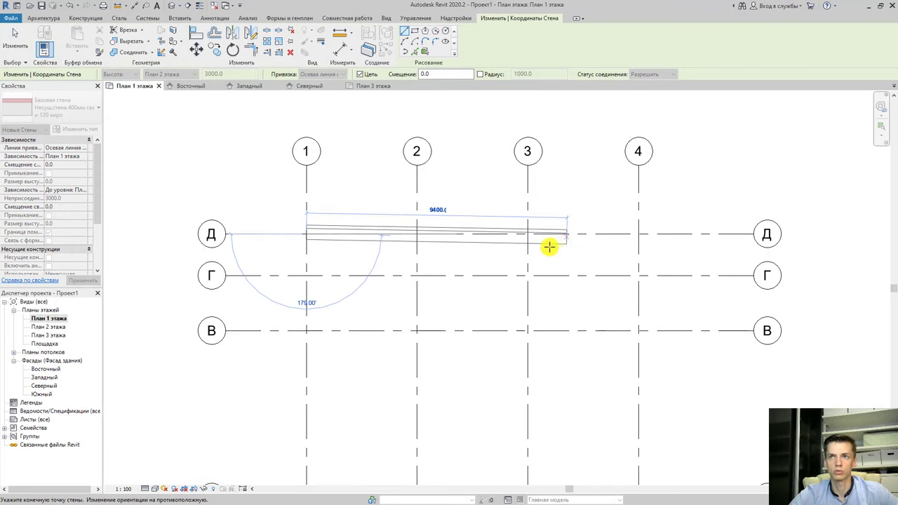
pyautogui.moveTo(548, 247); pyautogui.dragTo(487, 255, button='middle')
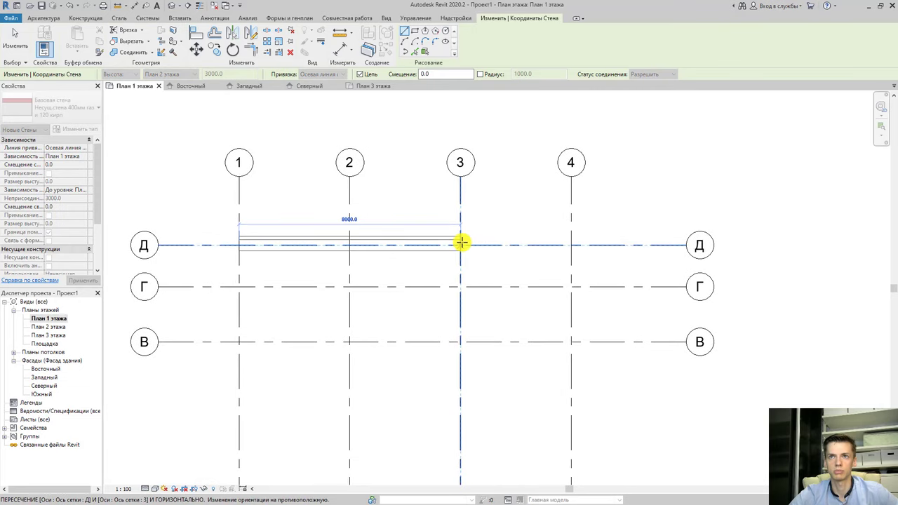
pyautogui.click(462, 243)
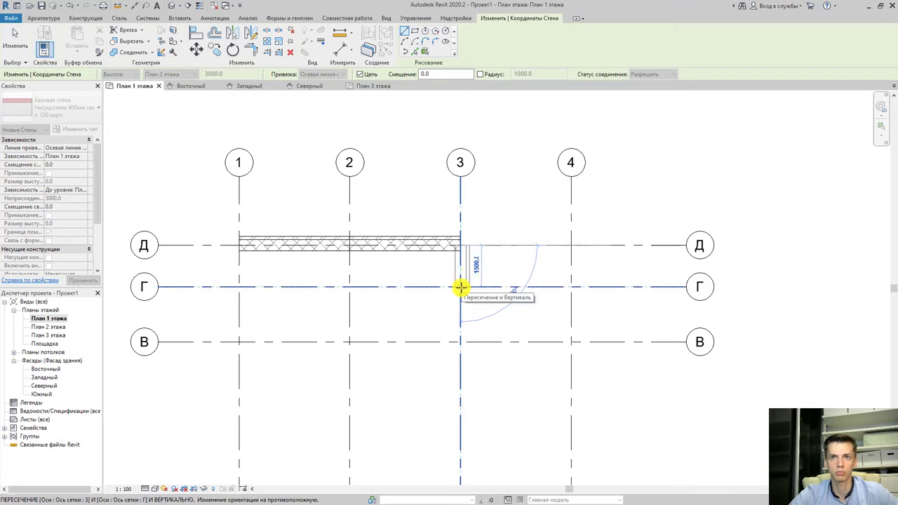
pyautogui.click(460, 287)
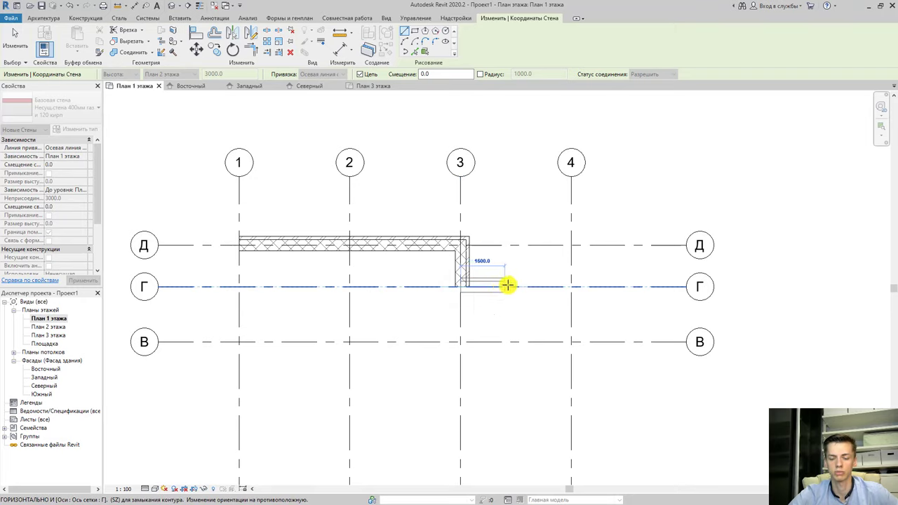
pyautogui.click(571, 287)
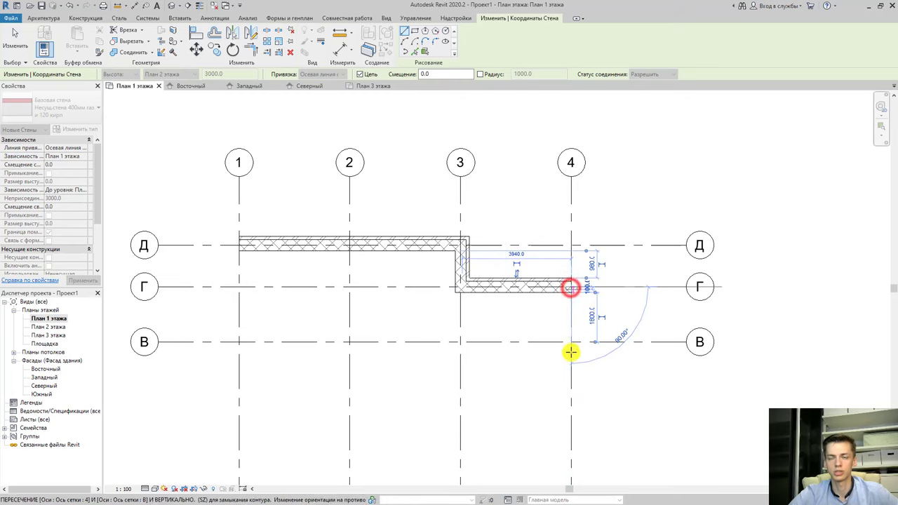
pyautogui.moveTo(571, 351); pyautogui.dragTo(538, 208, button='middle')
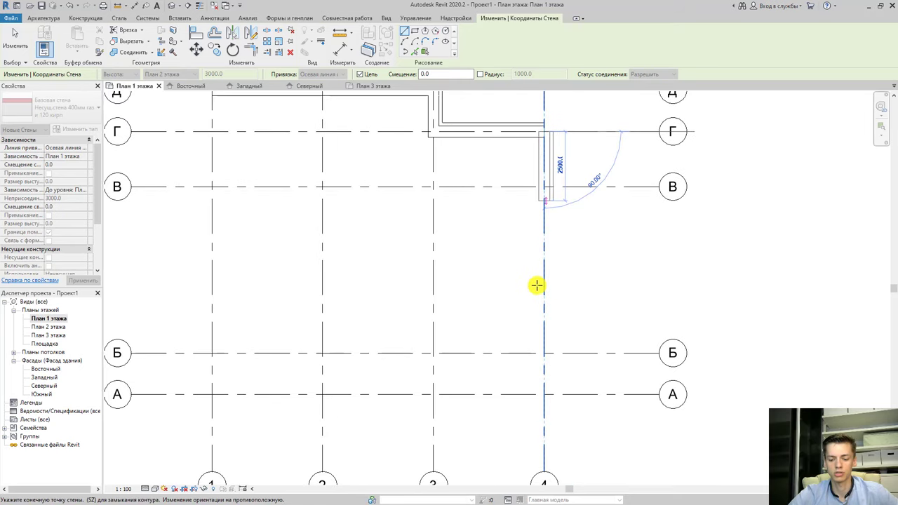
pyautogui.click(544, 353)
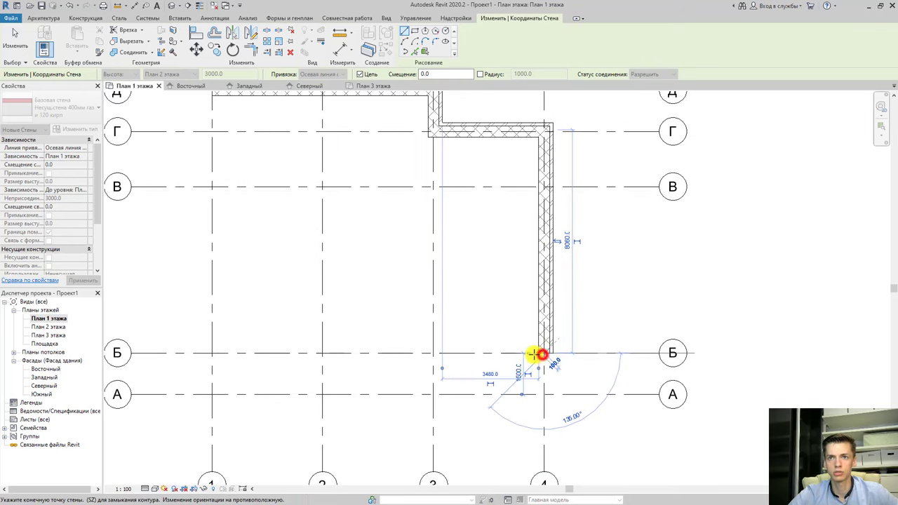
pyautogui.click(434, 353)
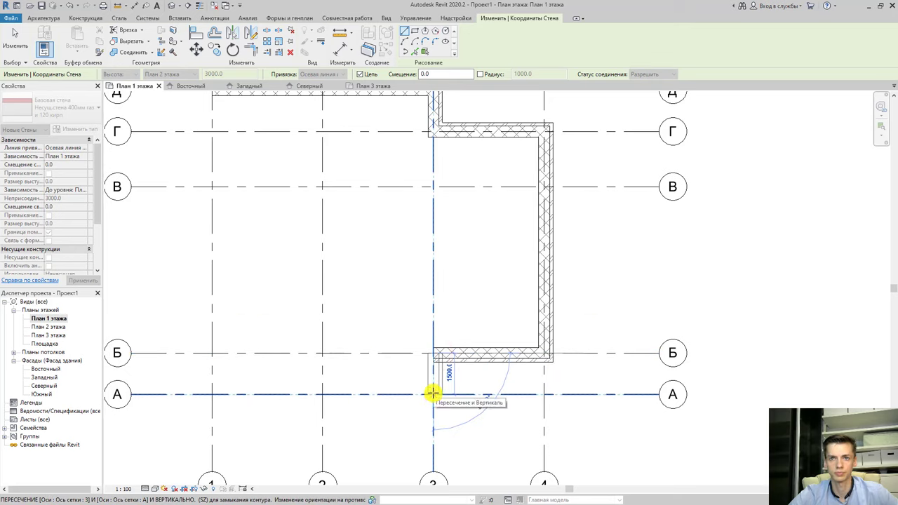
# Continue the walls through 3/А, 2/А, 2/Б and 1/Б, closing the loop at 1/Д.
pyautogui.click(433, 394)
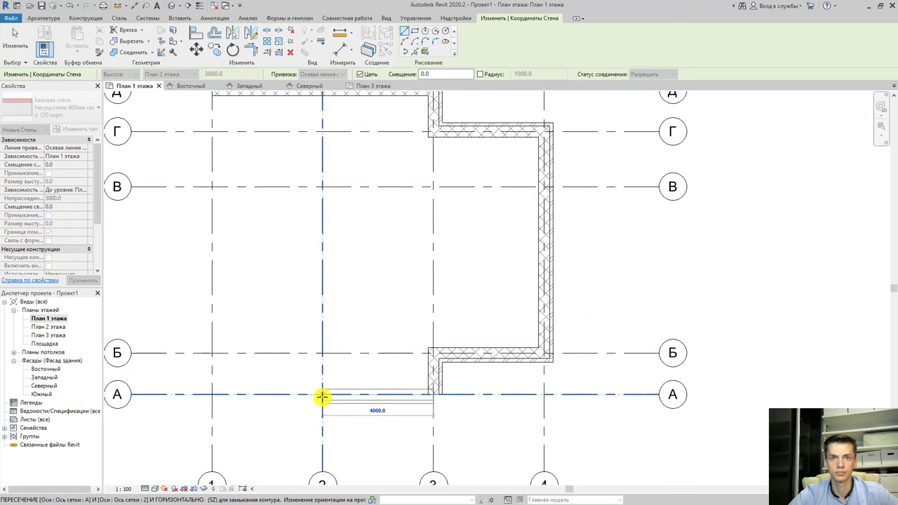
pyautogui.click(322, 395)
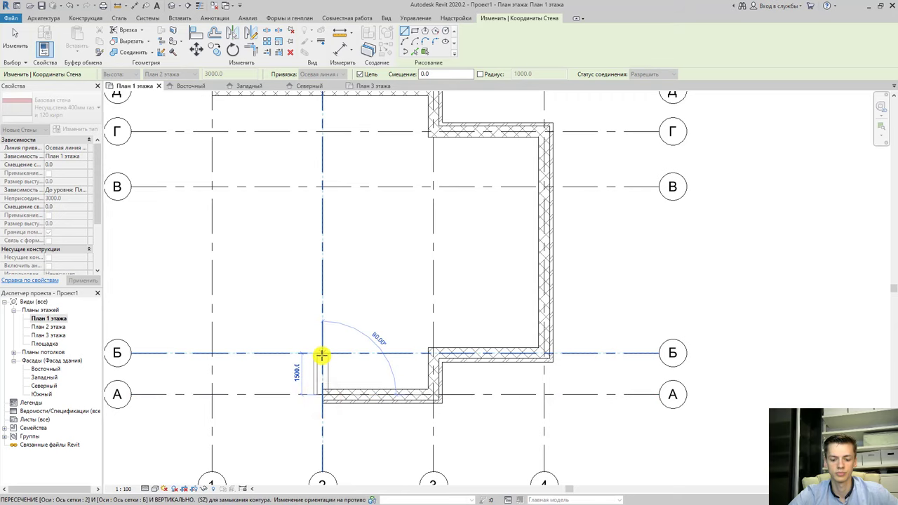
pyautogui.click(321, 356)
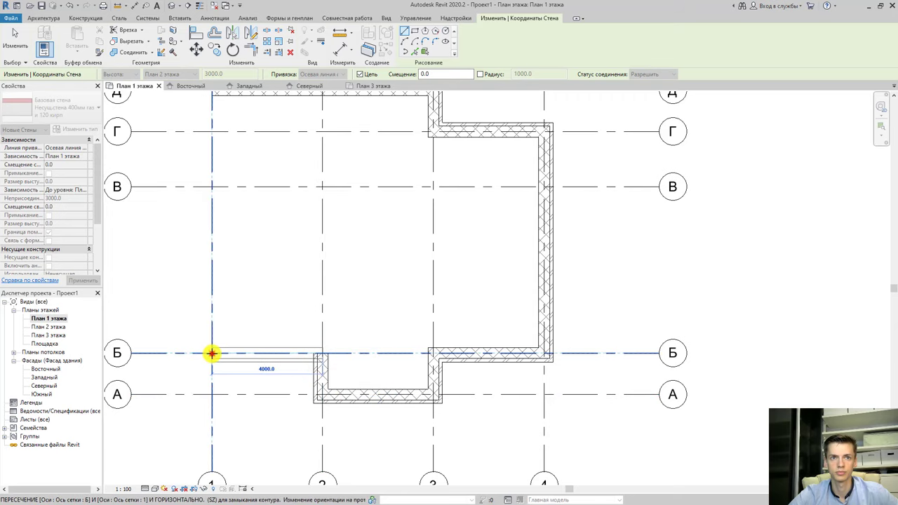
pyautogui.click(212, 354)
pyautogui.moveTo(214, 291); pyautogui.dragTo(234, 395, button='middle')
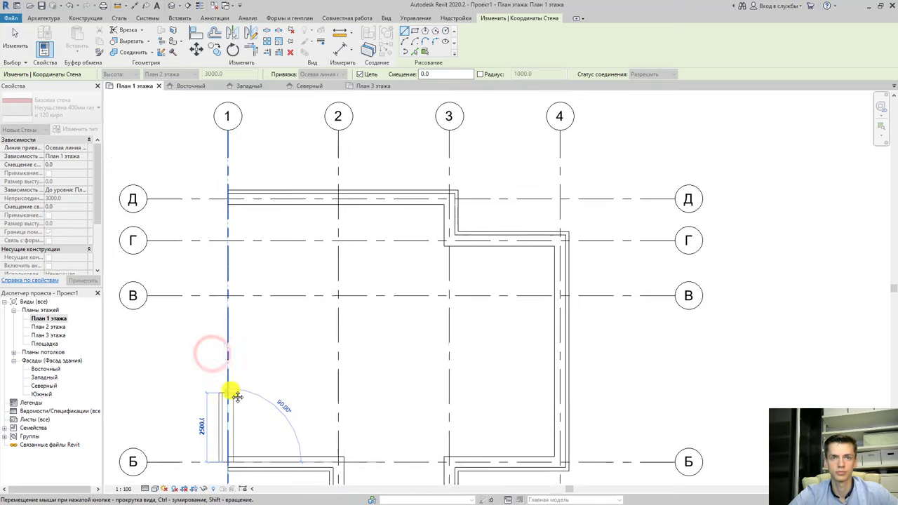
pyautogui.click(229, 203)
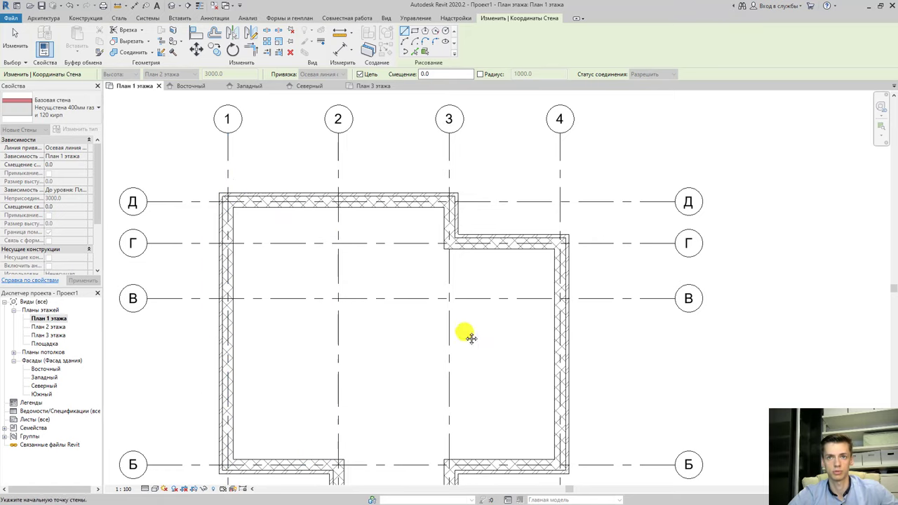
pyautogui.moveTo(471, 338); pyautogui.dragTo(407, 243, button='middle')
pyautogui.moveTo(457, 297); pyautogui.dragTo(382, 310, button='middle')
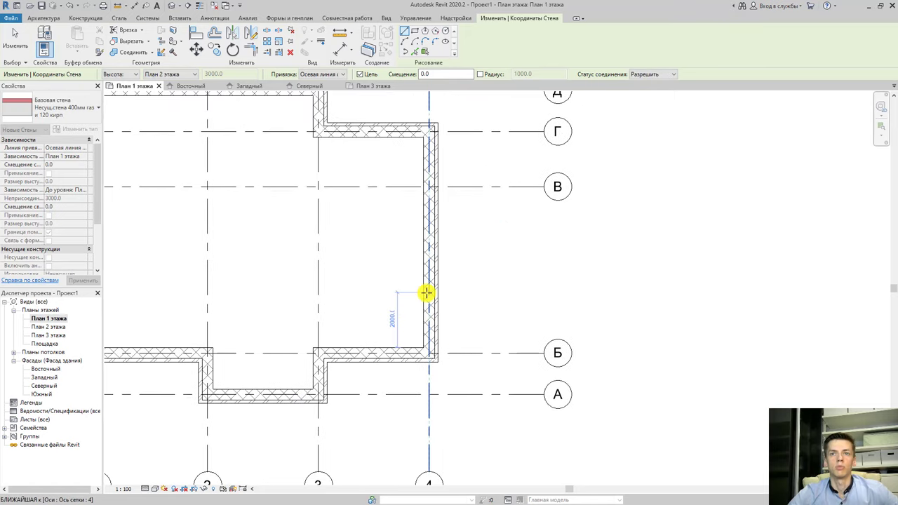
# Draw an extra L-shaped wall right of the building, running right then down.
pyautogui.click(474, 250)
pyautogui.click(549, 248)
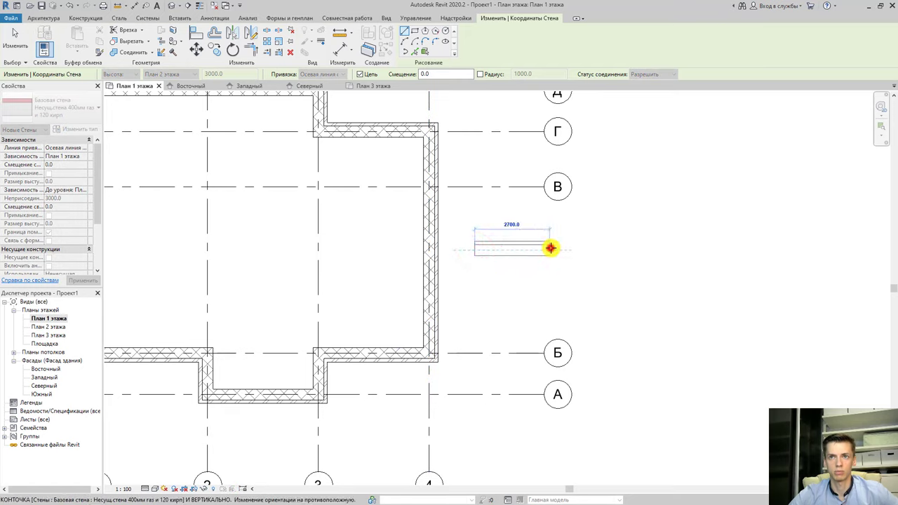
pyautogui.click(553, 309)
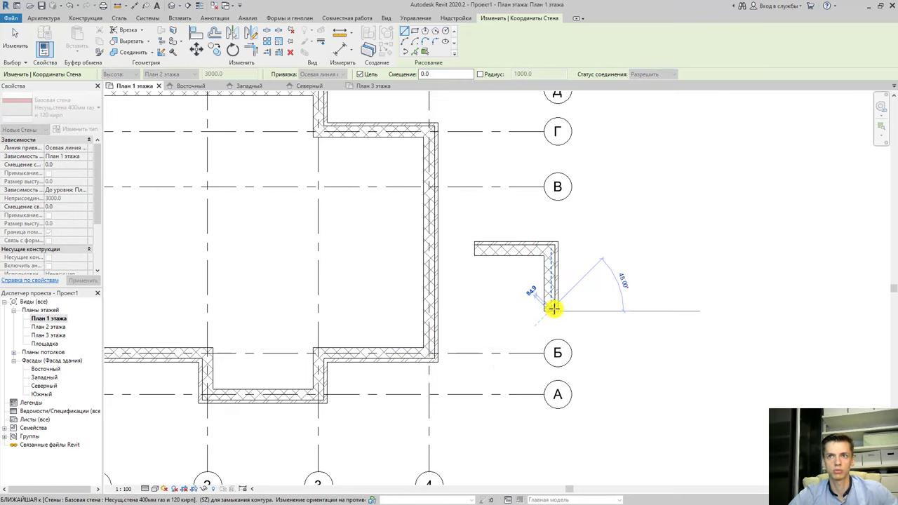
pyautogui.press('Escape')
# Draw a second L-shaped wall further right, running down then across, and exit the Wall tool.
pyautogui.click(602, 310)
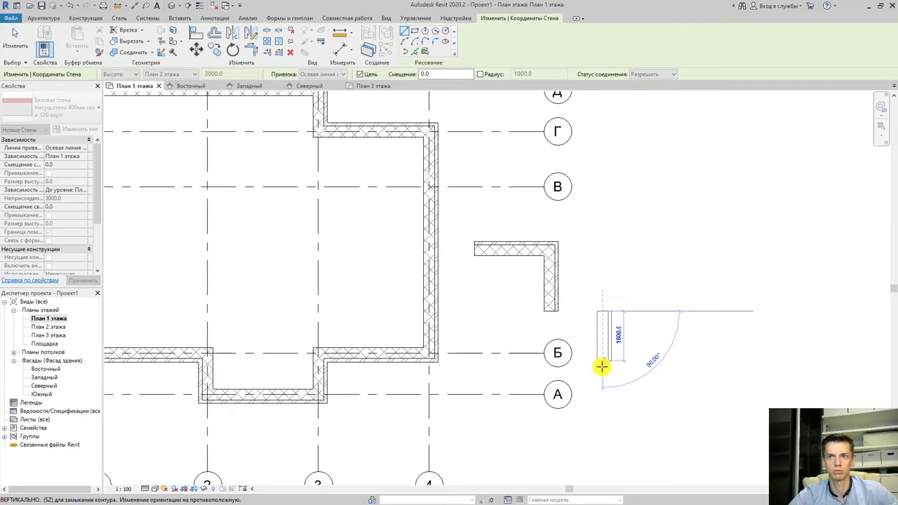
pyautogui.click(602, 379)
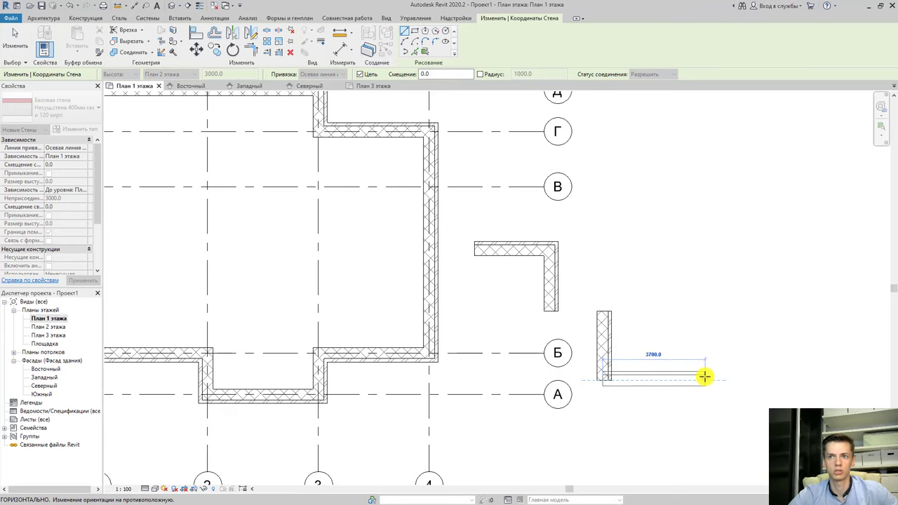
pyautogui.click(704, 378)
pyautogui.press('Escape')
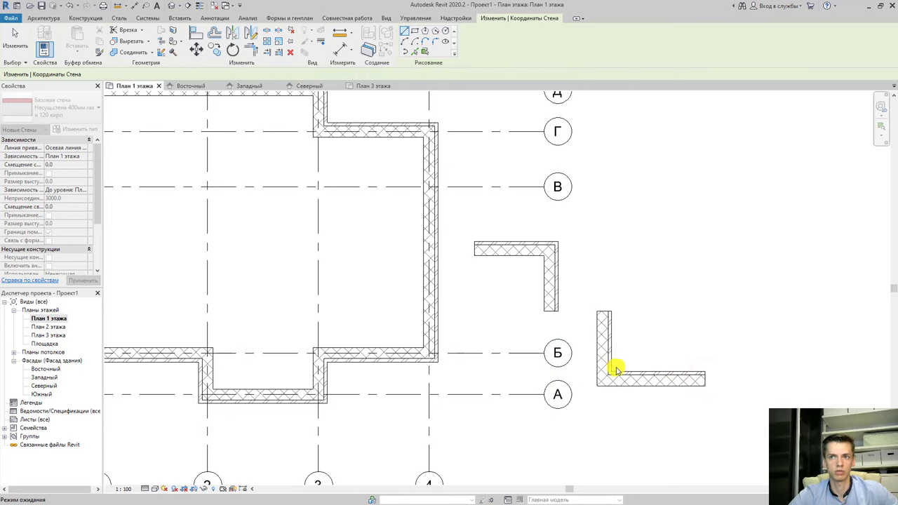
pyautogui.scroll(2, 604, 343)
pyautogui.press('Escape')
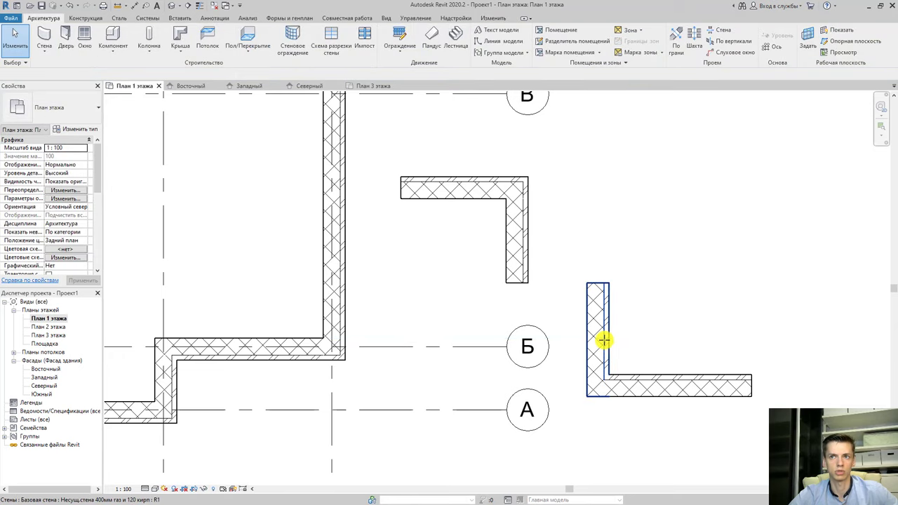
# Flip the upper vertical wall and lower horizontal wall back and forth to test their orientation.
pyautogui.click(523, 249)
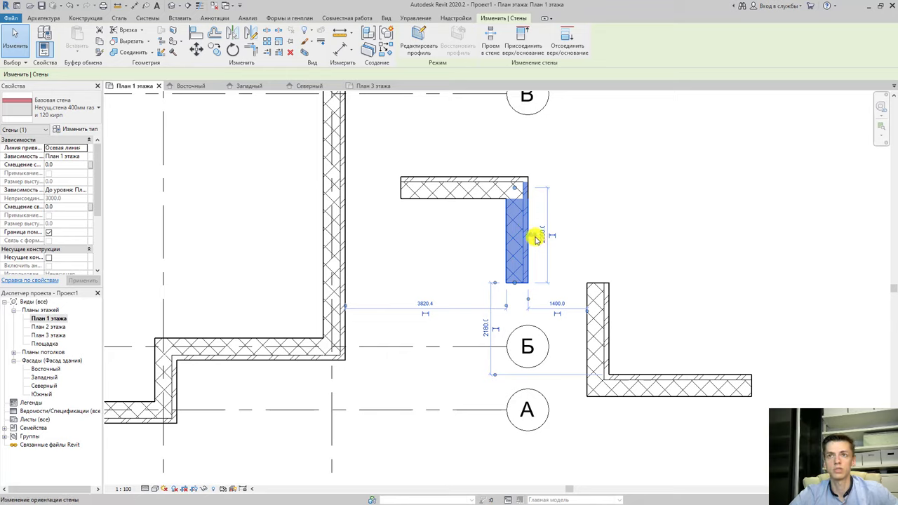
pyautogui.click(537, 236)
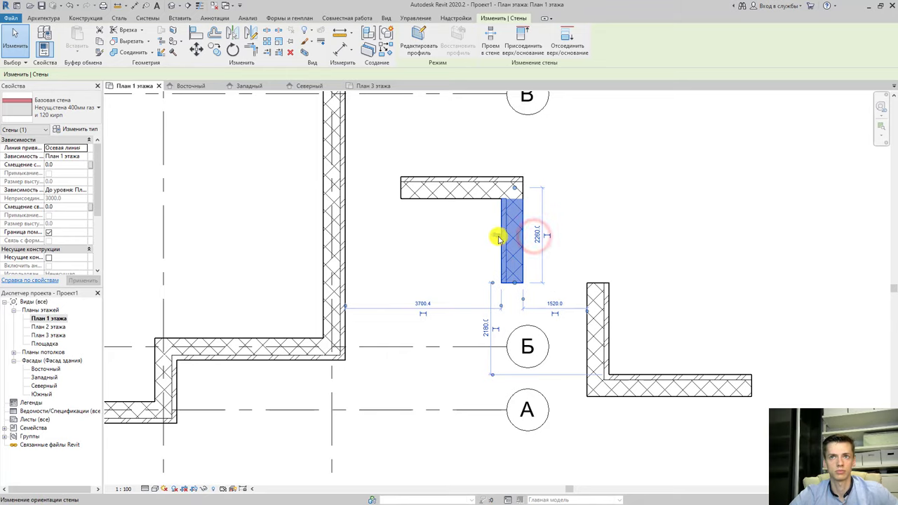
pyautogui.click(498, 237)
pyautogui.click(533, 236)
pyautogui.click(497, 237)
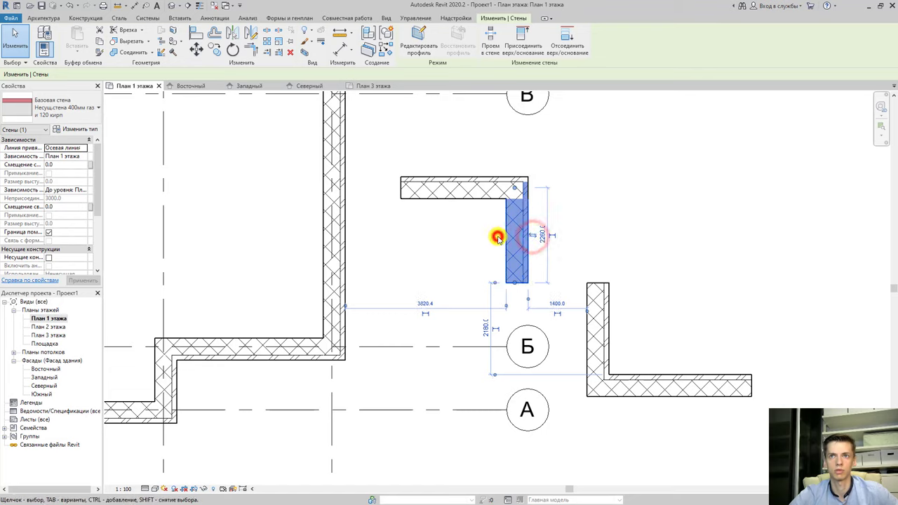
pyautogui.click(533, 236)
pyautogui.click(658, 389)
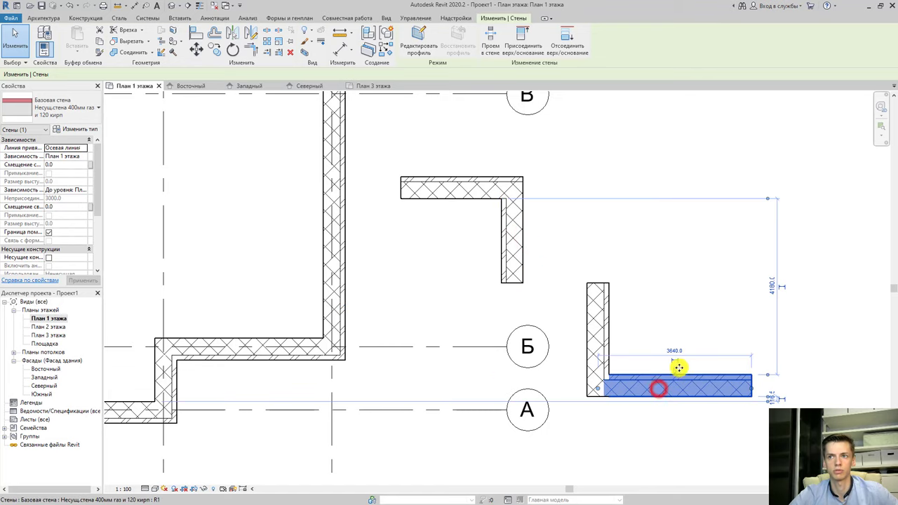
pyautogui.click(672, 368)
pyautogui.click(673, 407)
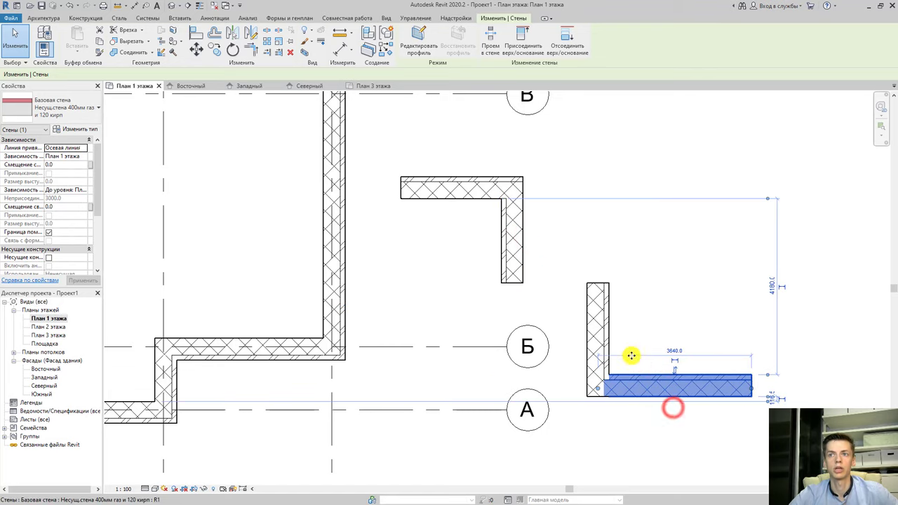
# Flip the lower L's walls together with Space, then window-select the trial L-walls for removal.
pyautogui.click(599, 322)
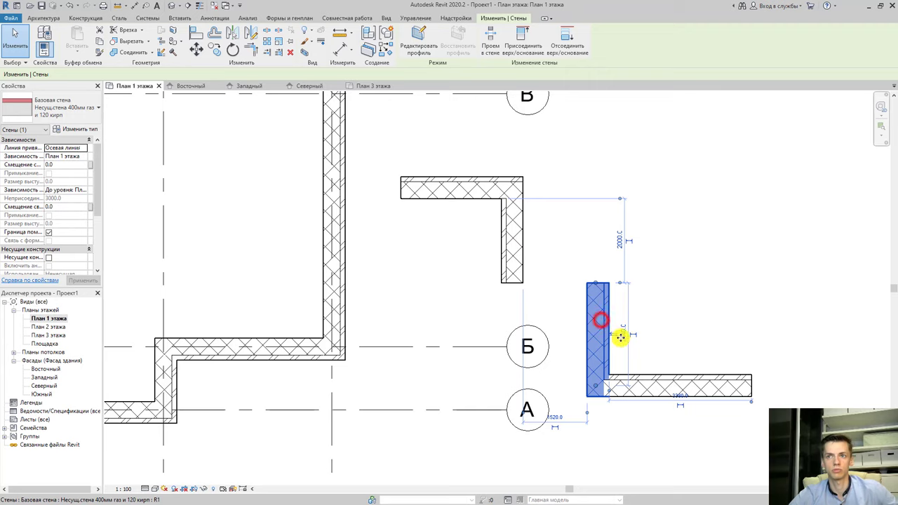
pyautogui.keyDown('ctrl'); pyautogui.click(702, 379); pyautogui.keyUp('ctrl')
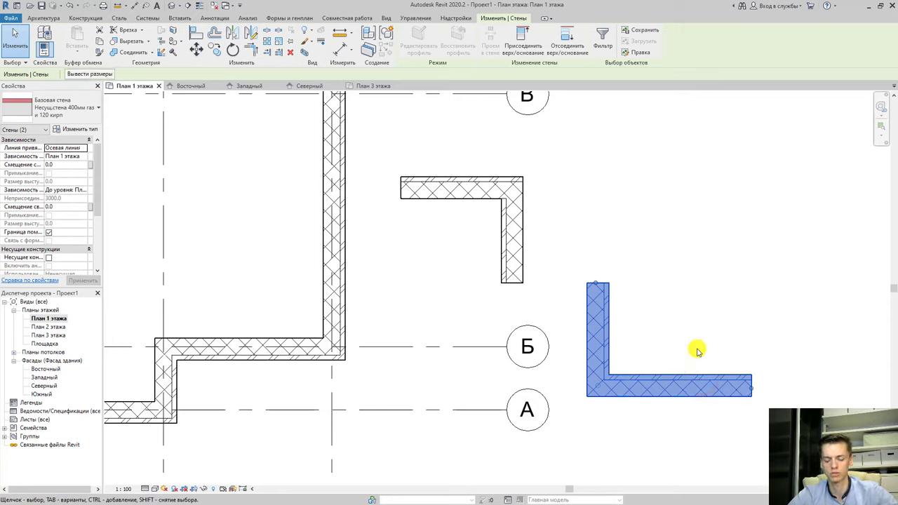
pyautogui.press('space')
pyautogui.press('space')
pyautogui.press('space')
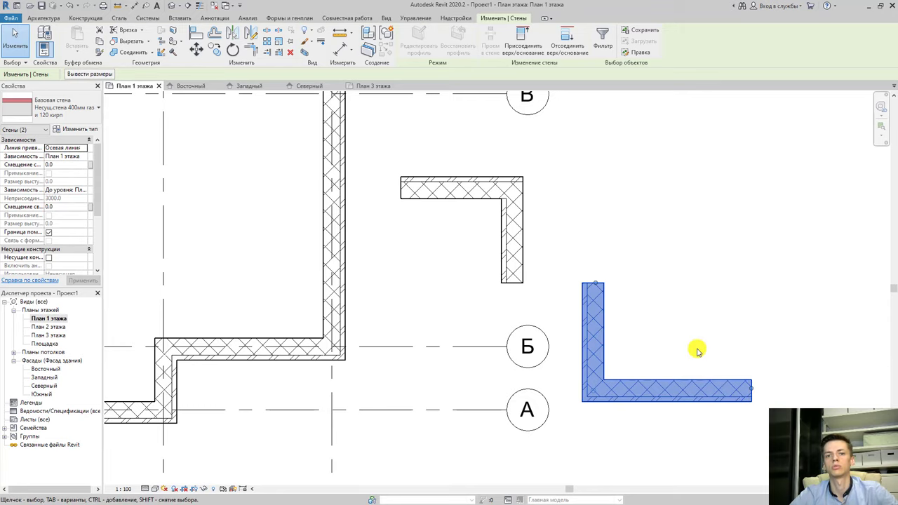
pyautogui.press('space')
pyautogui.press('space')
pyautogui.press('space')
pyautogui.press('space')
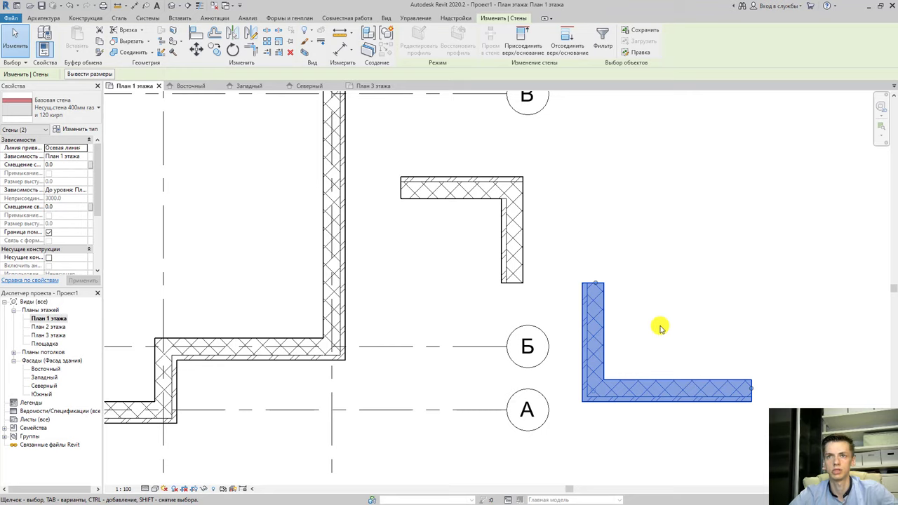
pyautogui.keyDown('ctrl'); pyautogui.click(516, 260); pyautogui.keyUp('ctrl')
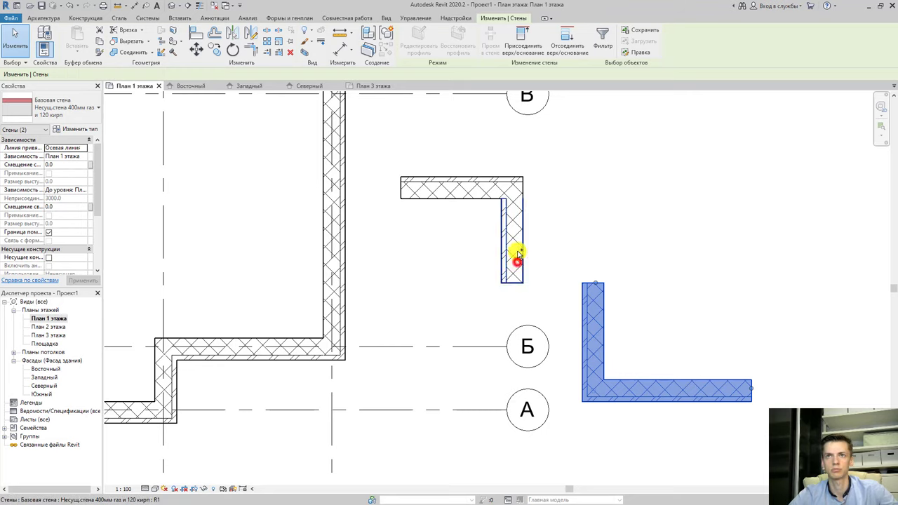
pyautogui.keyDown('ctrl'); pyautogui.click(470, 188); pyautogui.keyUp('ctrl')
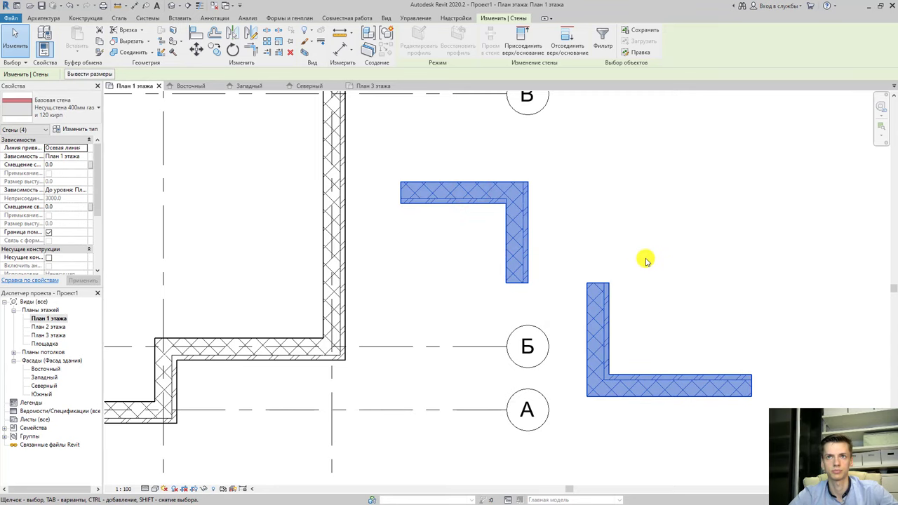
pyautogui.press('Escape')
pyautogui.moveTo(681, 438); pyautogui.dragTo(422, 159)
pyautogui.press('Escape')
# Delete the upper trial L-wall and zoom out to show the whole building and grid bubbles А–Д.
pyautogui.press('Delete')
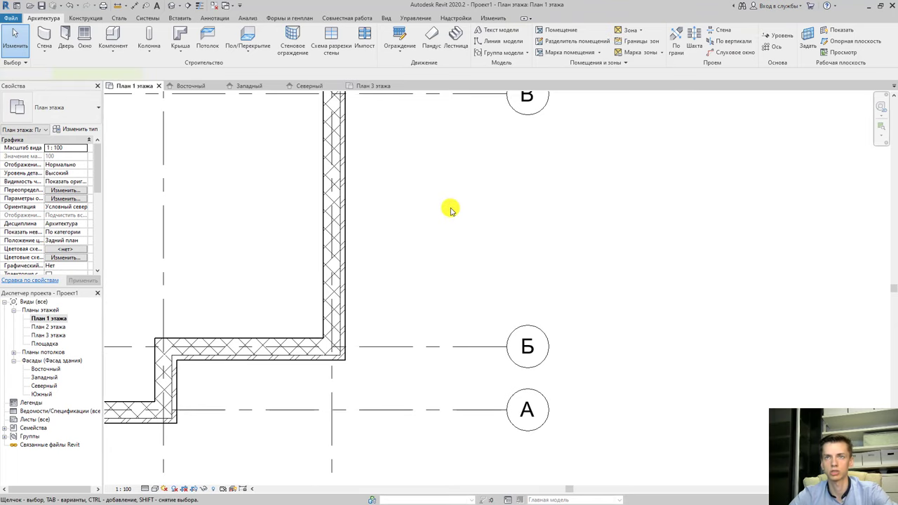
pyautogui.scroll(-4, 611, 257)
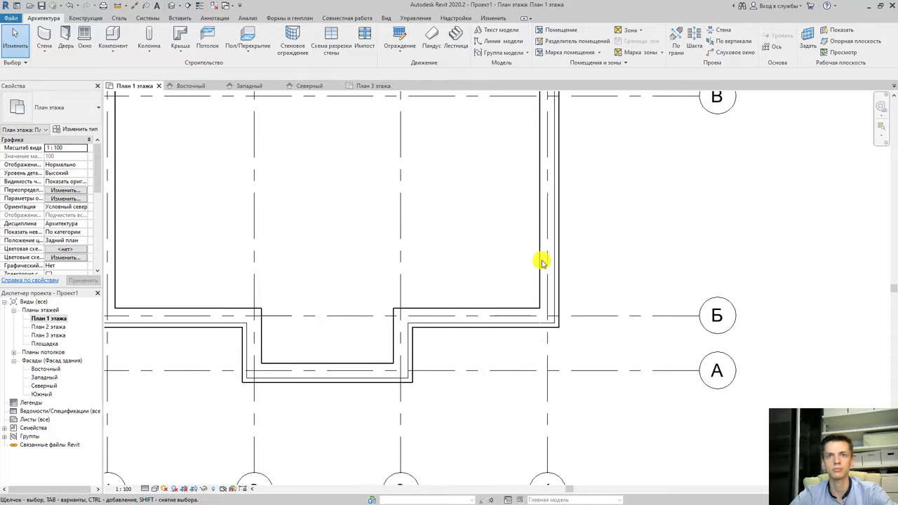
pyautogui.moveTo(538, 257); pyautogui.dragTo(586, 353, button='middle')
pyautogui.scroll(-2, 572, 293)
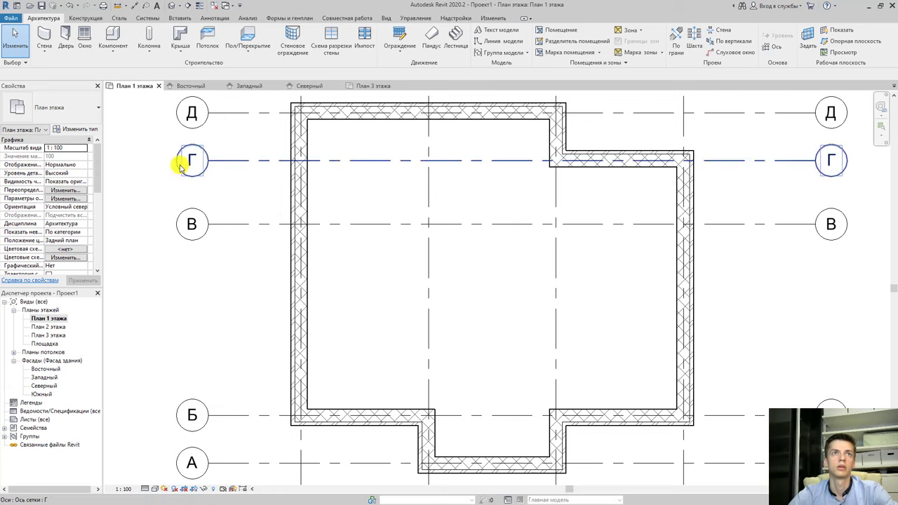
# Duplicate the wall type as Несущ.стена 400мм газ, keeping its single 400 mm Бетонные модули для кладки layer.
pyautogui.click(42, 49)
pyautogui.click(57, 66)
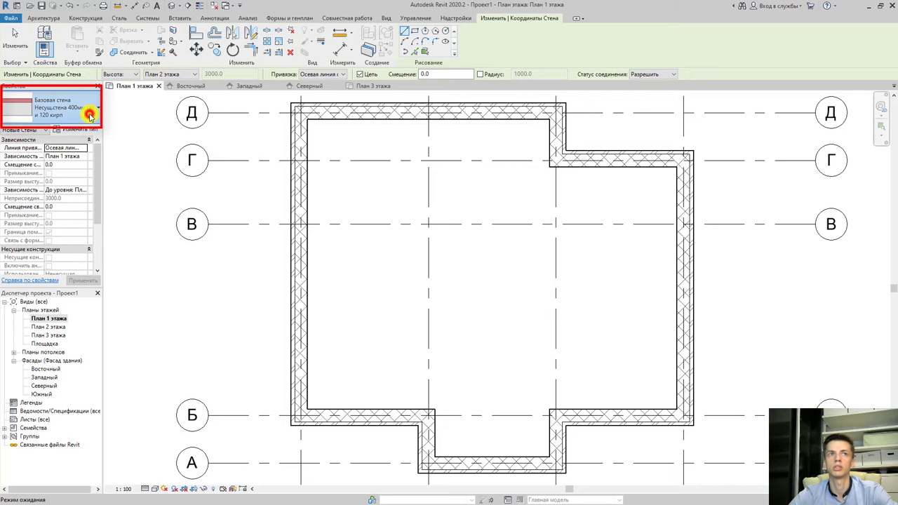
pyautogui.click(90, 114)
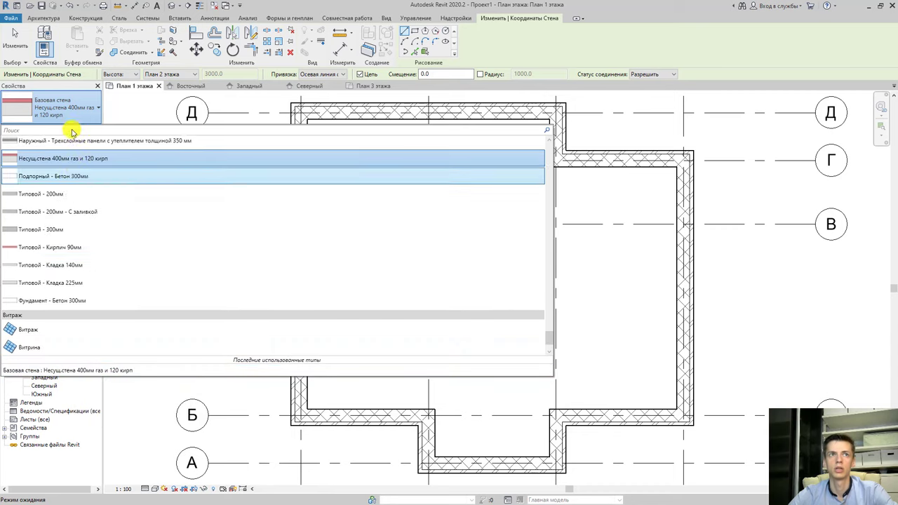
pyautogui.click(81, 108)
pyautogui.click(83, 130)
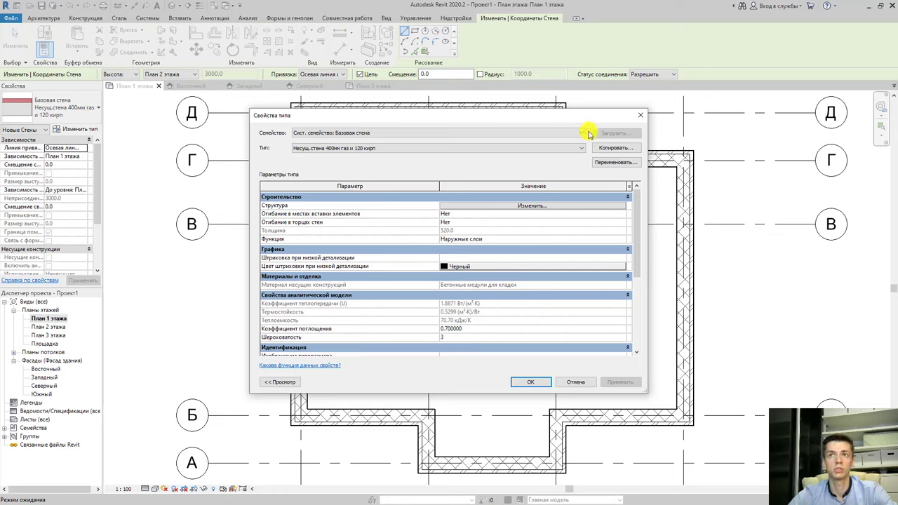
pyautogui.click(608, 148)
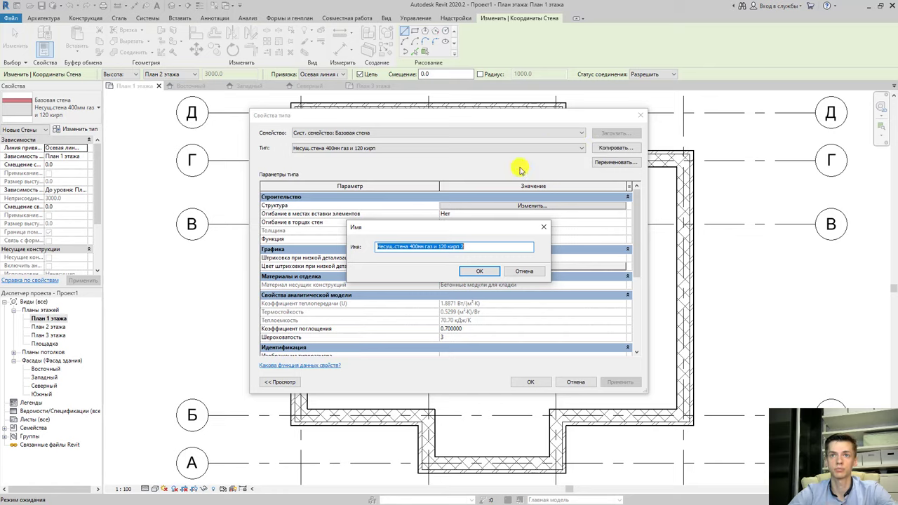
pyautogui.moveTo(480, 244); pyautogui.dragTo(436, 248)
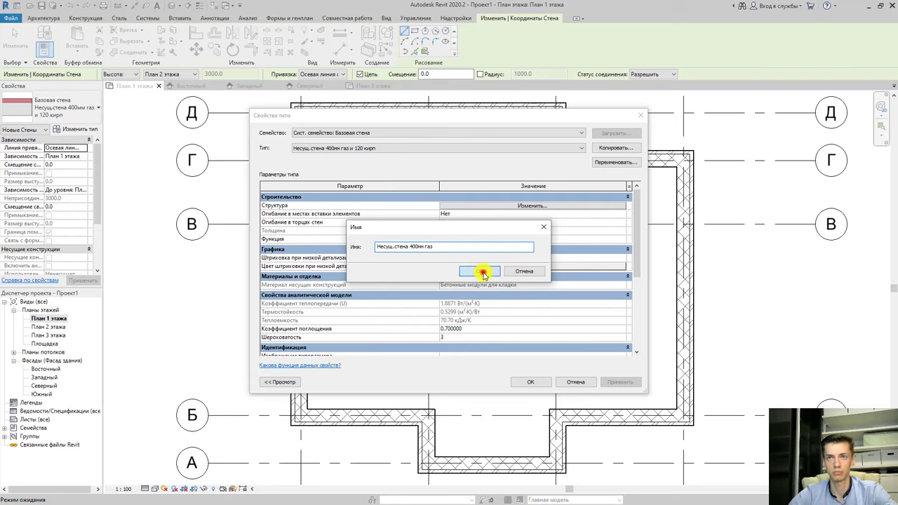
pyautogui.click(483, 272)
pyautogui.click(526, 207)
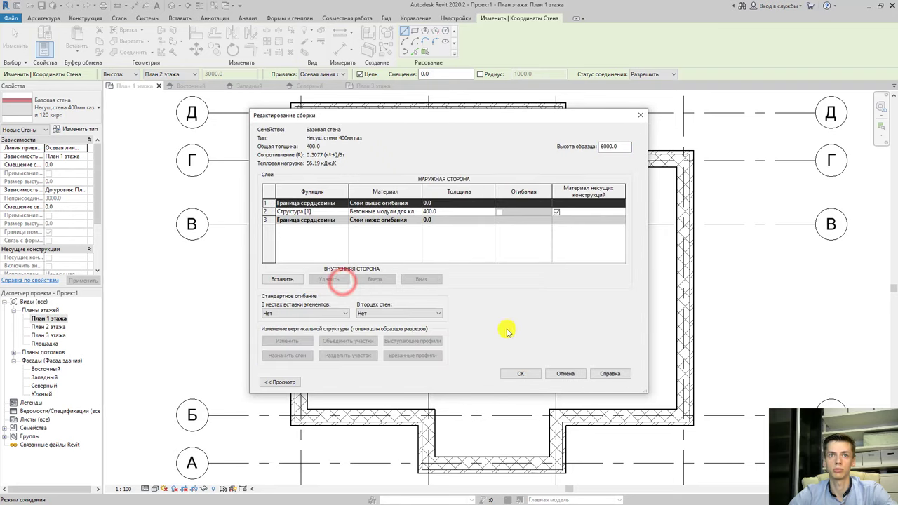
pyautogui.click(518, 375)
pyautogui.click(518, 377)
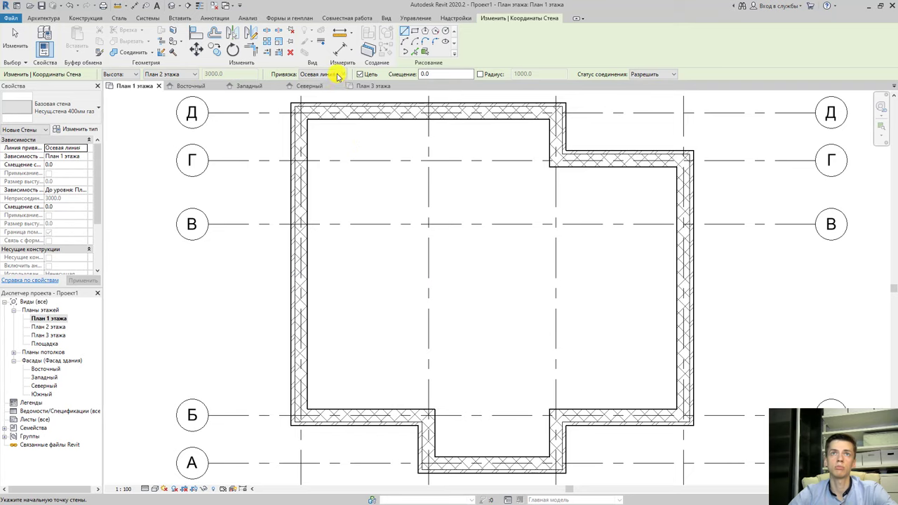
# Draw an interior Несущ.стена 400мм газ wall along grid 3 between Г and Б, centerline-located.
pyautogui.click(337, 76)
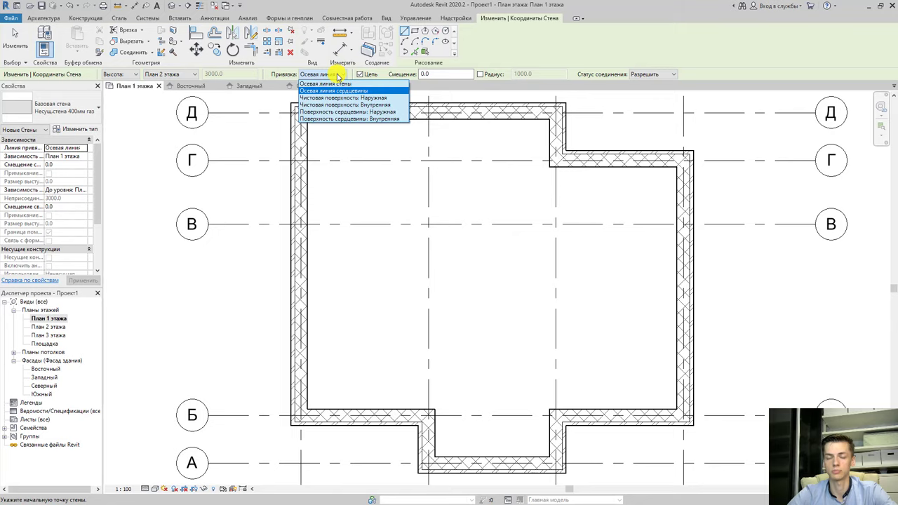
pyautogui.click(541, 381)
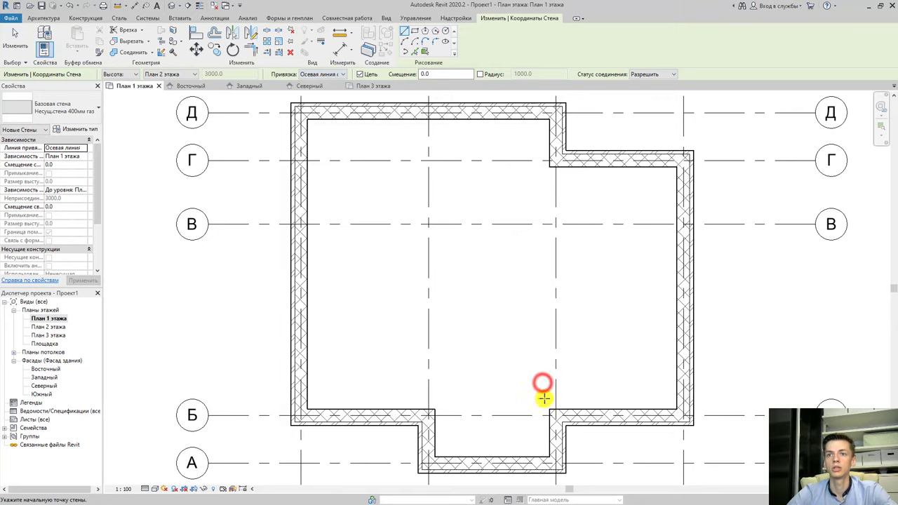
pyautogui.scroll(2, 556, 409)
pyautogui.scroll(3, 558, 407)
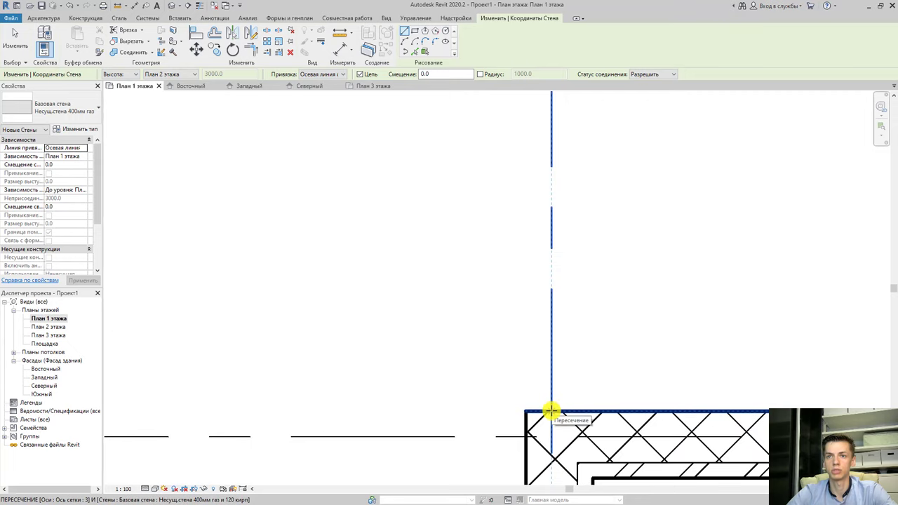
pyautogui.click(551, 411)
pyautogui.scroll(-4, 548, 288)
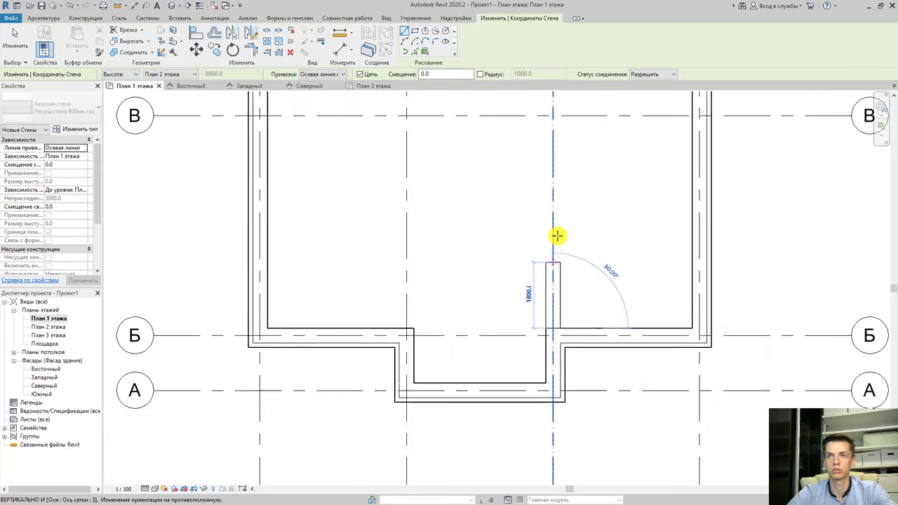
pyautogui.scroll(-3, 554, 242)
pyautogui.moveTo(541, 98); pyautogui.dragTo(529, 276, button='middle')
pyautogui.scroll(2, 532, 297)
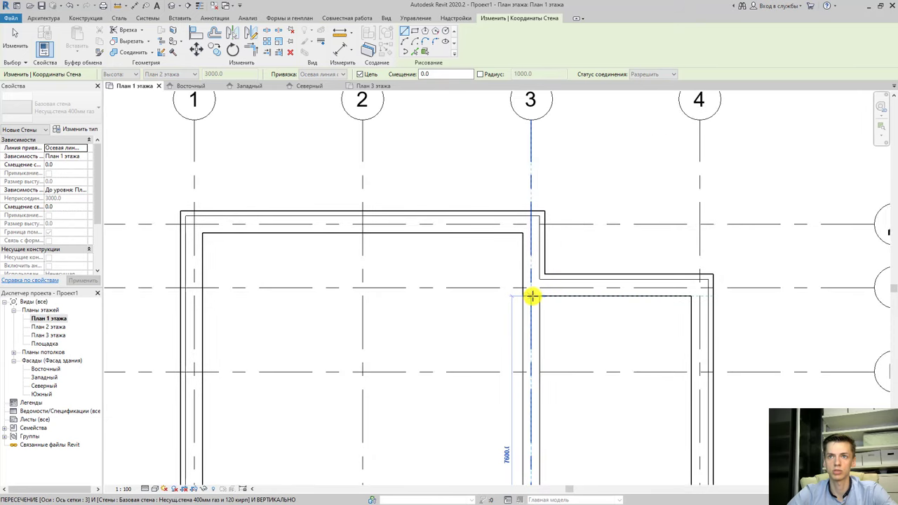
pyautogui.click(532, 297)
pyautogui.press('Escape')
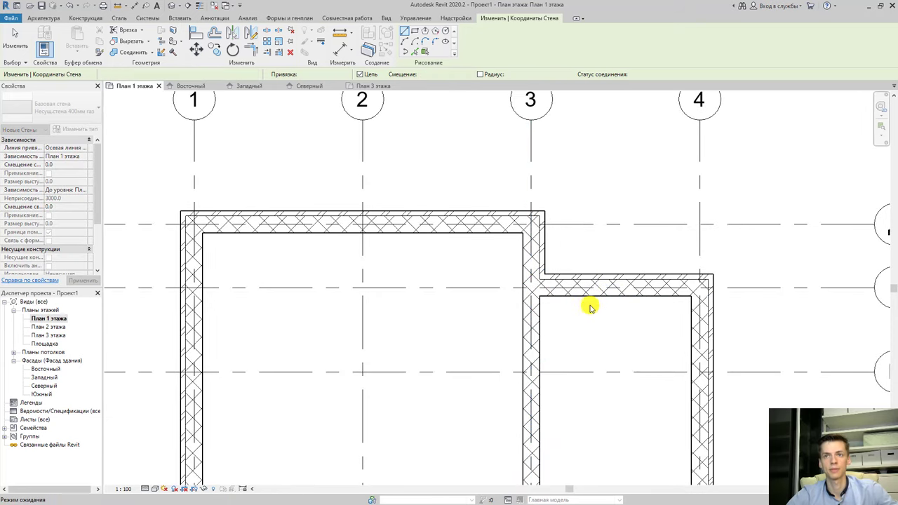
pyautogui.scroll(-3, 549, 283)
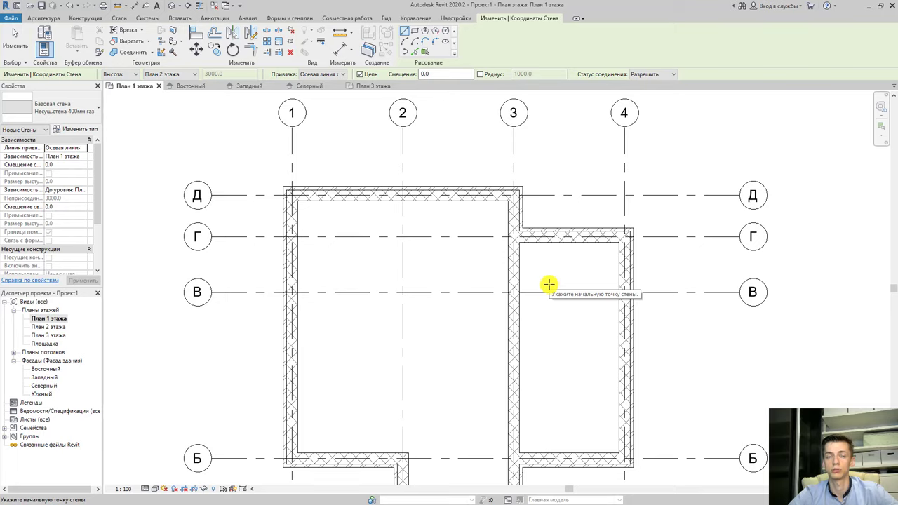
# Start the Architectural Column tool from the Architecture tab's Column dropdown.
pyautogui.click(44, 17)
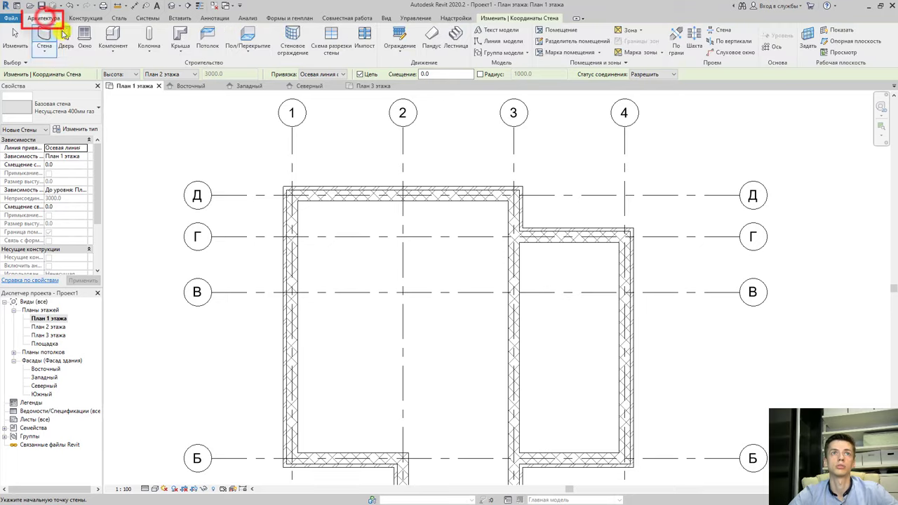
pyautogui.click(149, 39)
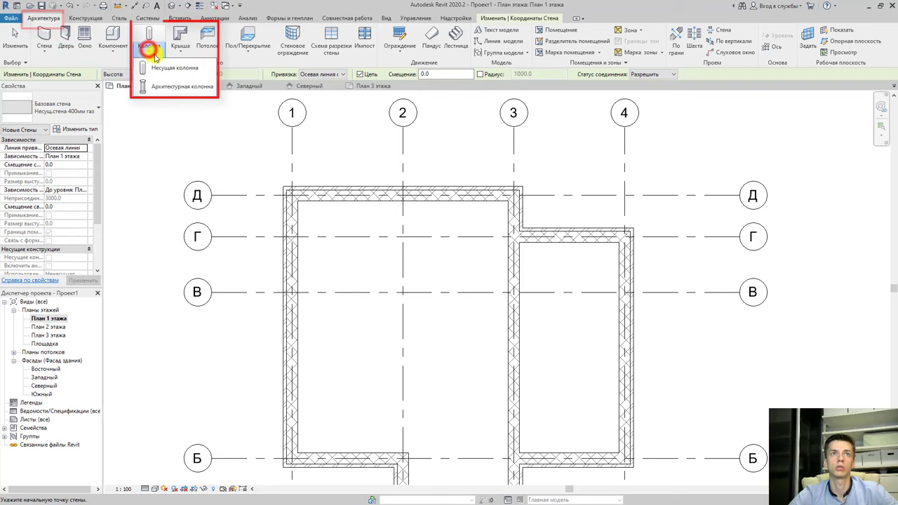
pyautogui.click(186, 89)
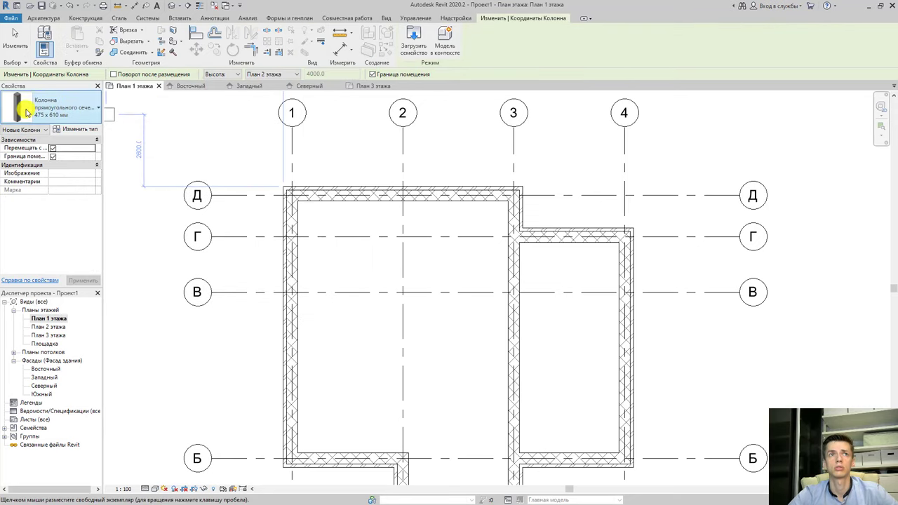
# Duplicate the rectangular column type and name the copy '400 x 400 мм'.
pyautogui.click(80, 132)
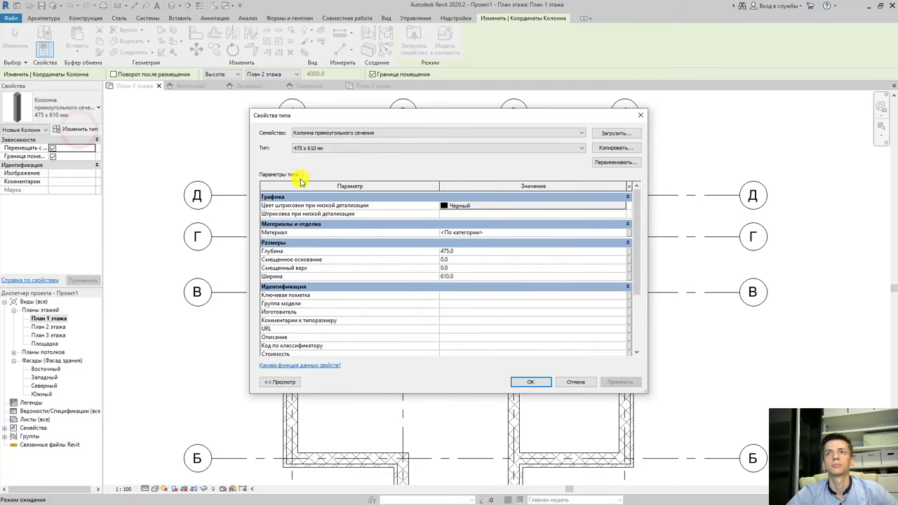
pyautogui.click(609, 148)
pyautogui.click(381, 246)
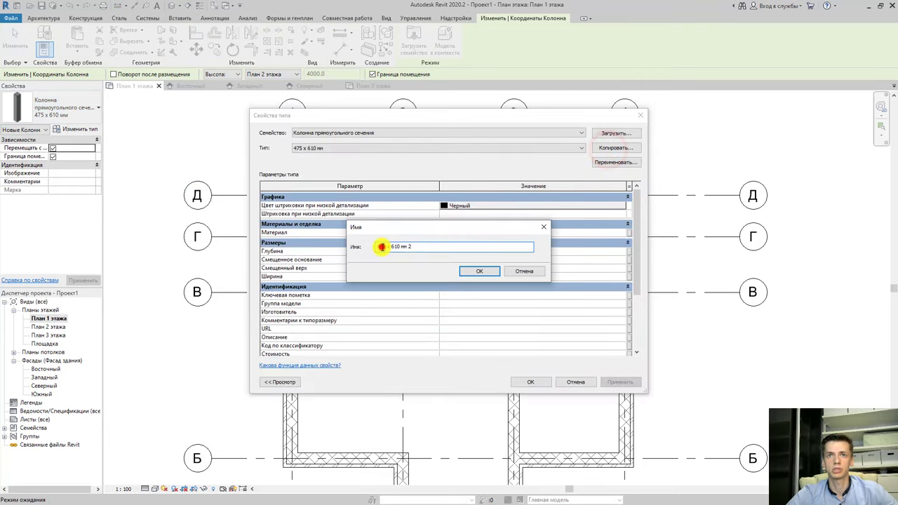
pyautogui.write('400 x 6')
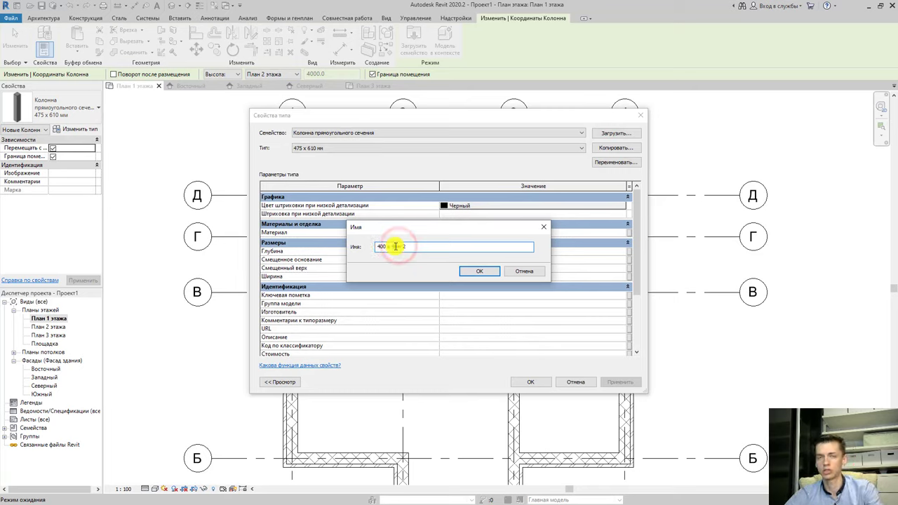
pyautogui.press('BackSpace')
pyautogui.press('BackSpace')
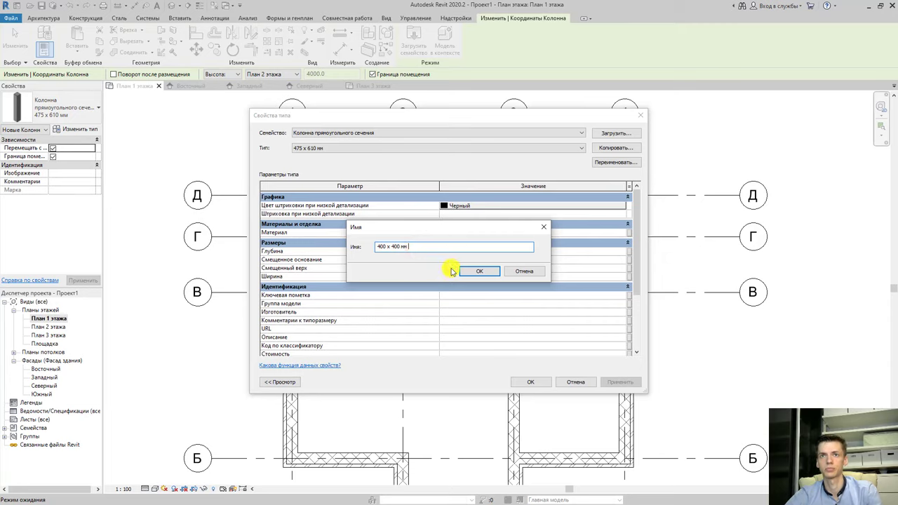
pyautogui.click(466, 273)
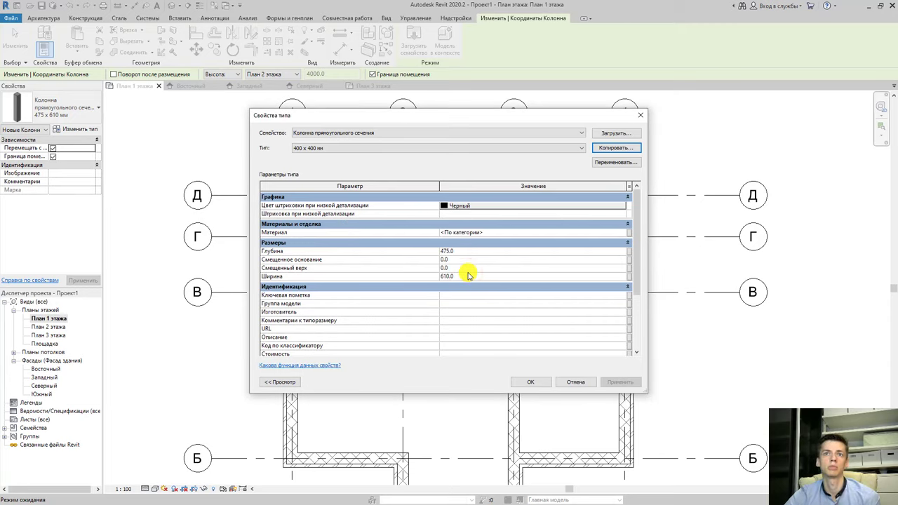
# Give the new type 400 depth and Бетон - Железобетон material, then apply the changes.
pyautogui.click(469, 250)
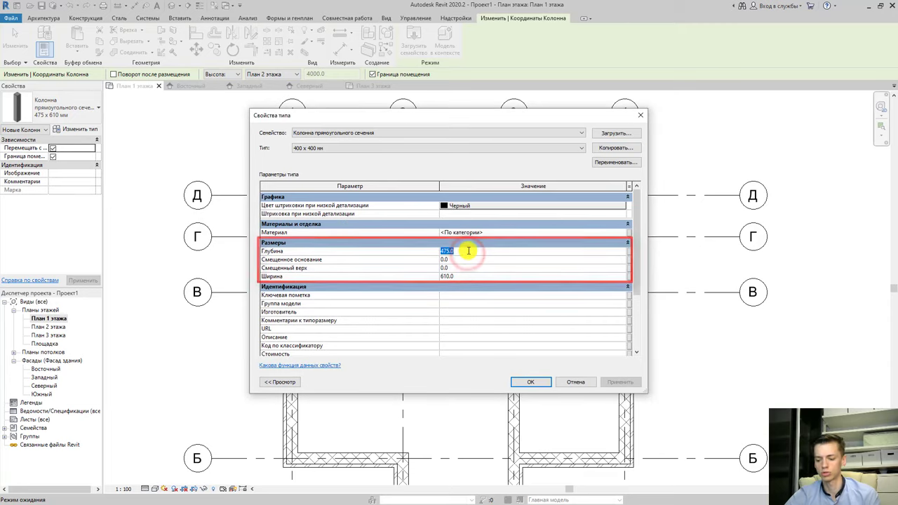
pyautogui.write('4')
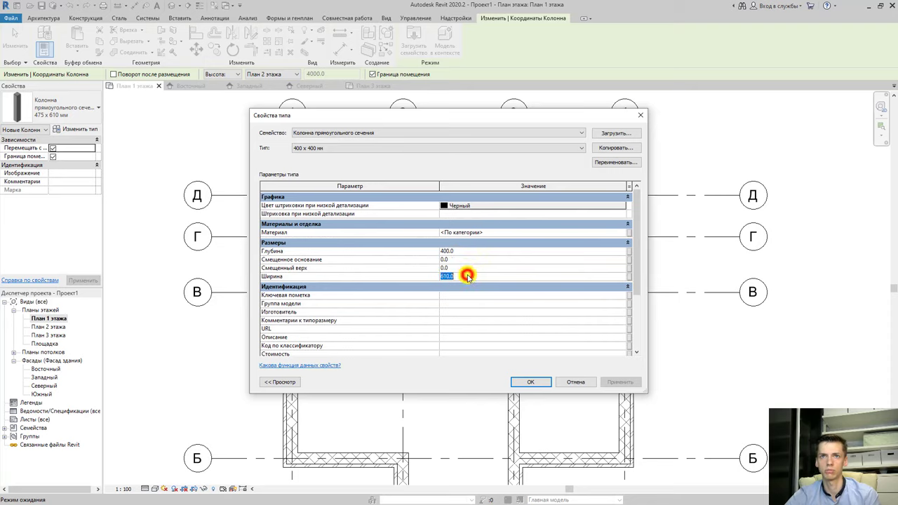
pyautogui.write('400')
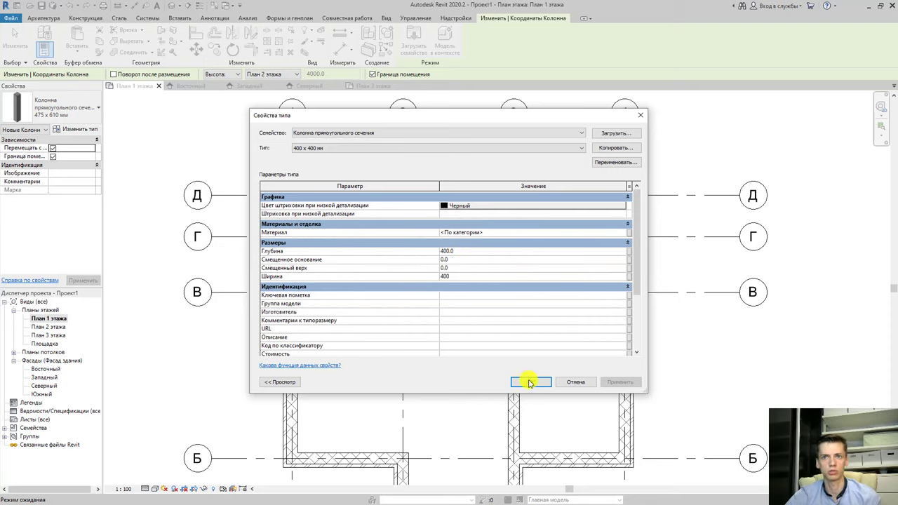
pyautogui.click(611, 232)
pyautogui.click(627, 232)
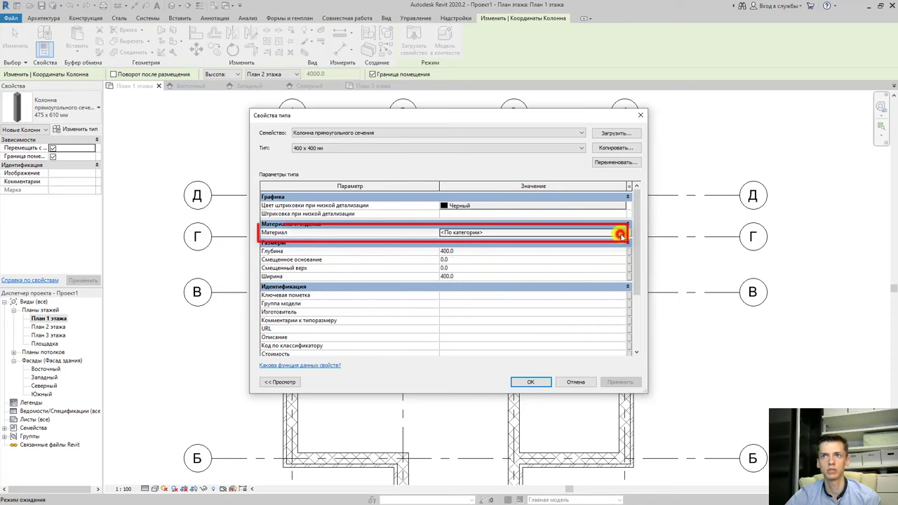
pyautogui.scroll(1, 421, 210)
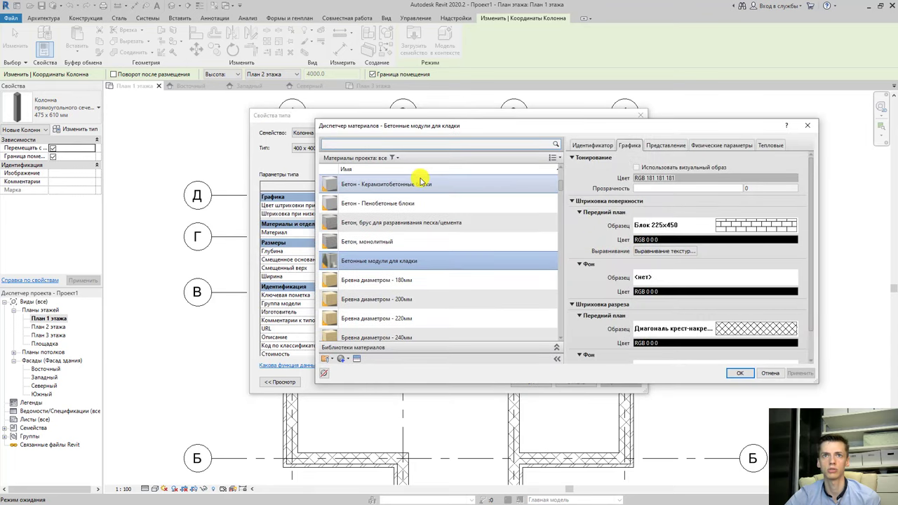
pyautogui.click(384, 245)
pyautogui.scroll(1, 431, 238)
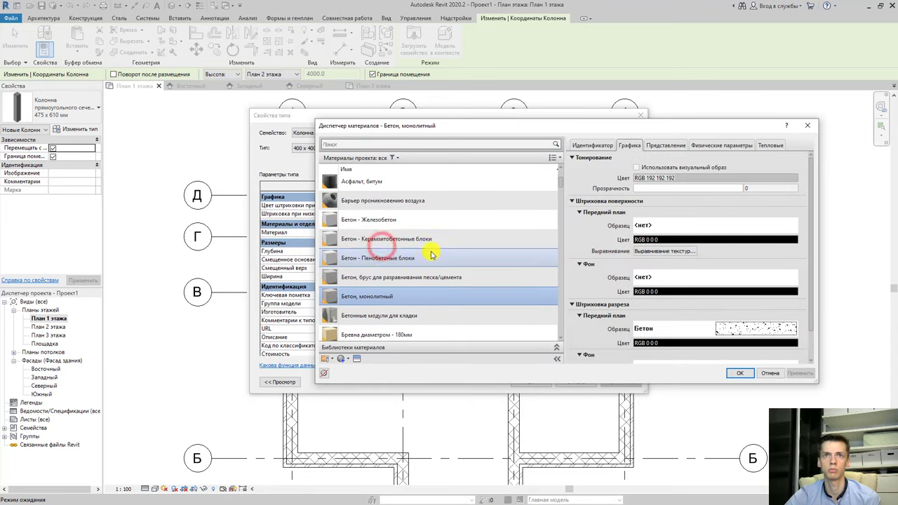
pyautogui.click(419, 222)
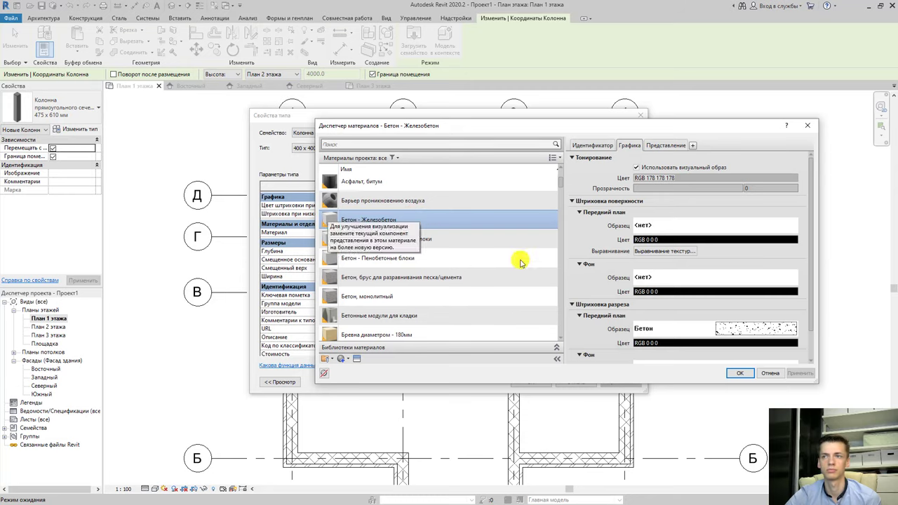
pyautogui.click(740, 374)
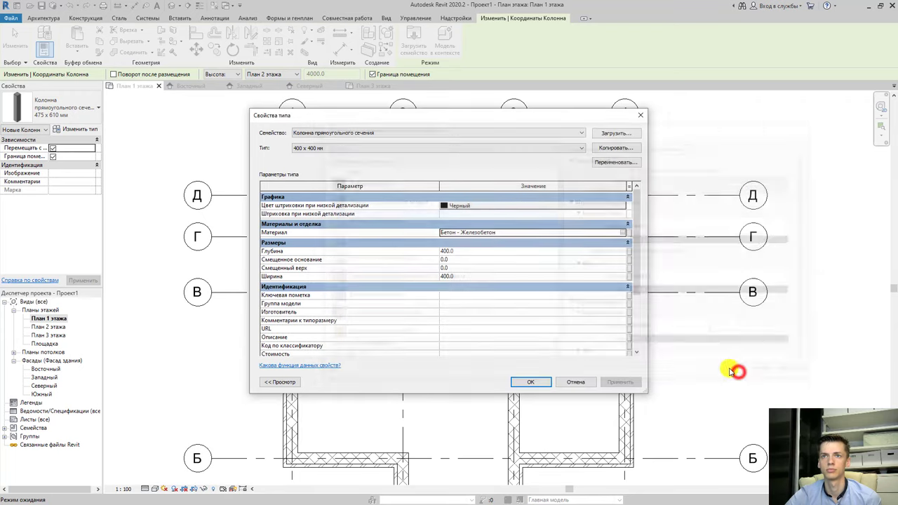
pyautogui.click(524, 379)
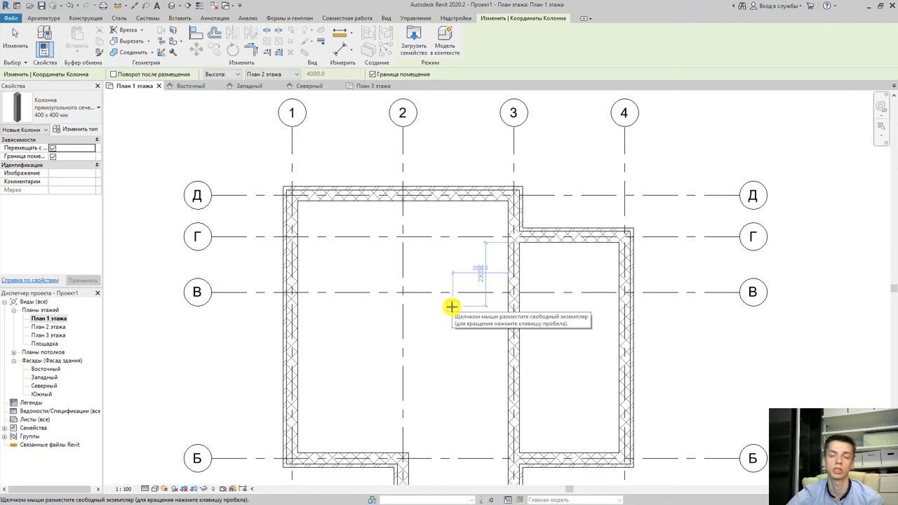
# Place the 400 x 400 мм column at grid intersection 2/В and exit the column tool.
pyautogui.scroll(2, 398, 293)
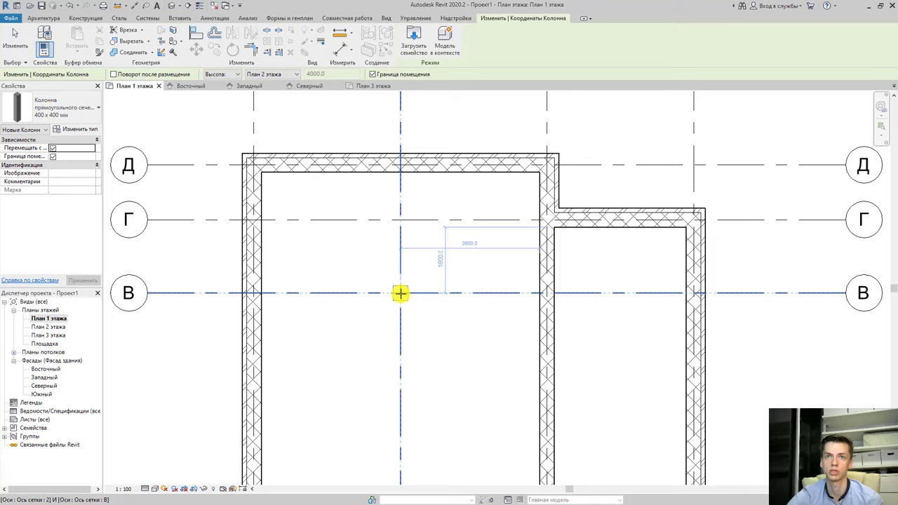
pyautogui.click(400, 293)
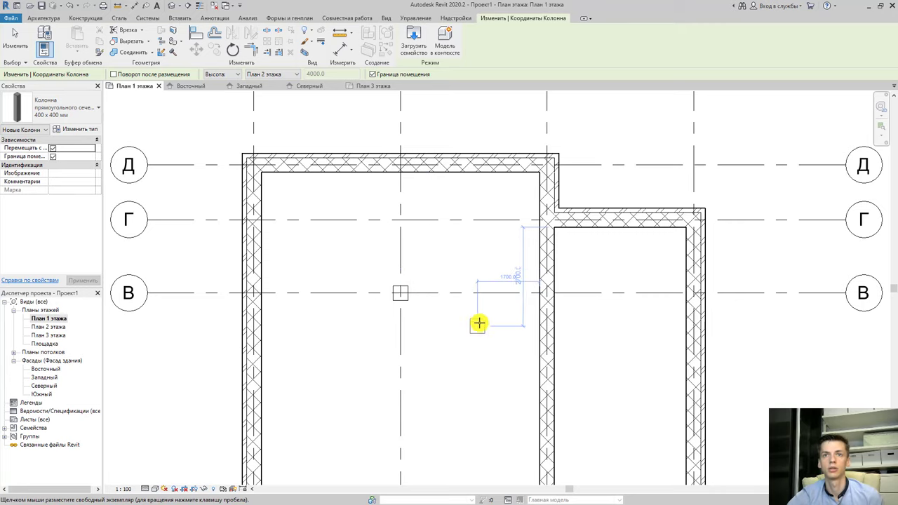
pyautogui.scroll(-3, 477, 321)
pyautogui.press('Escape')
pyautogui.press('Escape')
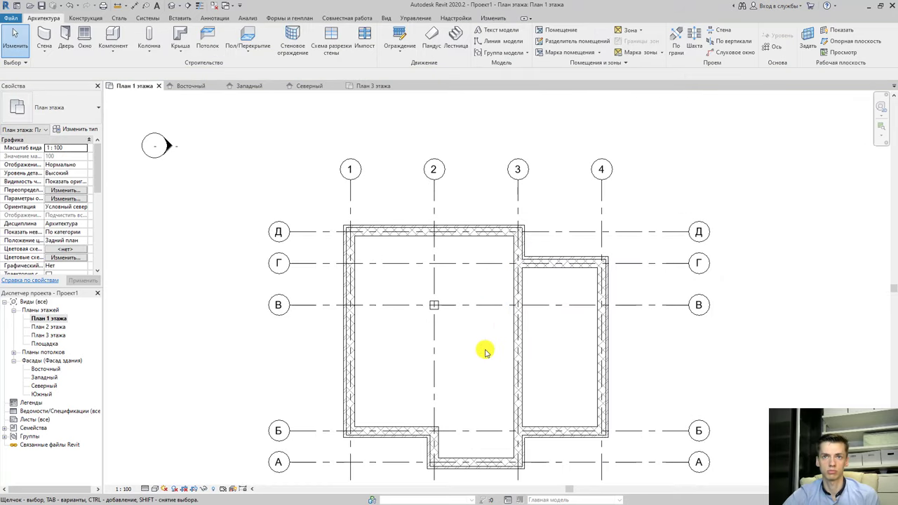
pyautogui.scroll(3, 435, 300)
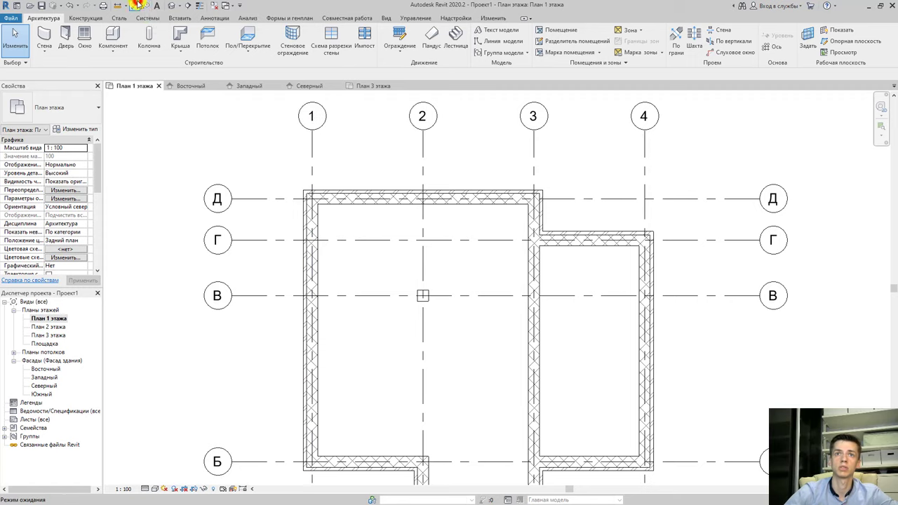
# Using the DI aligned dimension set to wall faces and entire walls, dimension the left room's 9100 depth.
pyautogui.press('d')
pyautogui.press('i')
pyautogui.scroll(1, 316, 330)
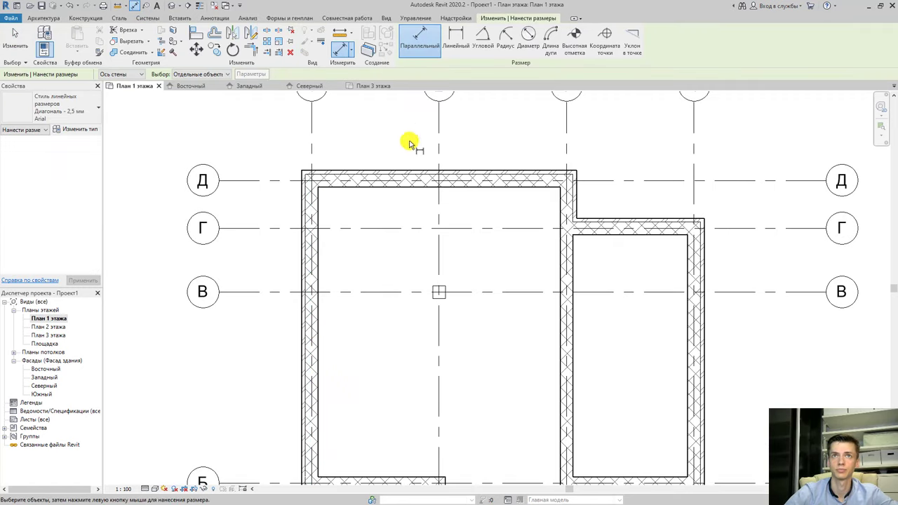
pyautogui.click(202, 74)
pyautogui.click(209, 91)
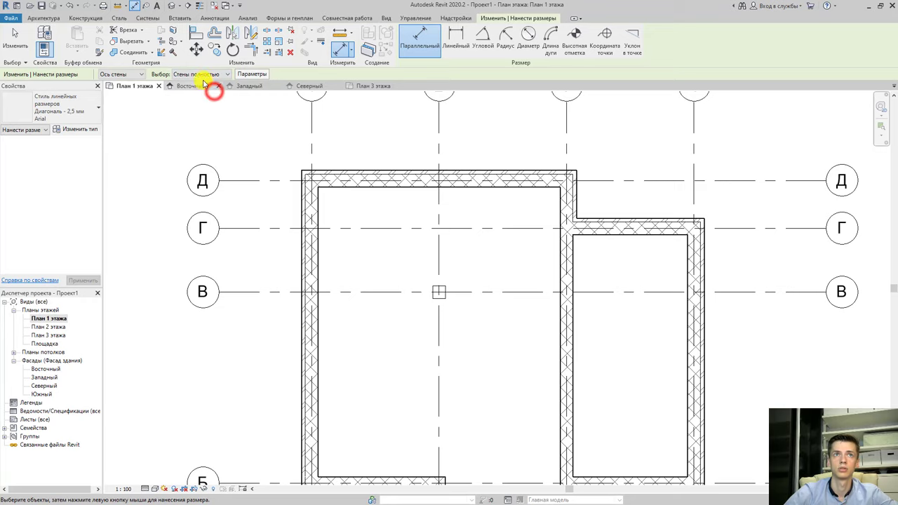
pyautogui.click(141, 74)
pyautogui.click(130, 90)
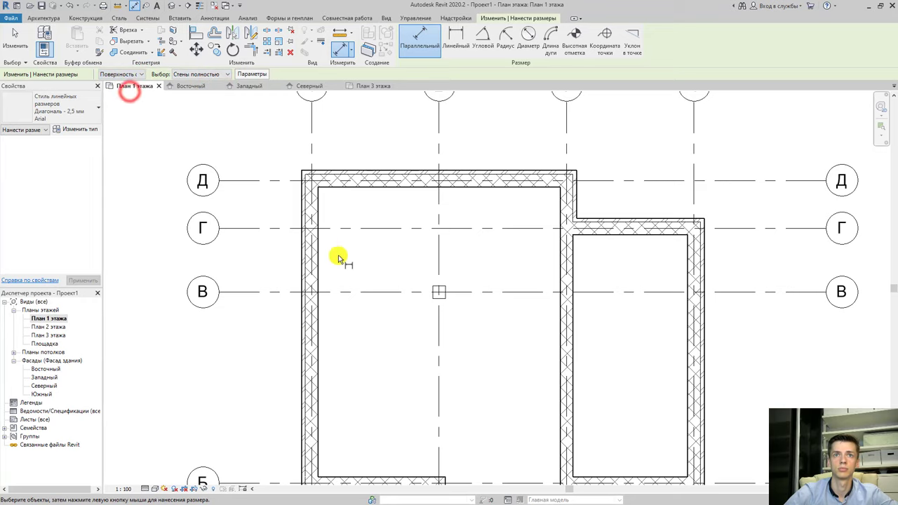
pyautogui.click(320, 269)
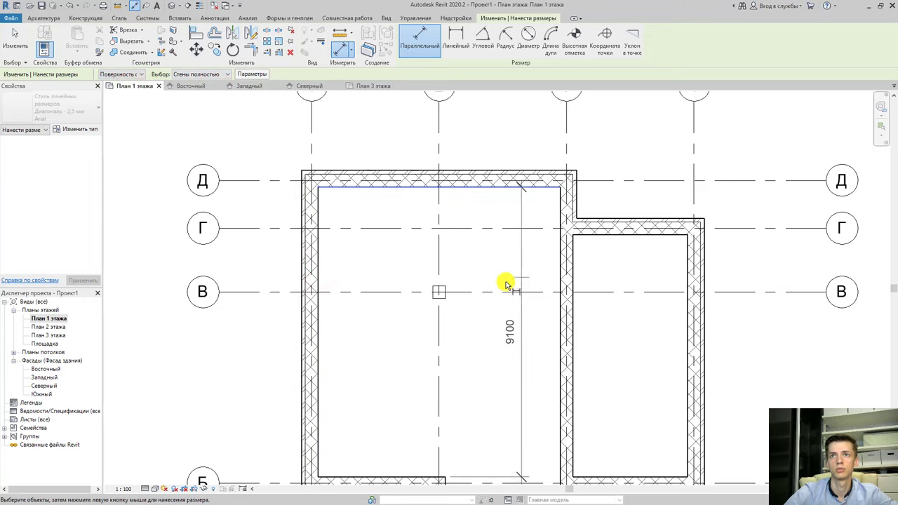
pyautogui.click(471, 306)
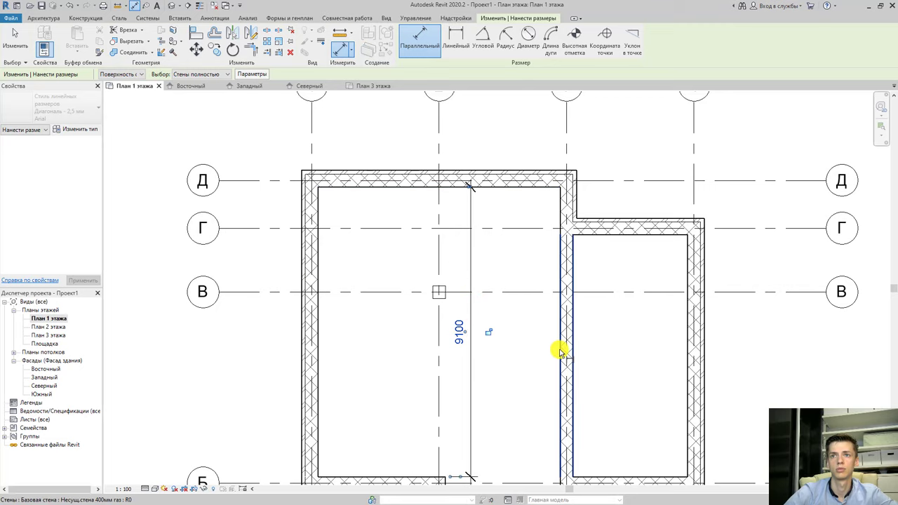
# Switch to individual references and dimension the left room's 7600 inner width.
pyautogui.click(193, 74)
pyautogui.click(191, 81)
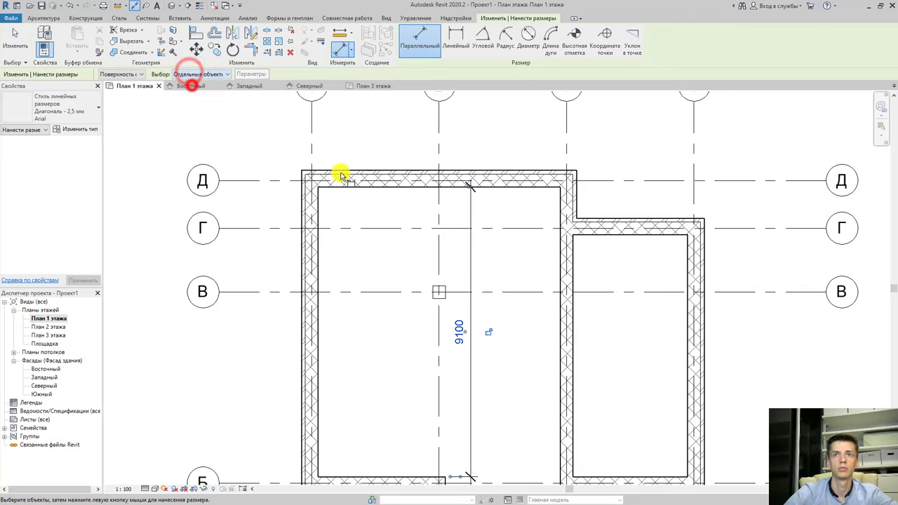
pyautogui.scroll(-2, 494, 282)
pyautogui.click(526, 293)
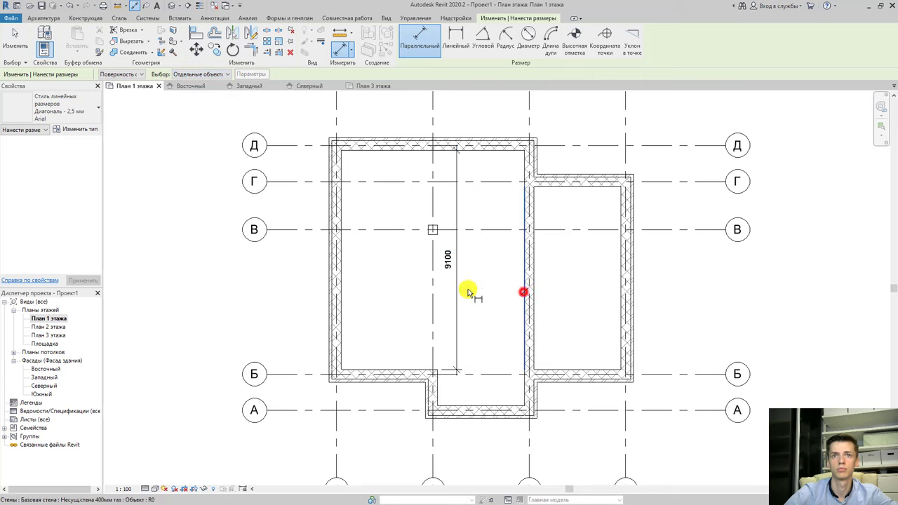
pyautogui.click(342, 294)
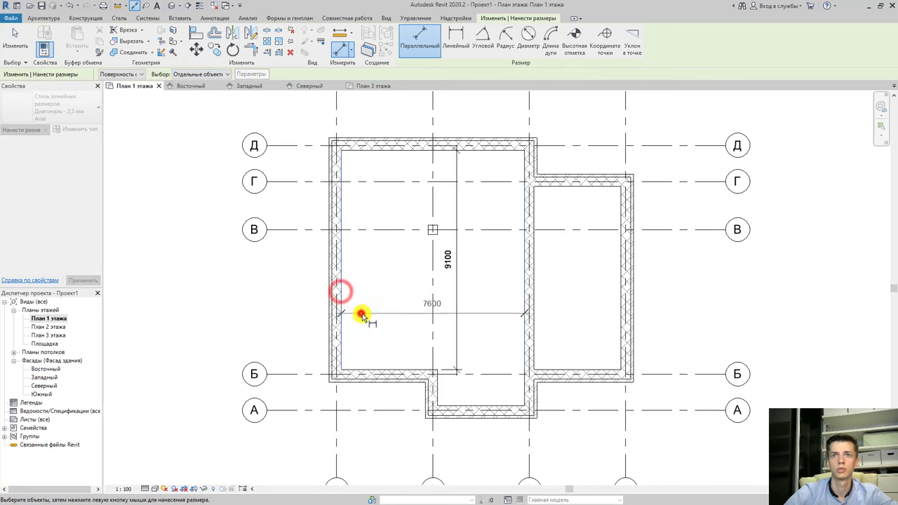
pyautogui.click(361, 311)
# Dimension the right room's 3600 inner width and 7600 inner length, then exit.
pyautogui.scroll(2, 499, 313)
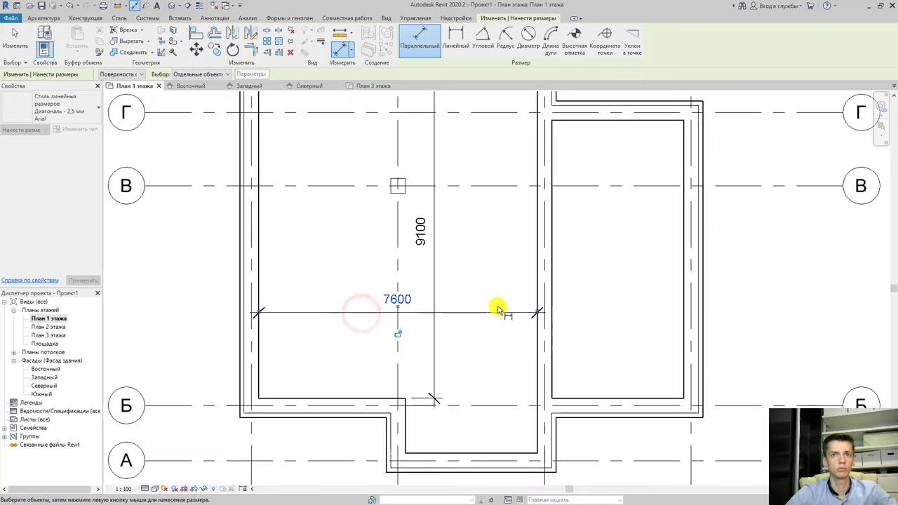
pyautogui.click(551, 277)
pyautogui.click(687, 279)
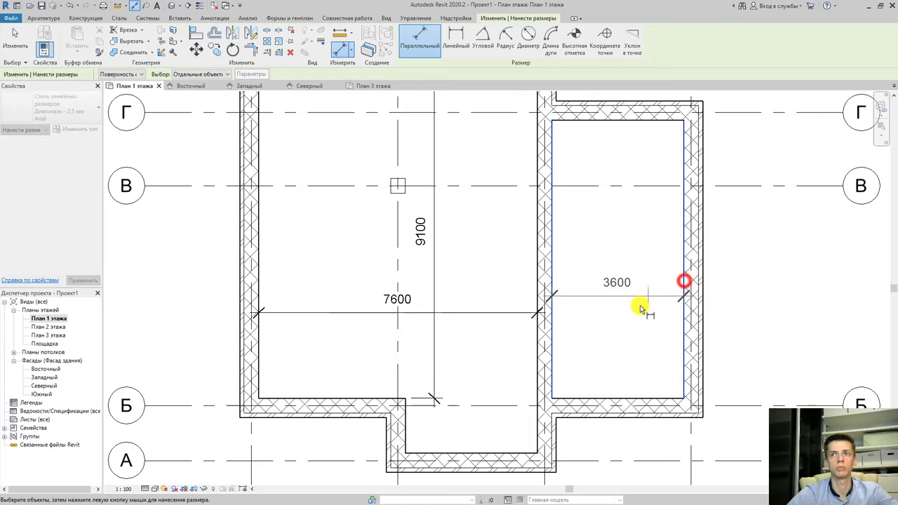
pyautogui.click(638, 306)
pyautogui.click(615, 124)
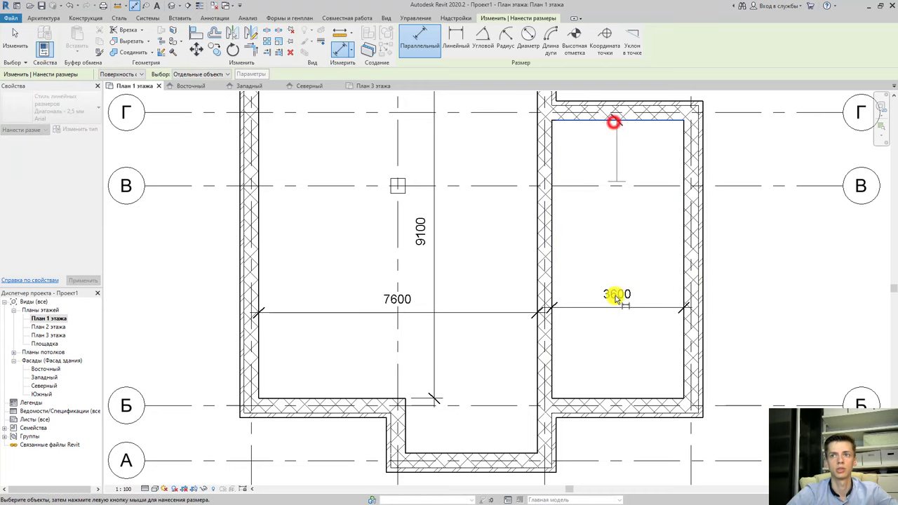
pyautogui.click(627, 398)
pyautogui.click(608, 359)
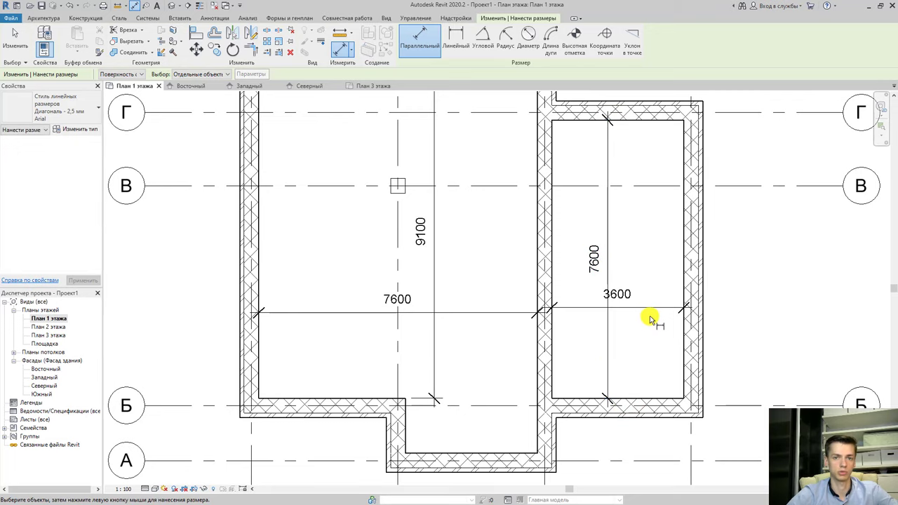
pyautogui.press('Escape')
pyautogui.scroll(2, 382, 335)
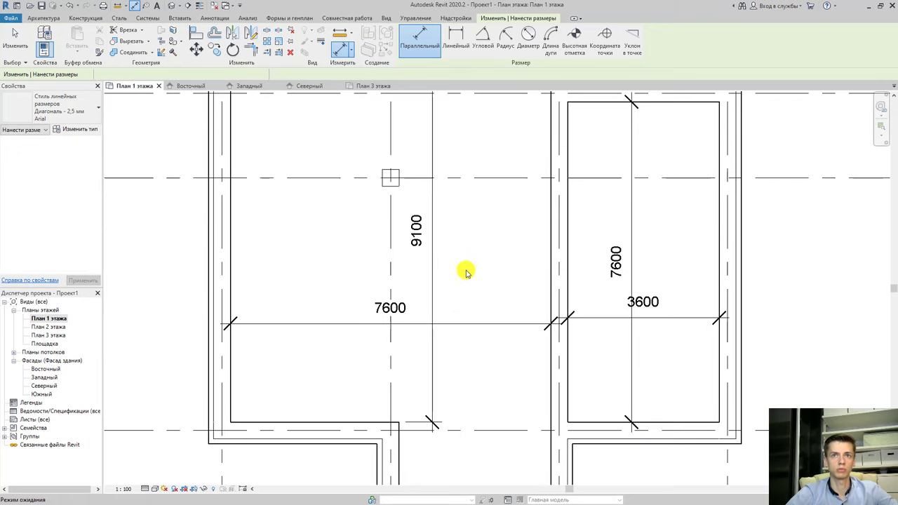
pyautogui.press('Escape')
pyautogui.scroll(-4, 425, 246)
# Stretch the 9100 dimension's witness line down to the bottom wall.
pyautogui.scroll(2, 453, 233)
pyautogui.click(430, 233)
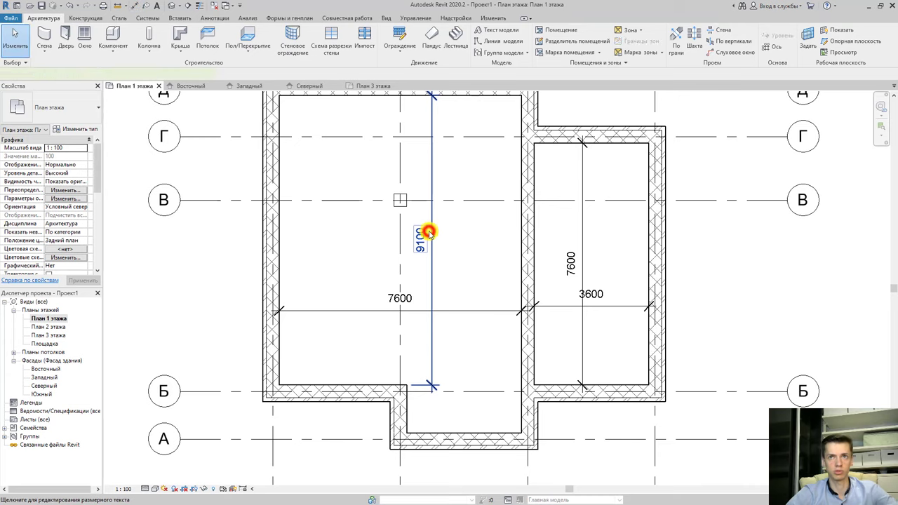
pyautogui.moveTo(411, 386); pyautogui.dragTo(427, 435)
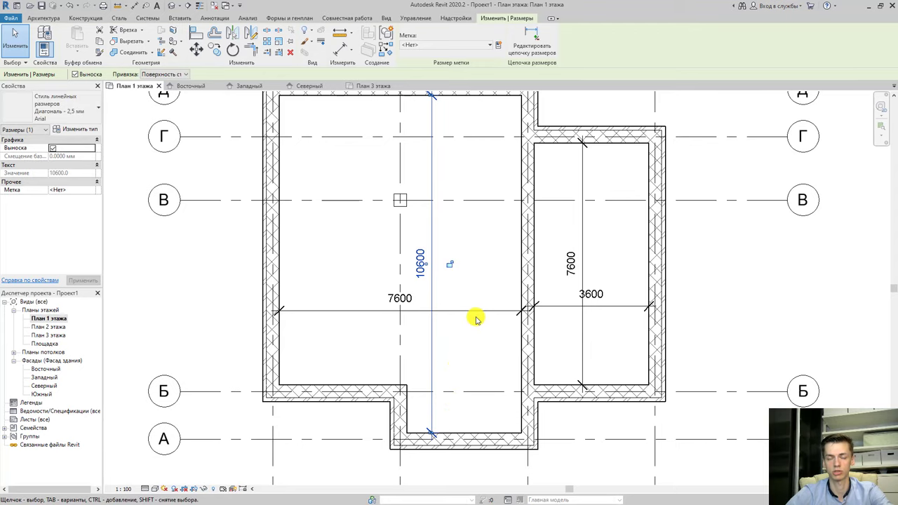
# Delete the 7600 and 10600 dimensions and the right room's two dimensions.
pyautogui.scroll(-1, 472, 313)
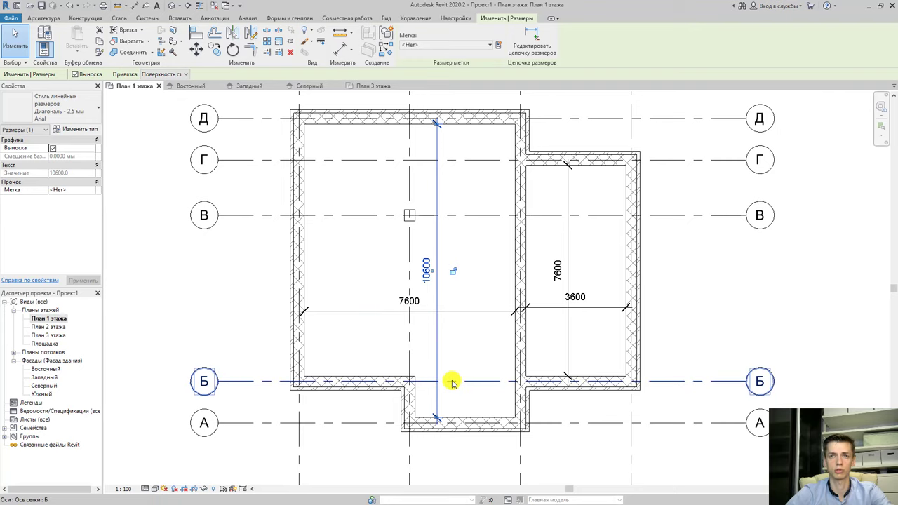
pyautogui.moveTo(451, 339); pyautogui.dragTo(427, 298)
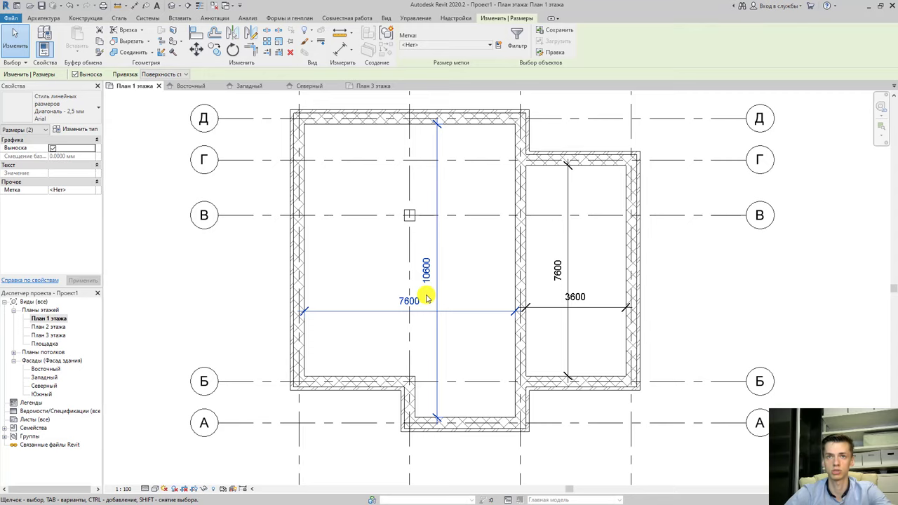
pyautogui.press('Delete')
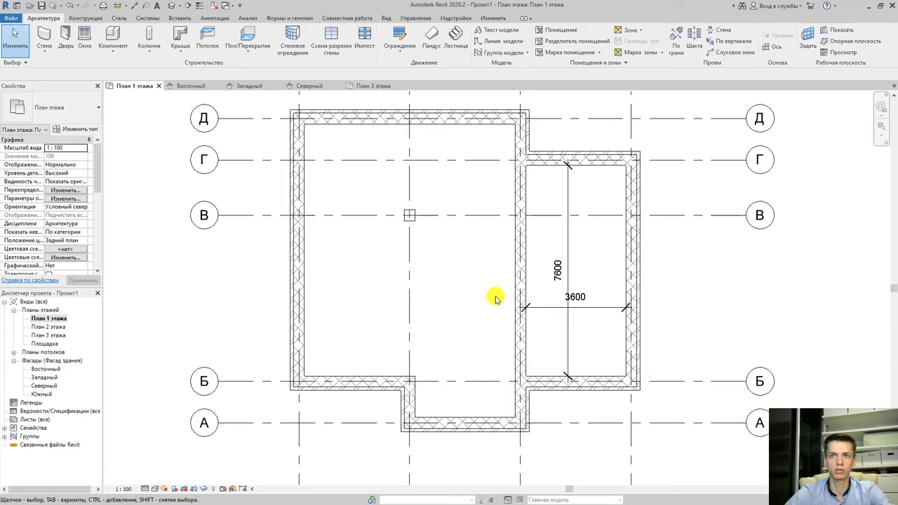
pyautogui.moveTo(596, 327); pyautogui.dragTo(555, 275)
pyautogui.press('Delete')
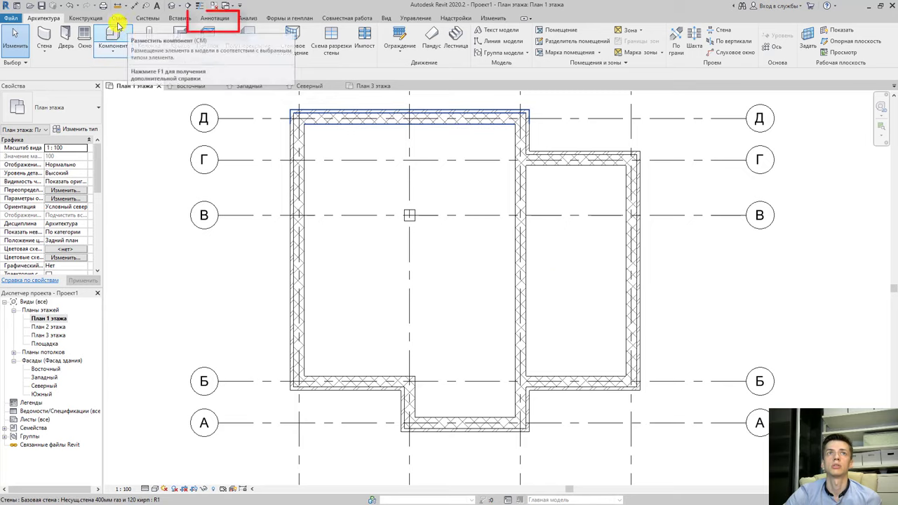
# Add an 11000 aligned dimension from grid Д to grid А left of the plan.
pyautogui.click(218, 19)
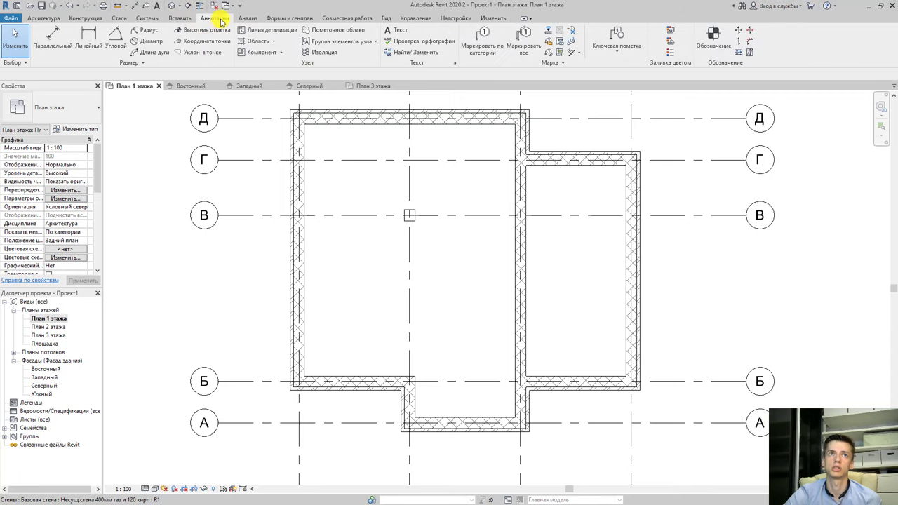
pyautogui.click(134, 6)
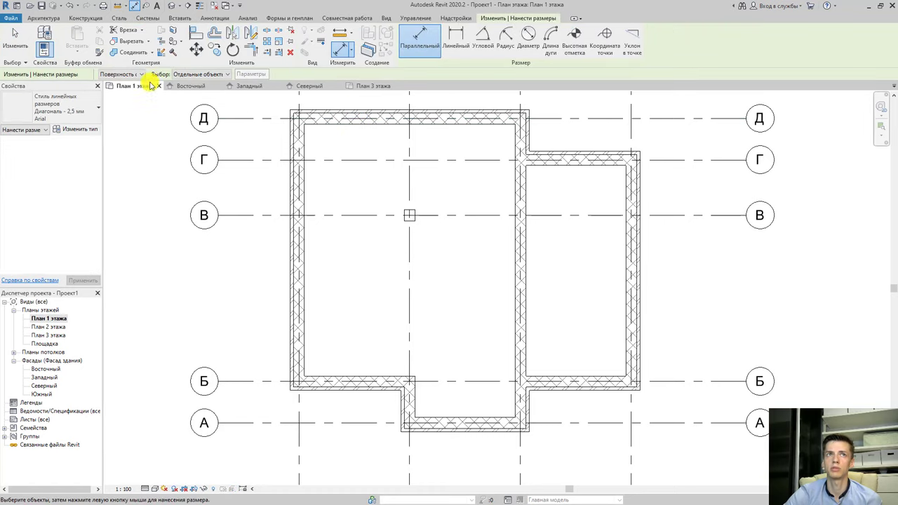
pyautogui.click(129, 73)
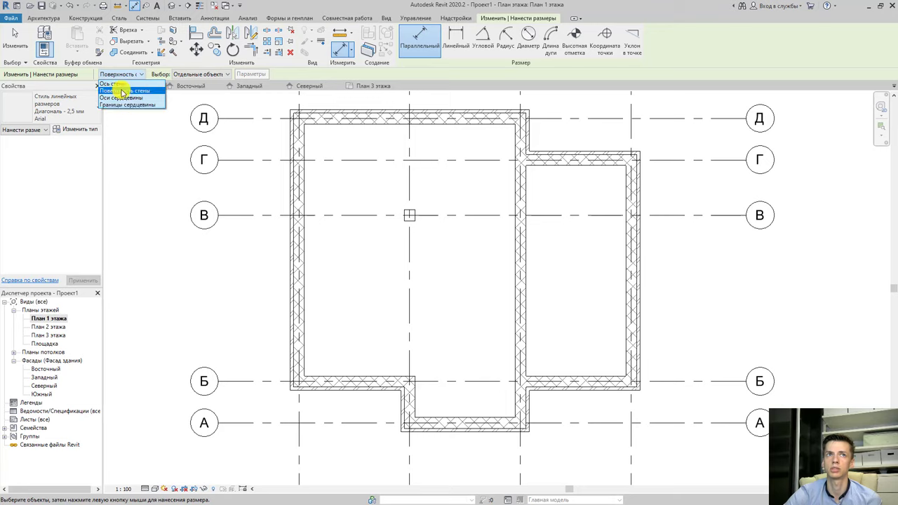
pyautogui.click(122, 91)
pyautogui.click(191, 74)
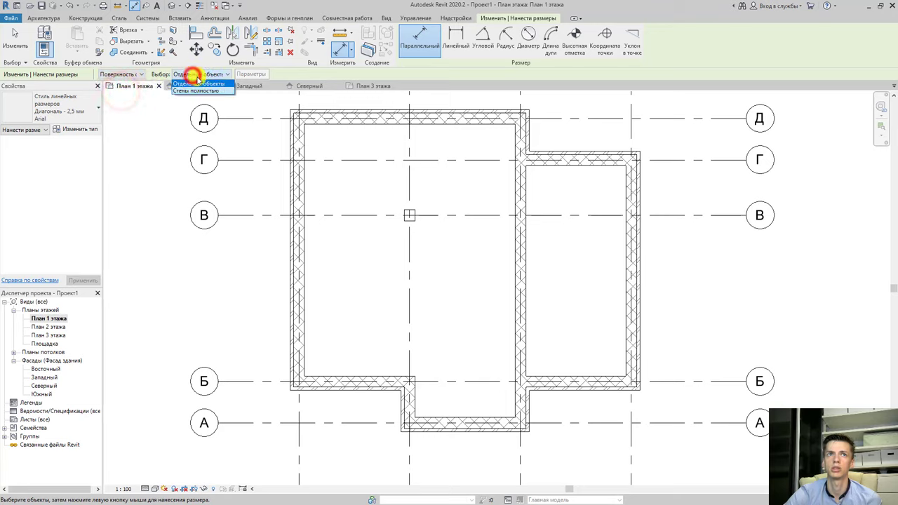
pyautogui.click(200, 75)
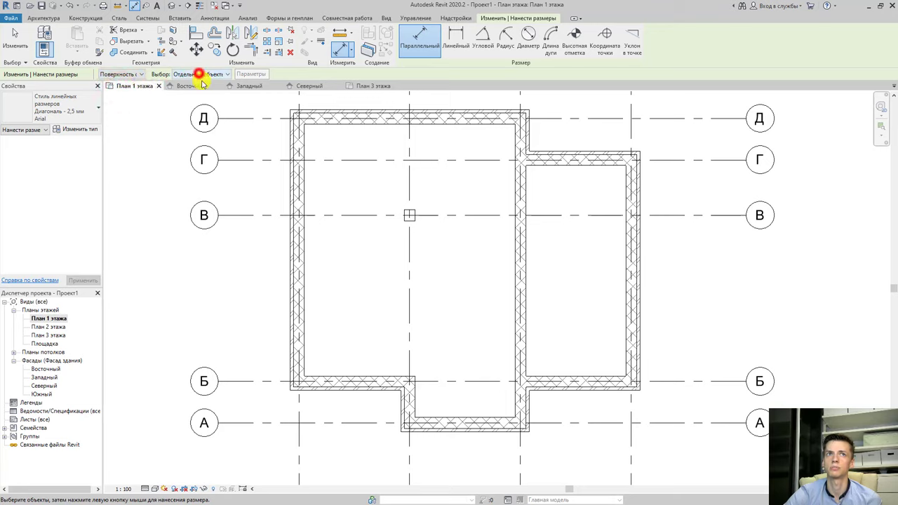
pyautogui.click(243, 119)
pyautogui.click(234, 422)
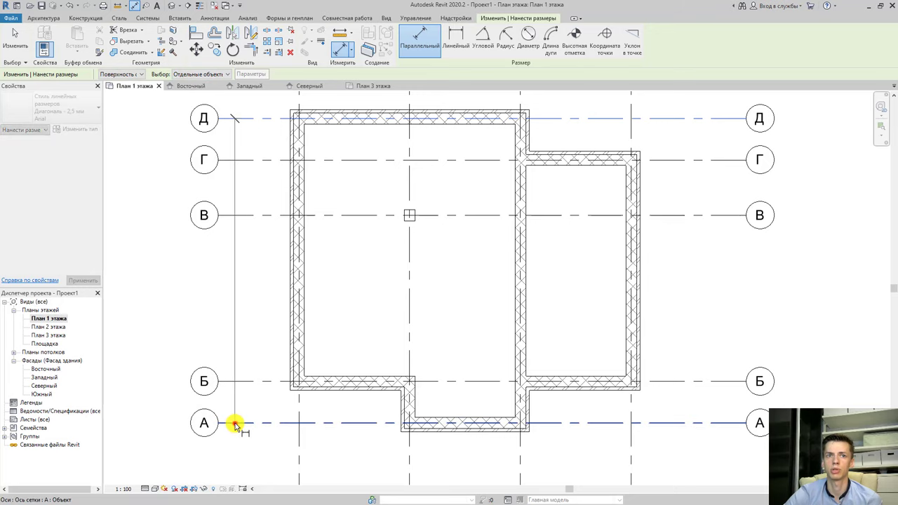
pyautogui.click(228, 408)
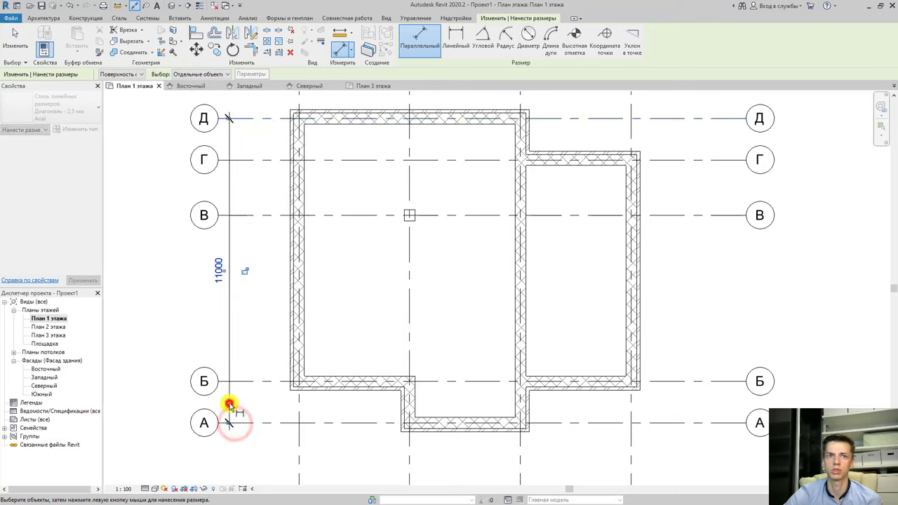
# Add a chain dimension across grids Д, Г, В, Б, А (1500/2000/6000/1500) beside the overall.
pyautogui.click(254, 119)
pyautogui.click(253, 160)
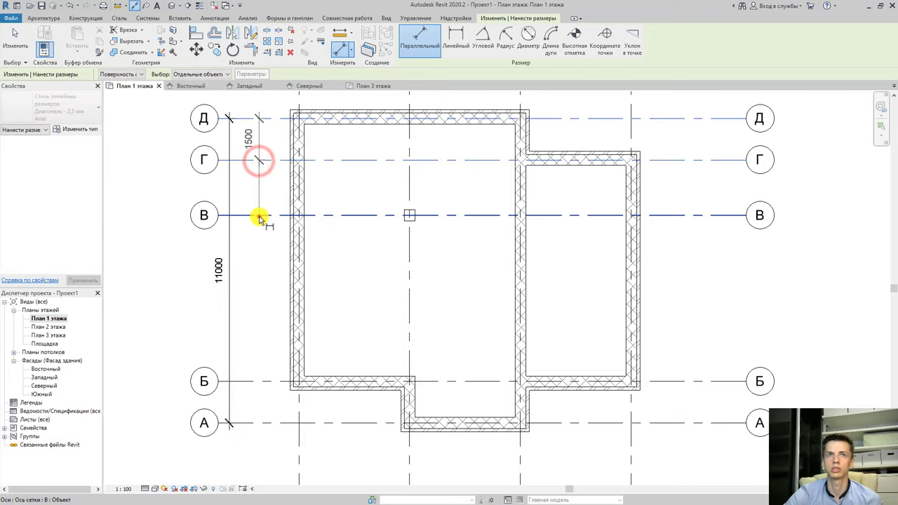
pyautogui.click(260, 216)
pyautogui.click(257, 382)
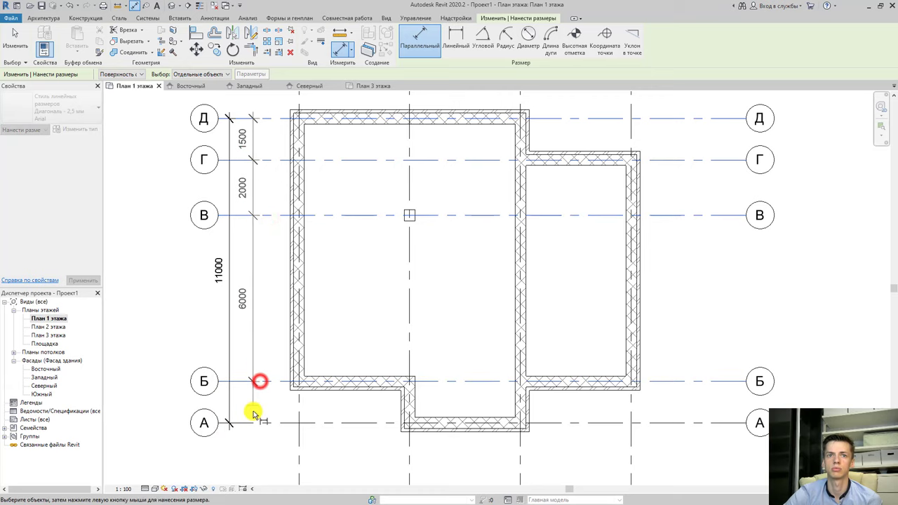
pyautogui.click(255, 424)
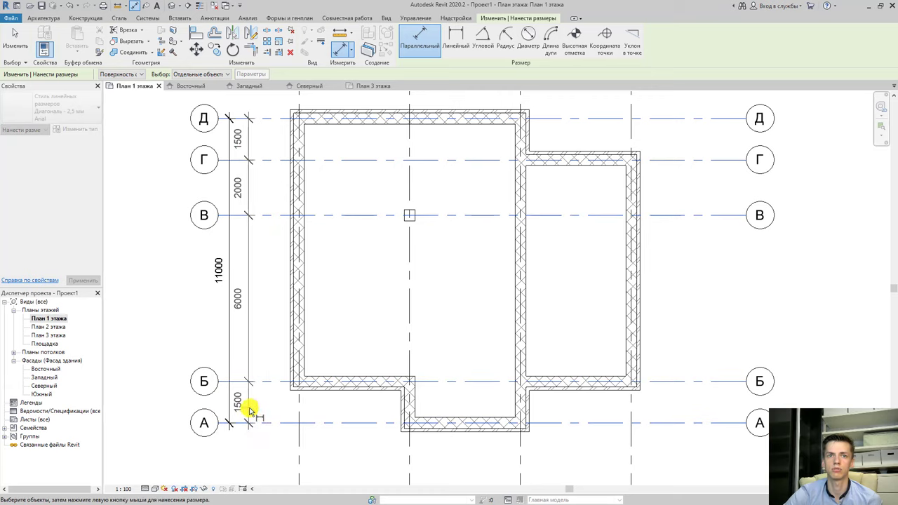
pyautogui.click(252, 409)
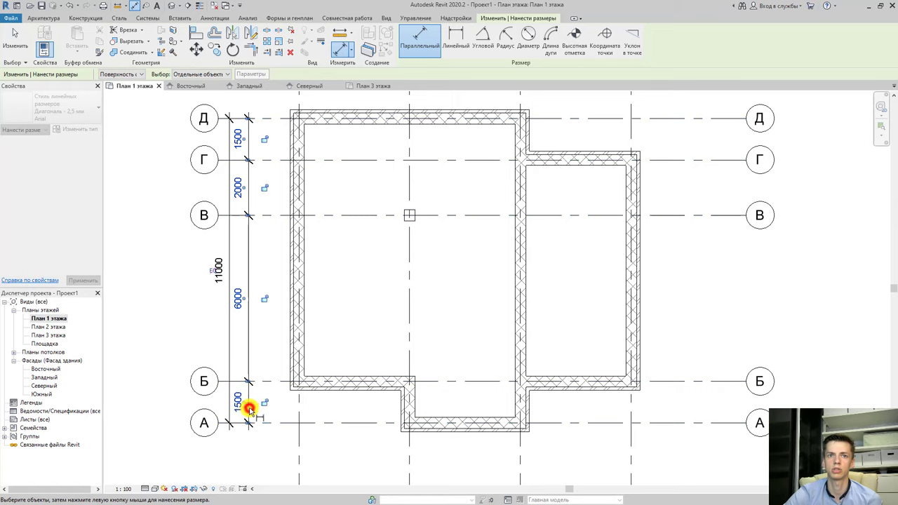
pyautogui.moveTo(315, 416); pyautogui.dragTo(280, 336, button='middle')
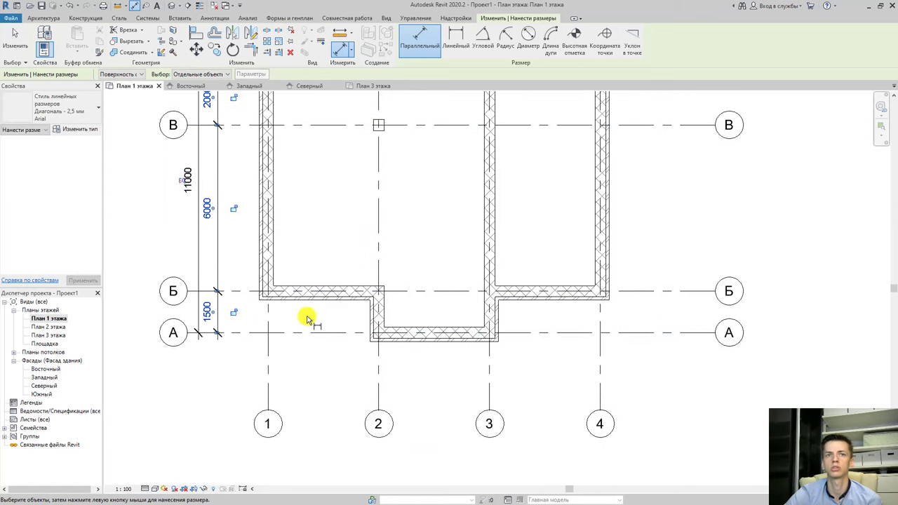
# Place a 12000 overall dimension from grid 1 to grid 4 below the plan.
pyautogui.click(268, 379)
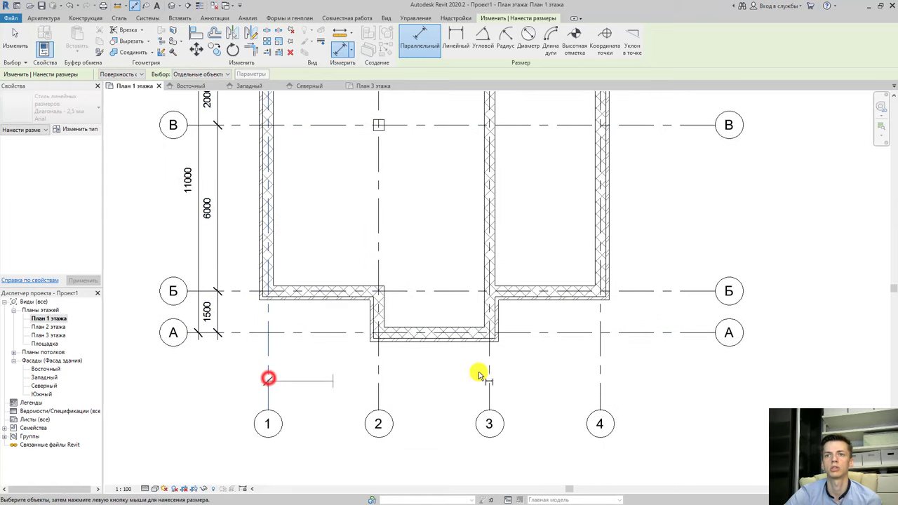
pyautogui.click(600, 372)
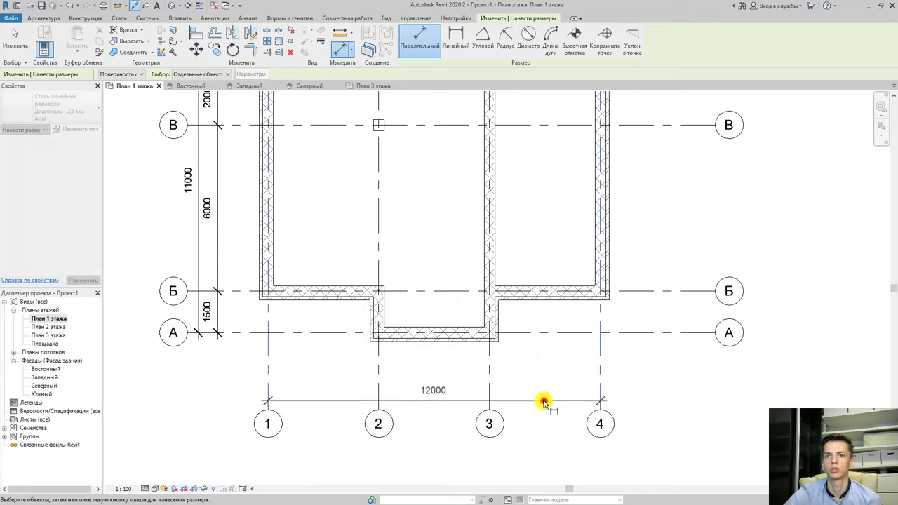
pyautogui.click(541, 401)
# Add a 4000/4000/4000 chain across grids 4, 3, 2, 1 above the overall dimension.
pyautogui.click(600, 376)
pyautogui.click(490, 377)
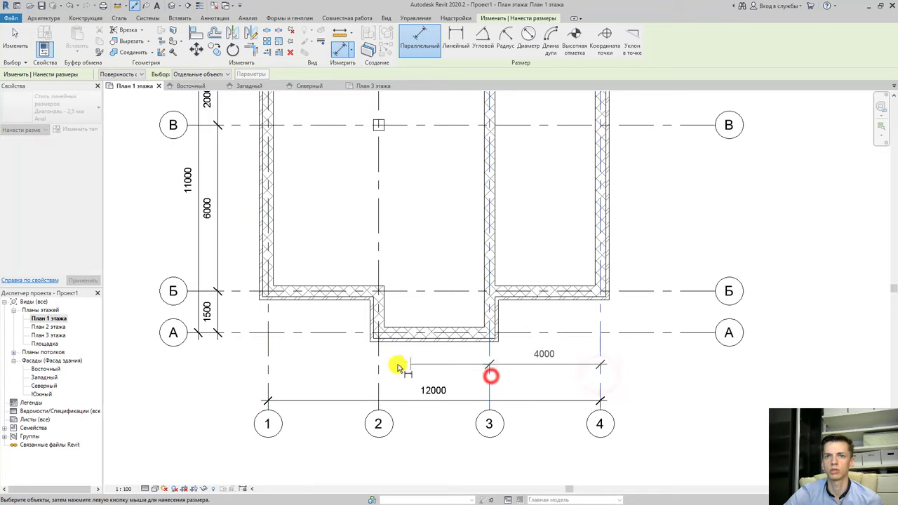
pyautogui.click(379, 371)
pyautogui.click(268, 376)
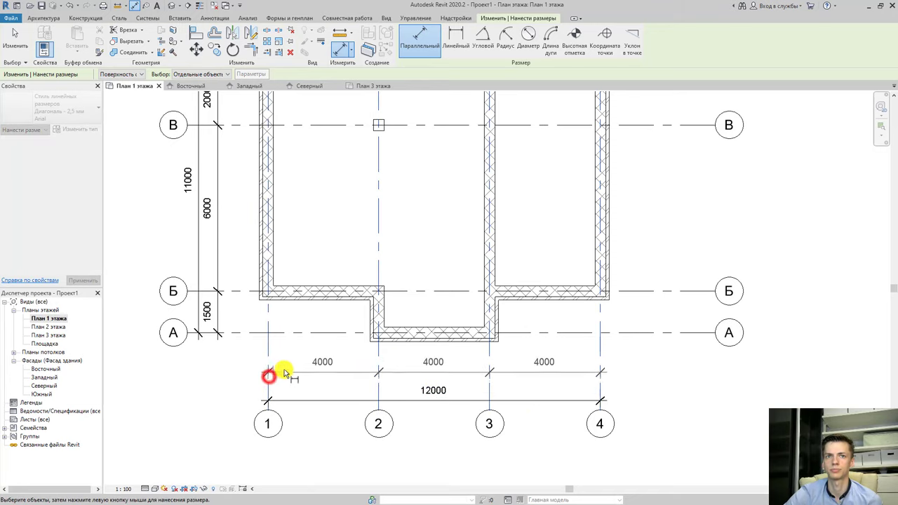
pyautogui.click(288, 367)
pyautogui.moveTo(426, 261); pyautogui.dragTo(414, 321, button='middle')
pyautogui.scroll(-1, 414, 321)
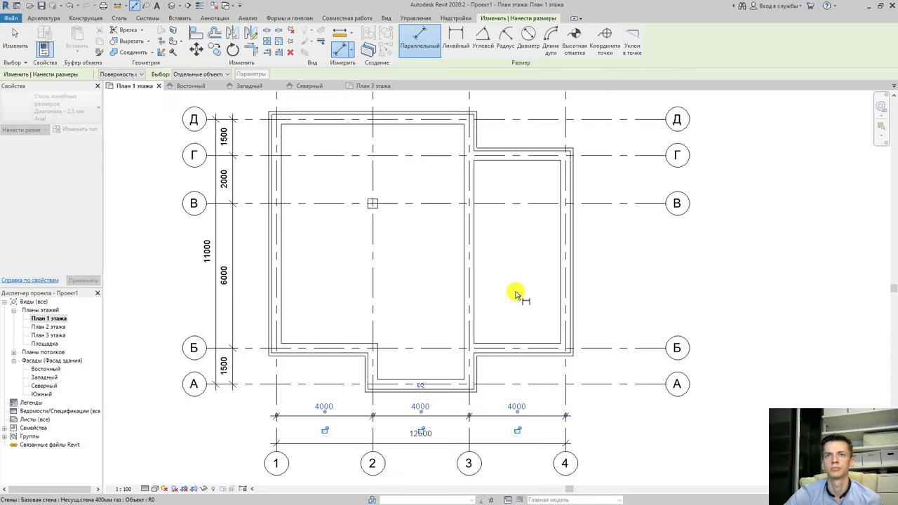